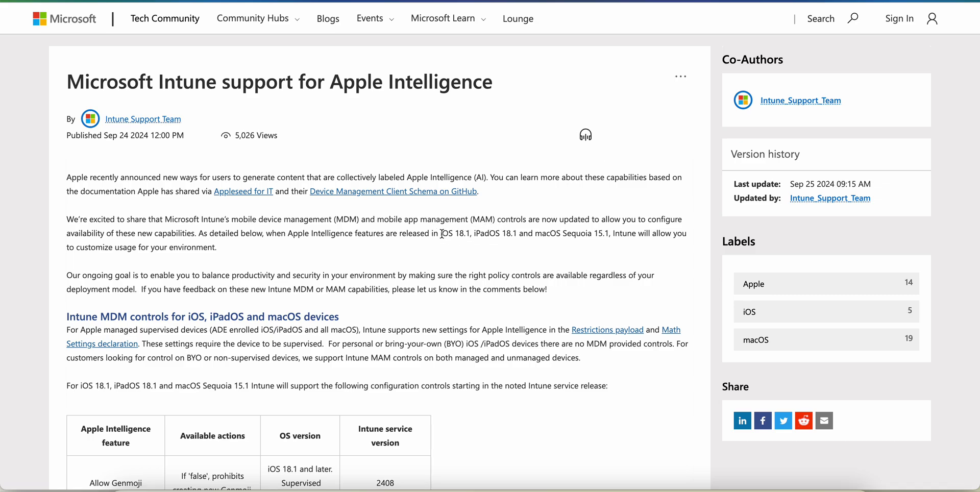
Examine the iOS, iPadOS and macOS versions named in the introduction of the article on Intune support for Apple Intelligence.
drag(442, 234, 530, 233)
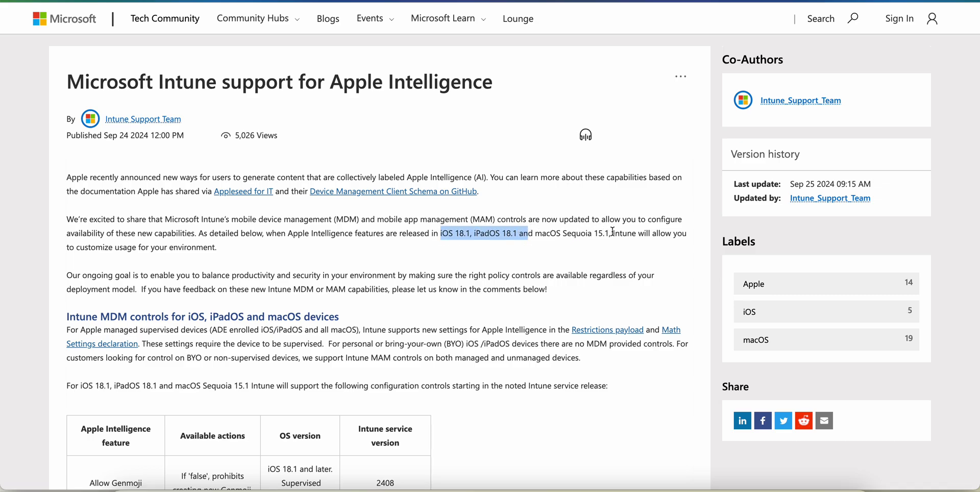
drag(613, 234, 442, 234)
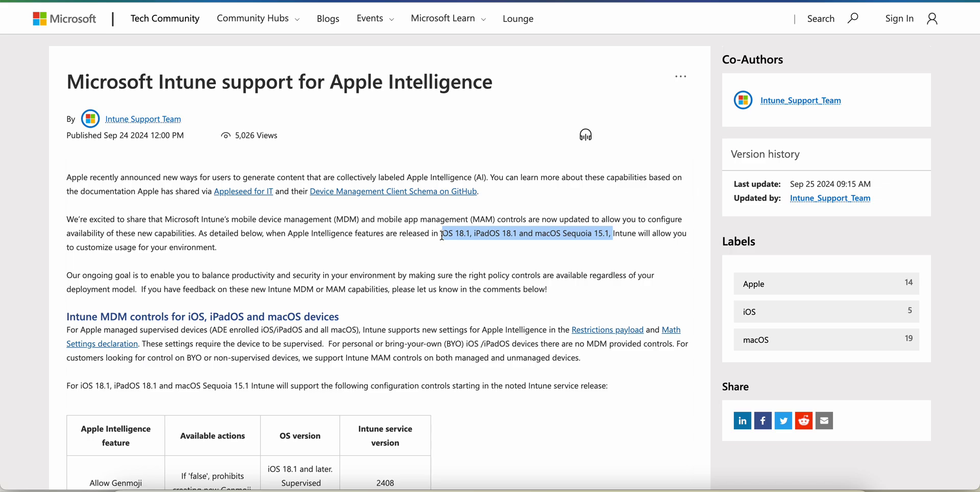
drag(443, 236, 441, 236)
click(460, 240)
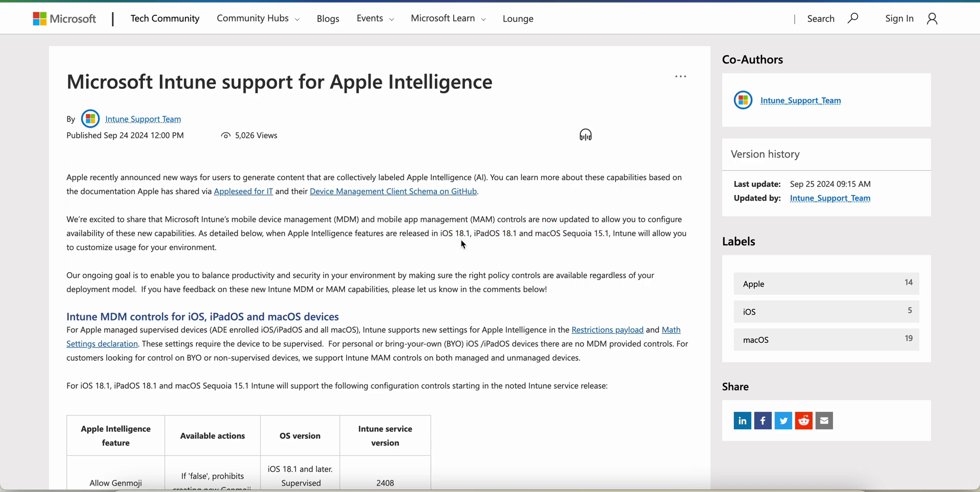
drag(442, 234, 535, 236)
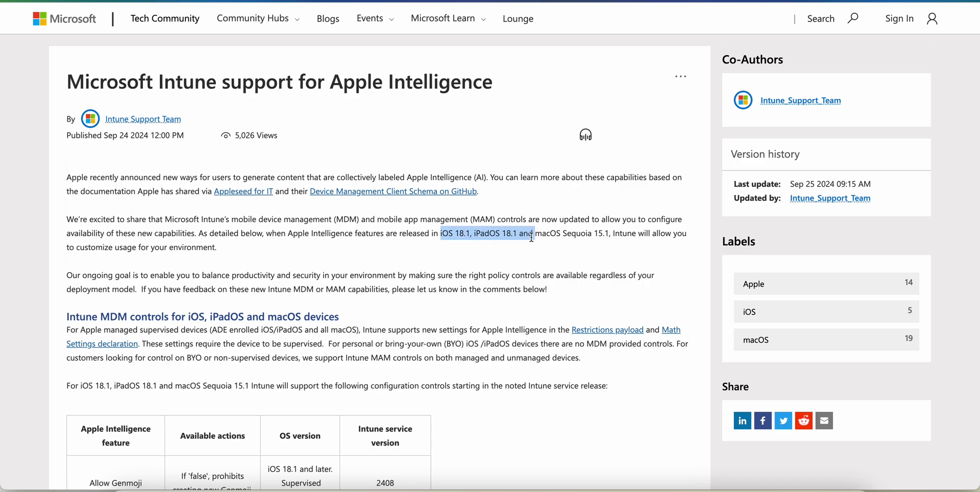
click(501, 252)
scroll(502, 253, down, 1)
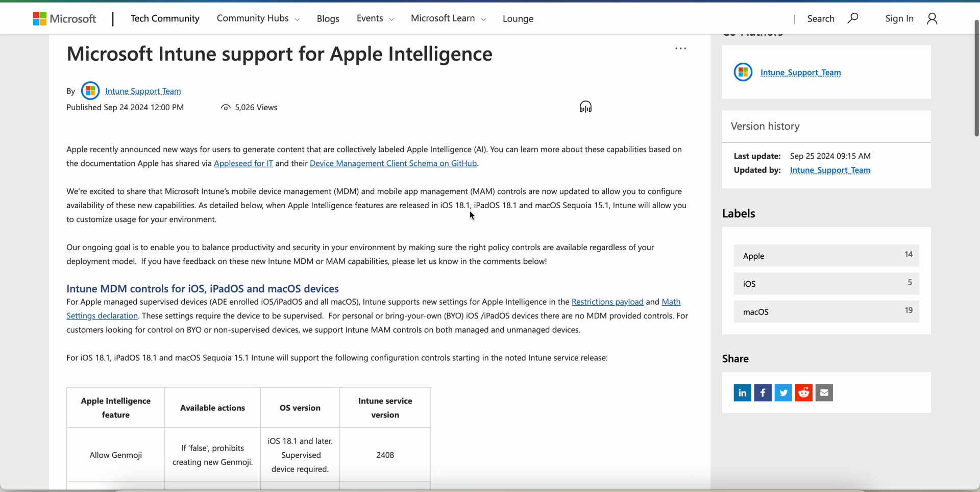
drag(442, 204, 527, 203)
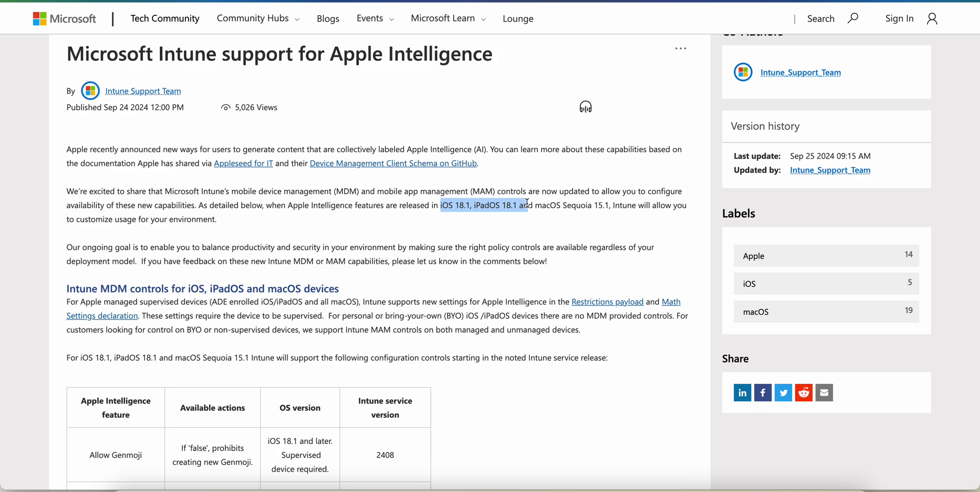
click(506, 207)
drag(443, 204, 526, 206)
click(491, 220)
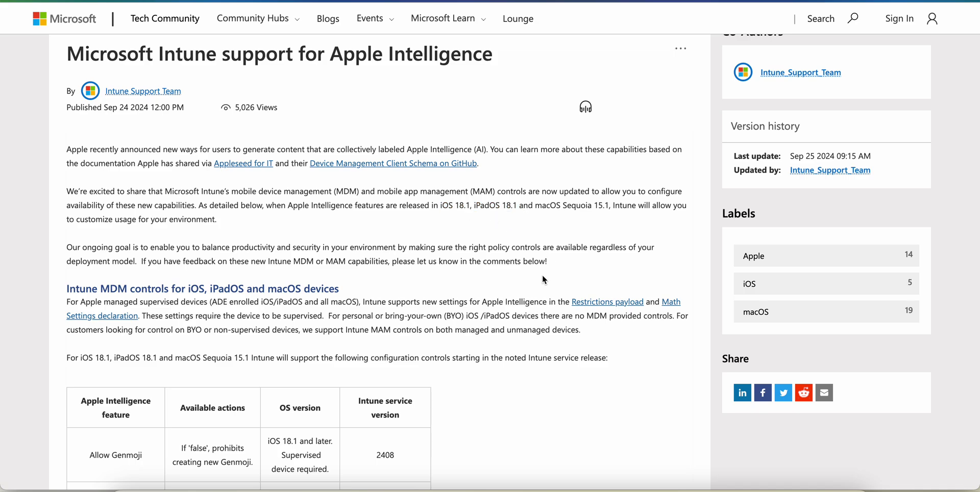
Read which Apple managed supervised devices the Intune MDM controls section covers, including the ADE enrolled iOS/iPadOS note.
scroll(466, 273, down, 3)
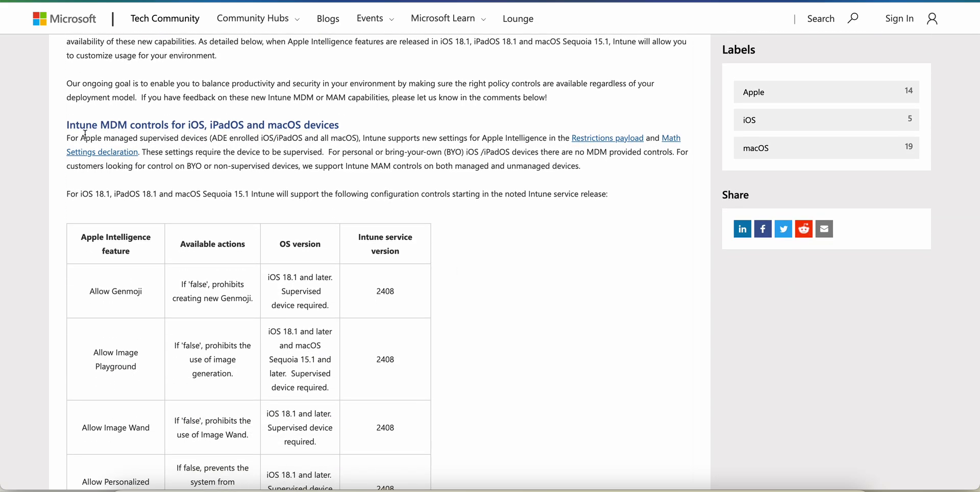
drag(74, 135, 225, 122)
click(262, 120)
click(350, 118)
drag(67, 124, 207, 125)
click(204, 128)
drag(213, 138, 303, 138)
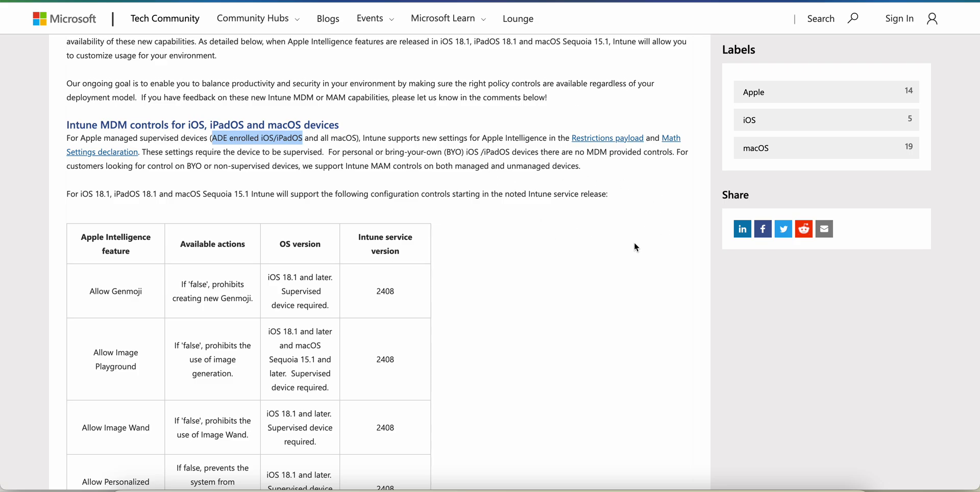
Check the Intune service version listed for the Allow Genmoji feature in the MDM controls table.
scroll(634, 243, down, 1)
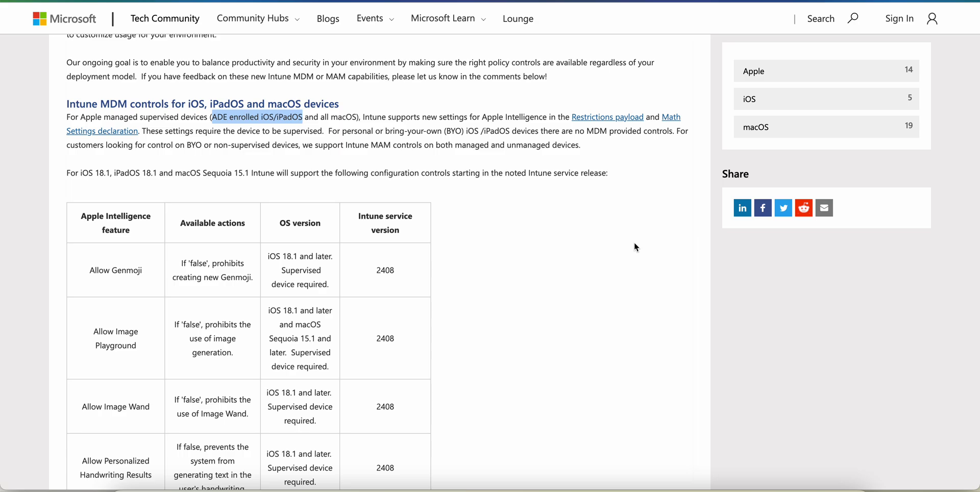
scroll(634, 244, down, 1)
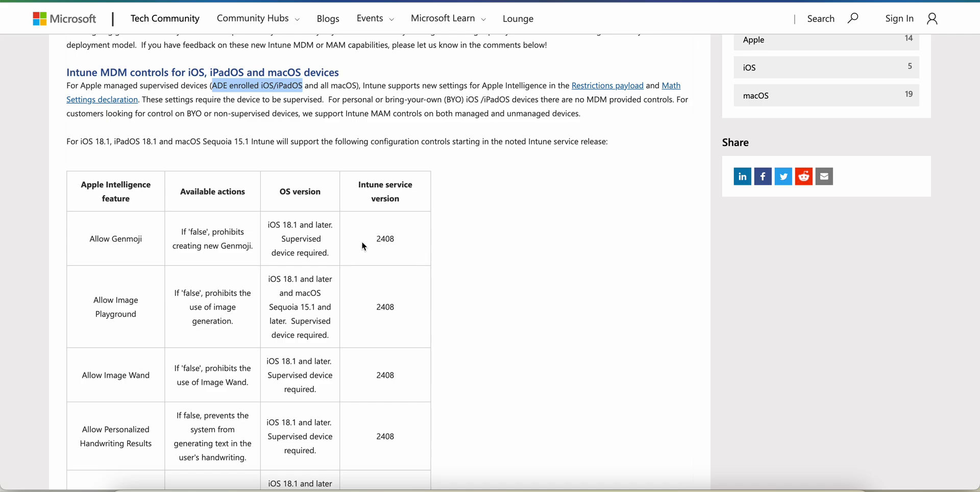
double_click(379, 240)
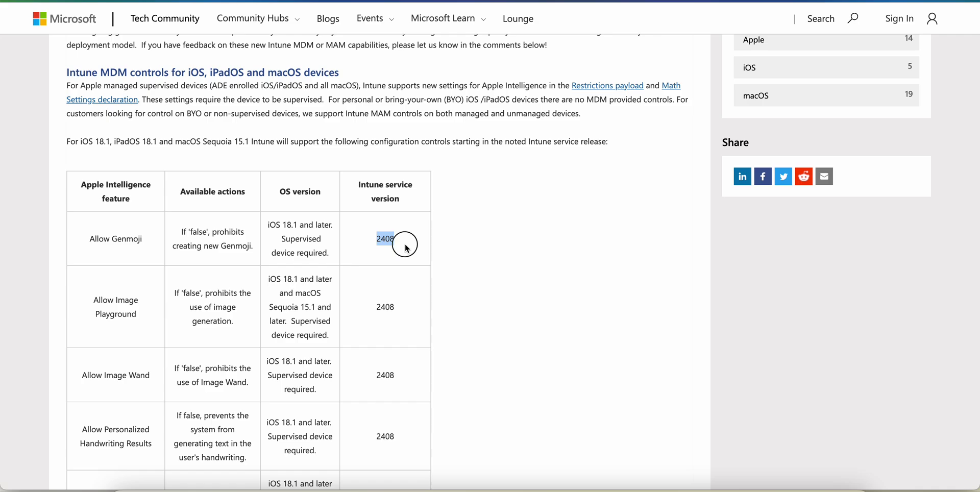
double_click(384, 240)
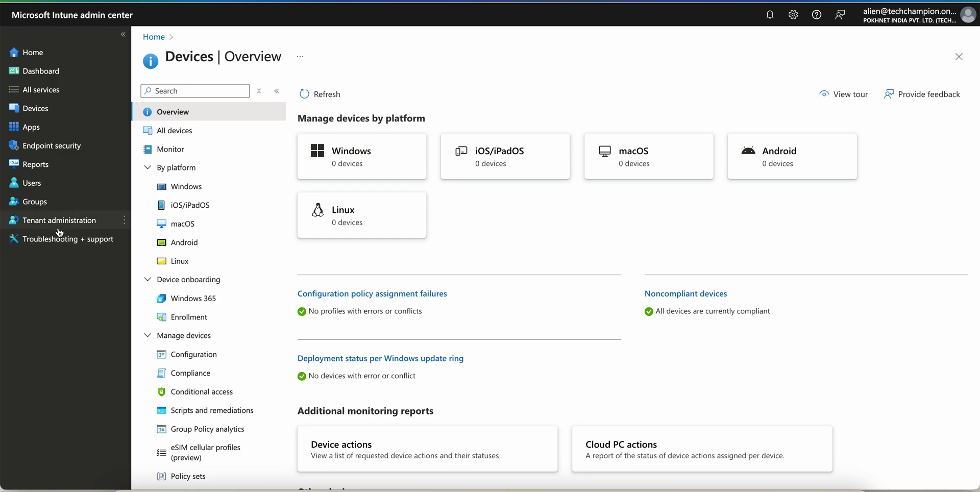
Switch to the Intune admin center and check the service release in the tenant status details.
click(60, 220)
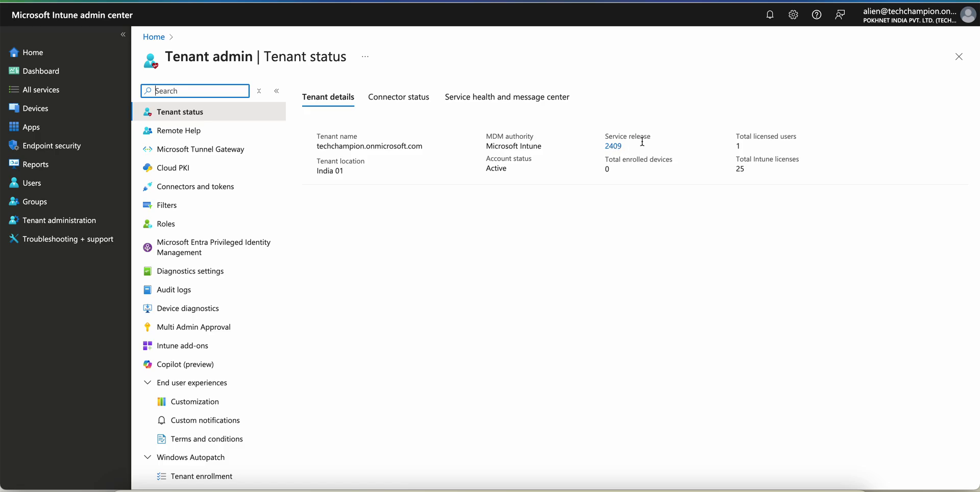
drag(653, 134, 600, 139)
click(630, 82)
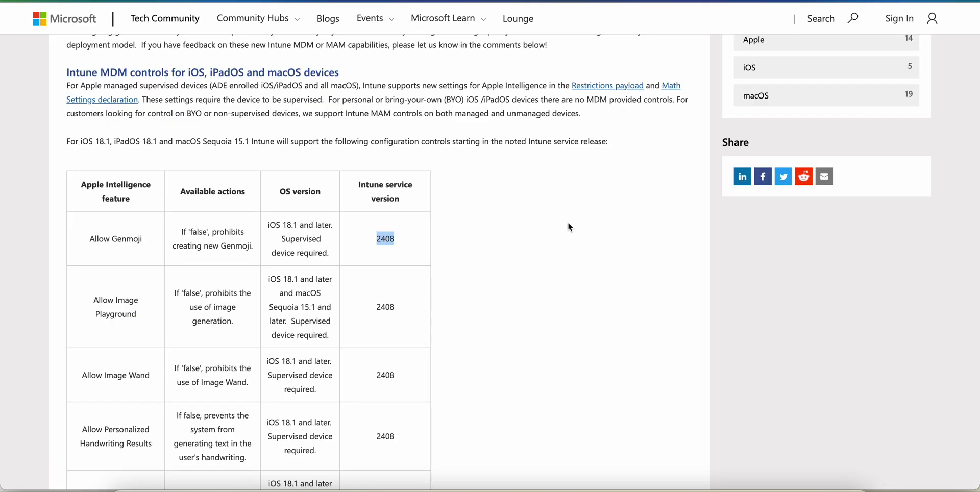
Return to the article and review the Allow Genmoji entry, the Apple Intelligence feature column and the OS versions named above the table.
click(442, 251)
drag(87, 241, 155, 240)
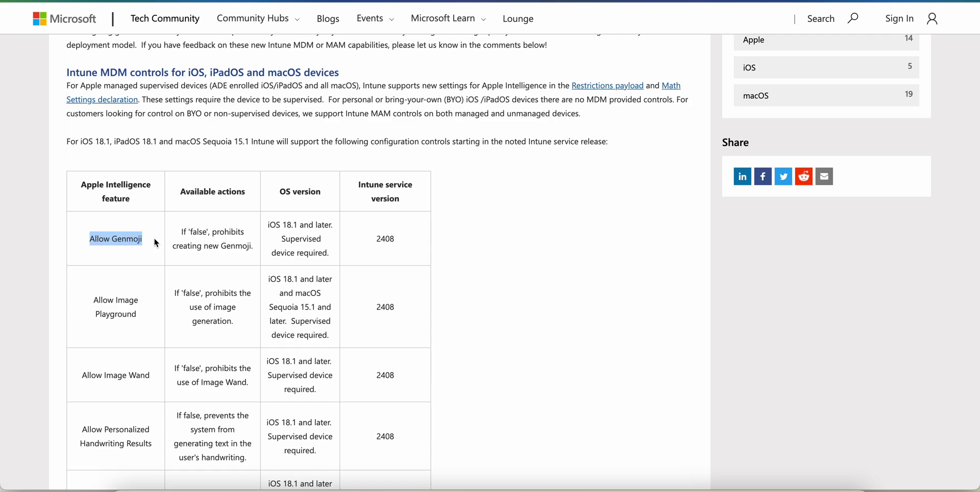
triple_click(84, 194)
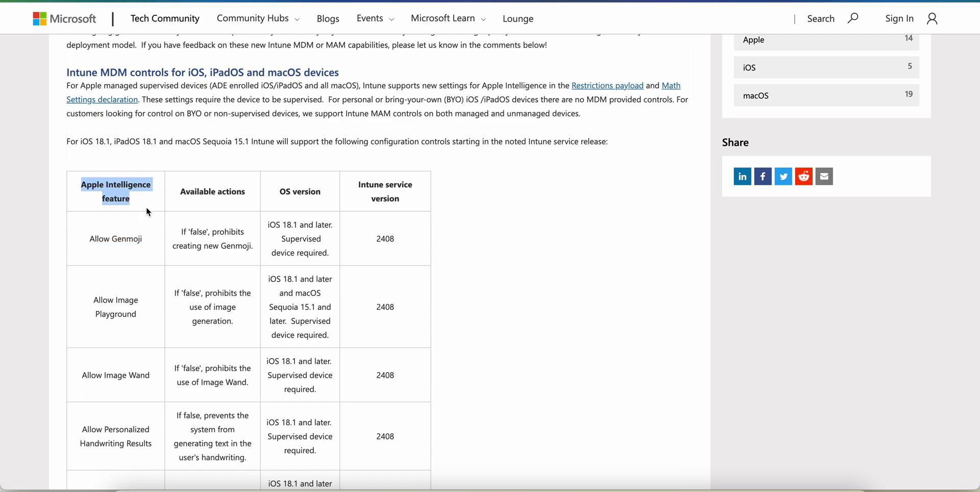
drag(111, 142, 217, 142)
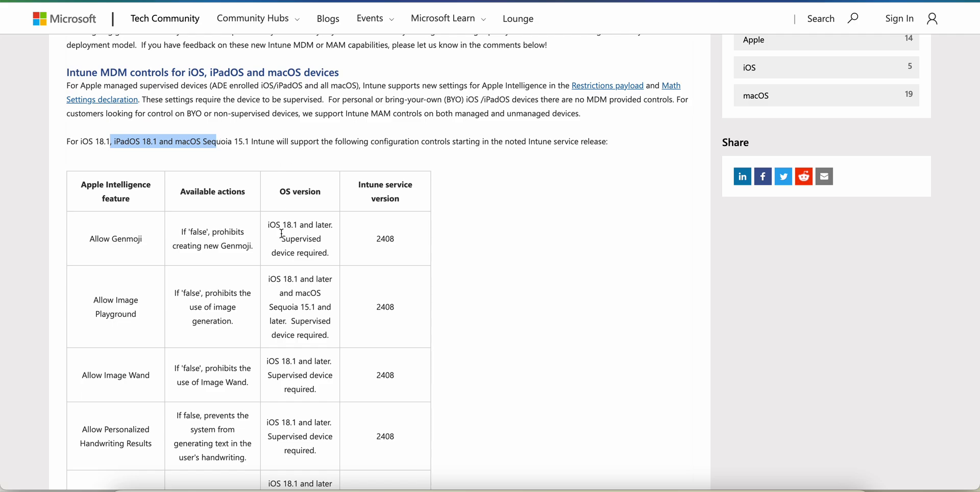
Read what the article says about MDM controls for personal devices and MAM controls for managed and unmanaged devices.
drag(195, 99, 475, 100)
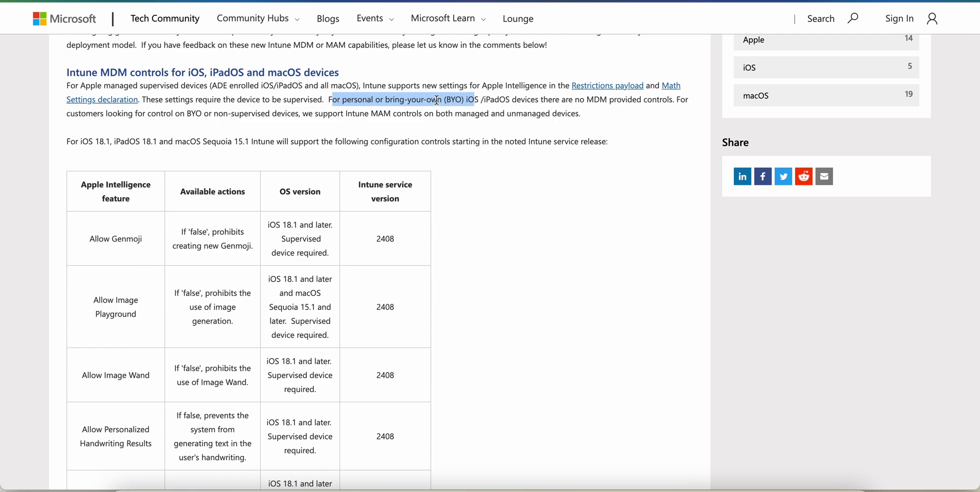
drag(541, 100, 652, 101)
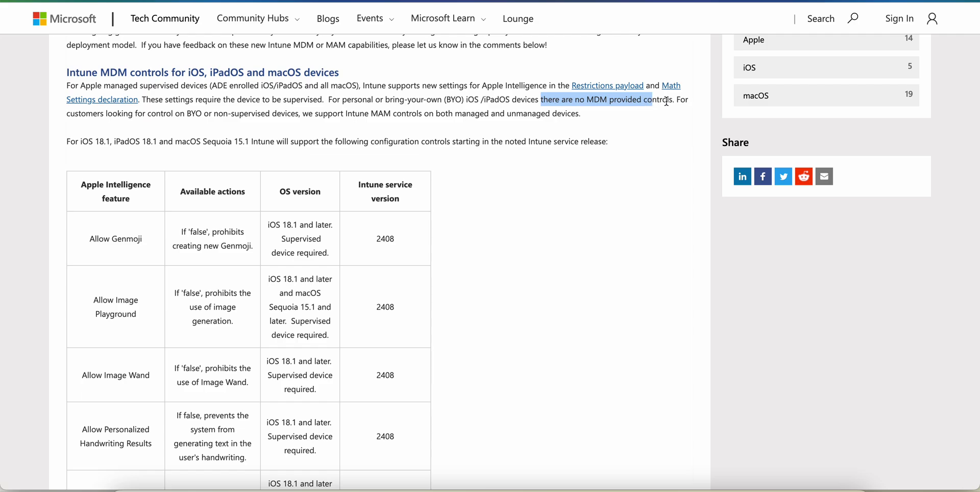
click(666, 101)
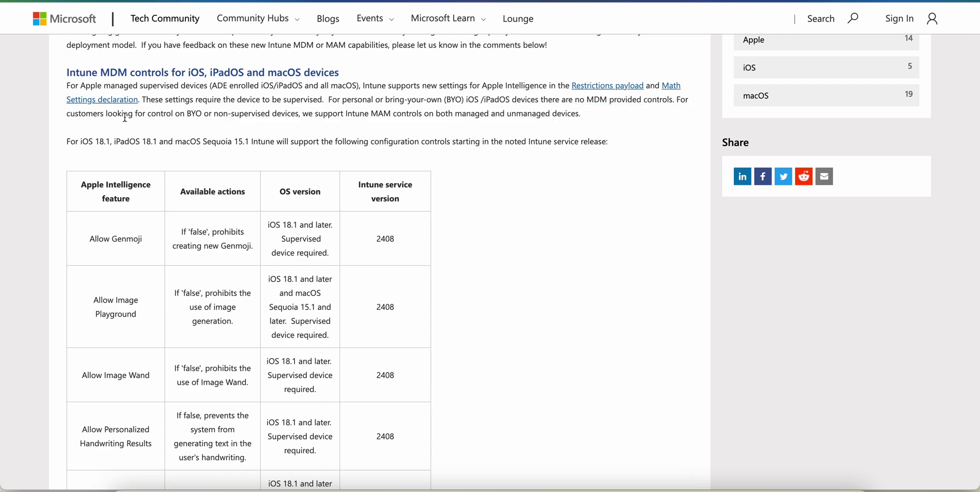
drag(187, 114, 434, 115)
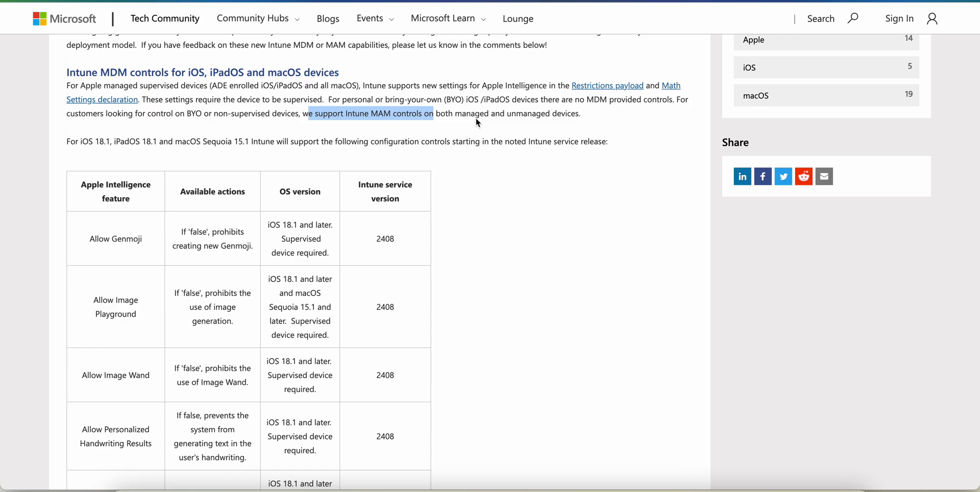
drag(441, 113, 588, 118)
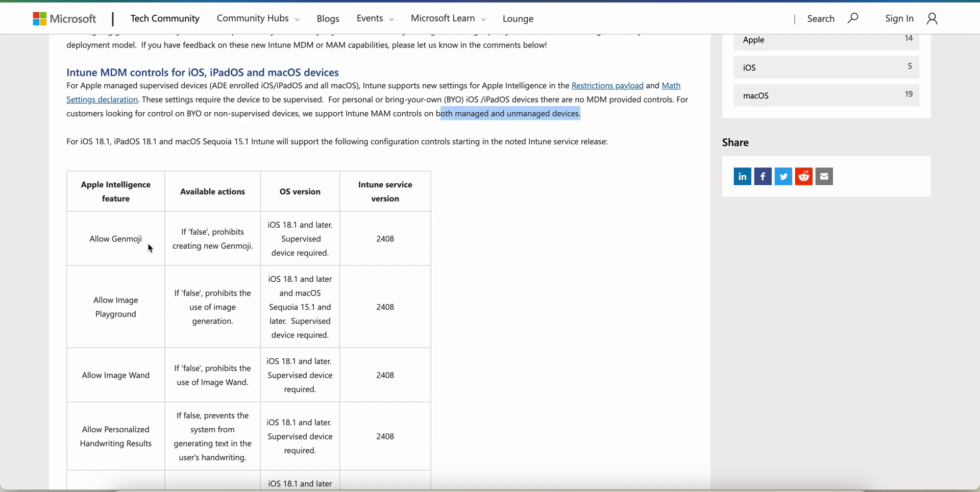
Review the Allow Image Playground and Allow Genmoji features against the statement on Intune MAM controls.
drag(142, 309, 77, 305)
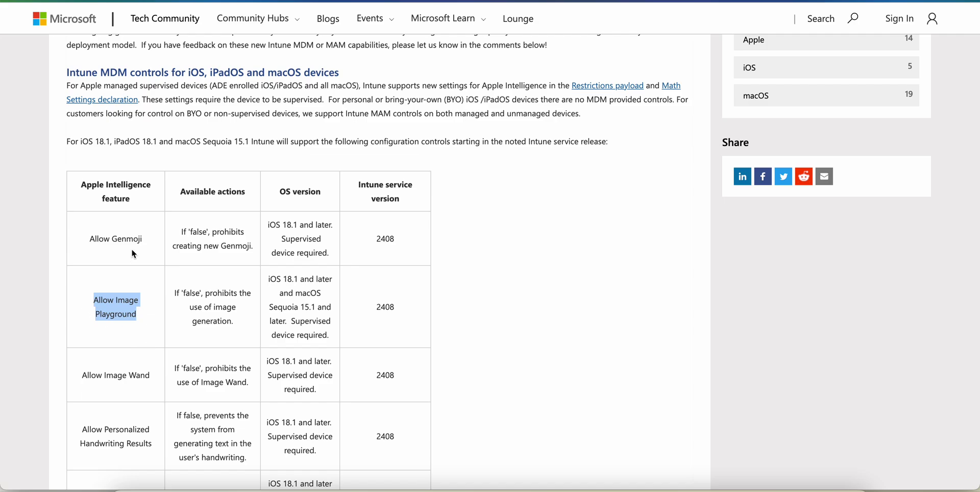
drag(144, 239, 78, 238)
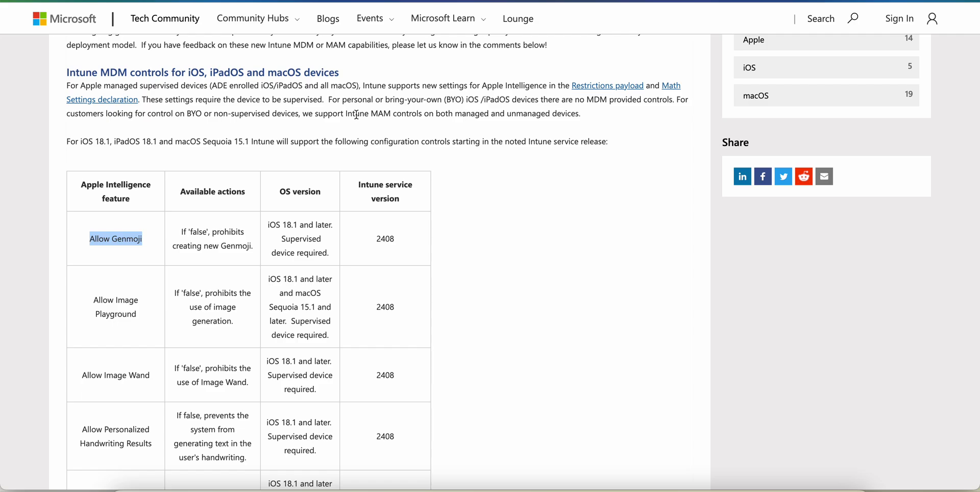
drag(360, 114, 419, 114)
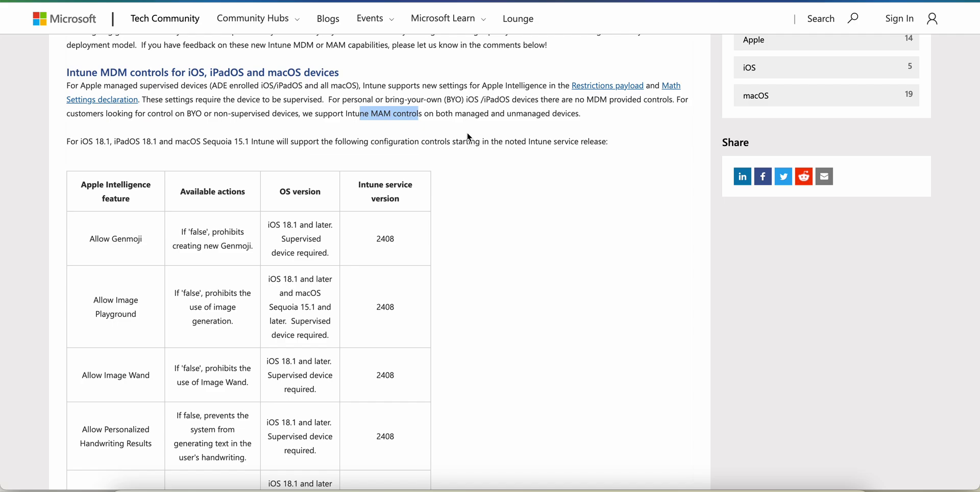
drag(582, 114, 444, 114)
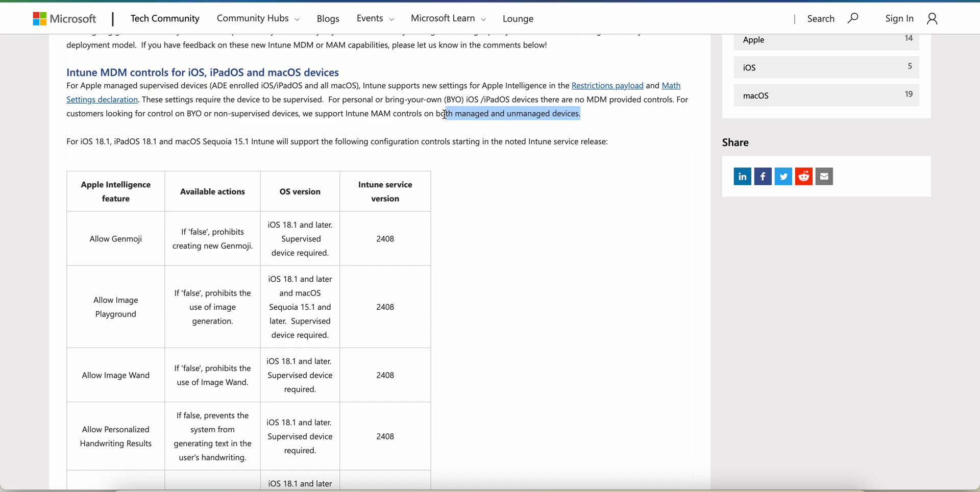
drag(356, 114, 440, 114)
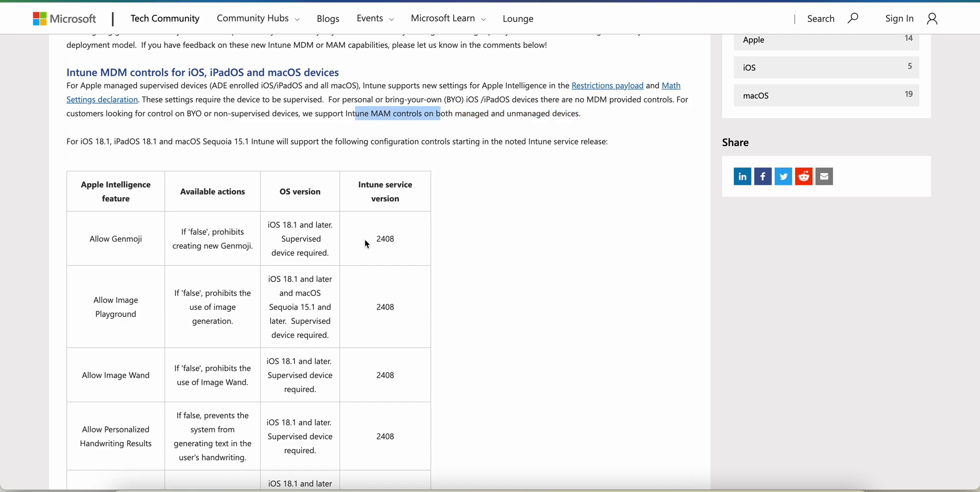
Compare the service version required for Allow Genmoji with the tenant's service release in the Intune admin center.
scroll(588, 269, down, 2)
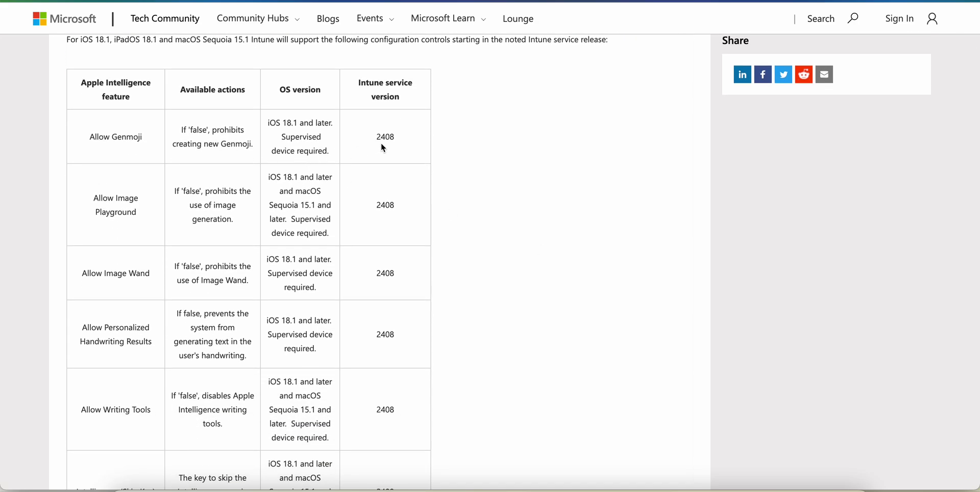
drag(83, 136, 376, 143)
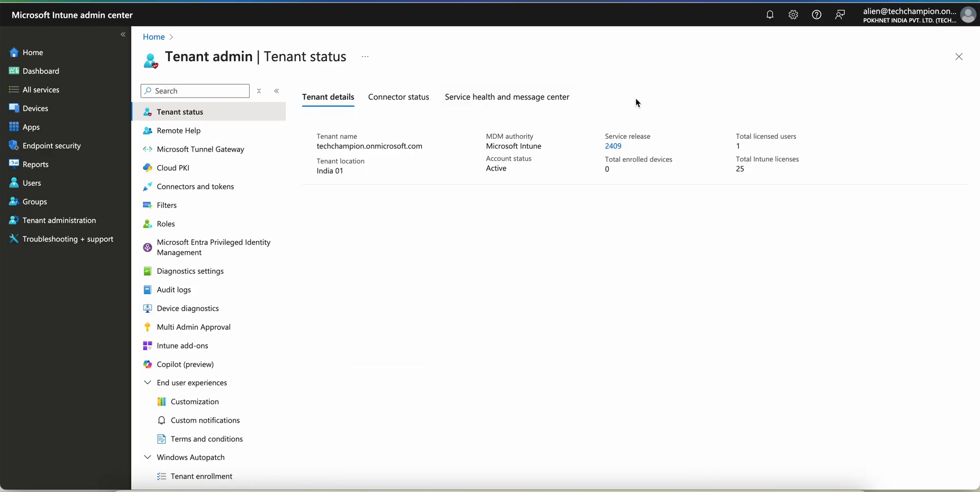
drag(654, 146, 613, 152)
click(681, 128)
click(634, 155)
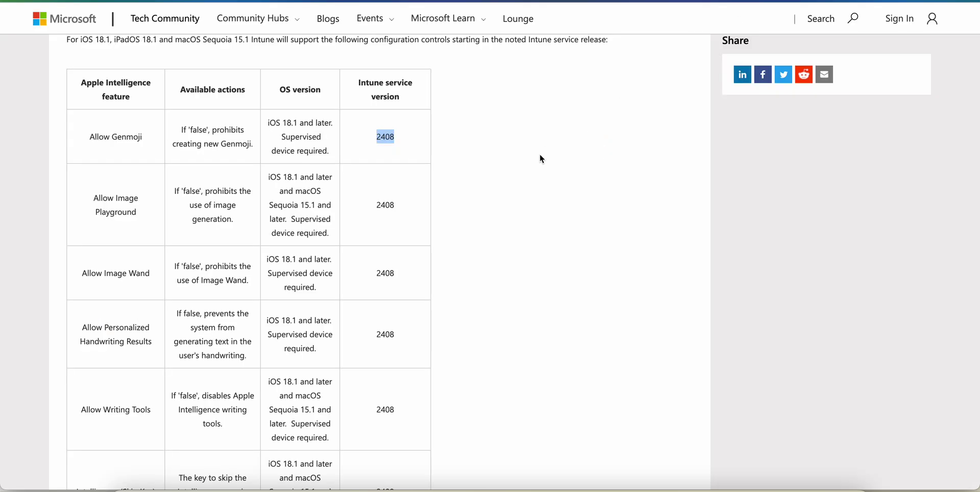
Return to the article and check the service versions required for Math Notes Mode and System Behavior > Math Notes.
click(437, 221)
click(407, 225)
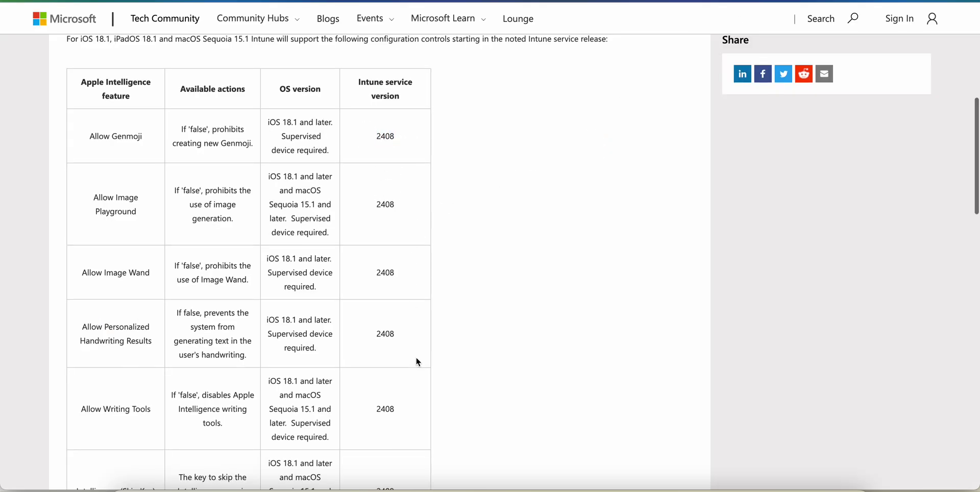
scroll(416, 358, down, 3)
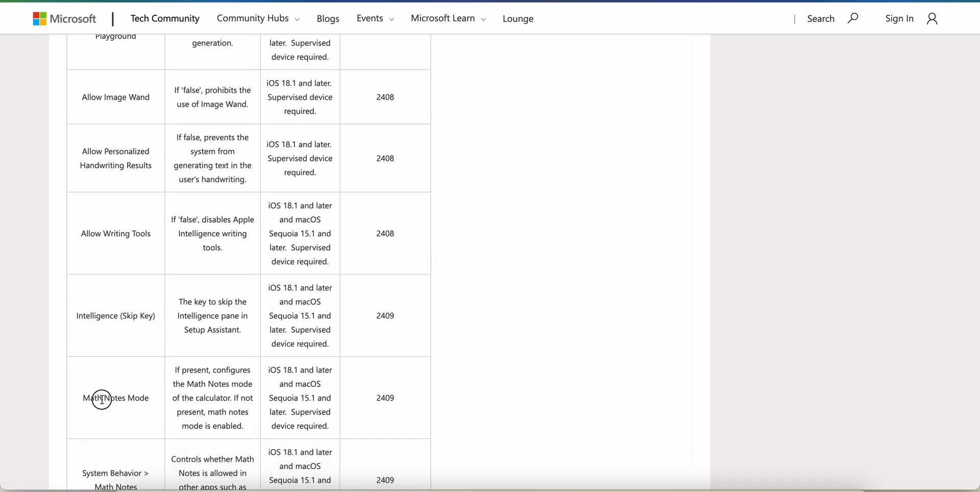
drag(103, 398, 139, 398)
scroll(139, 398, down, 3)
click(375, 315)
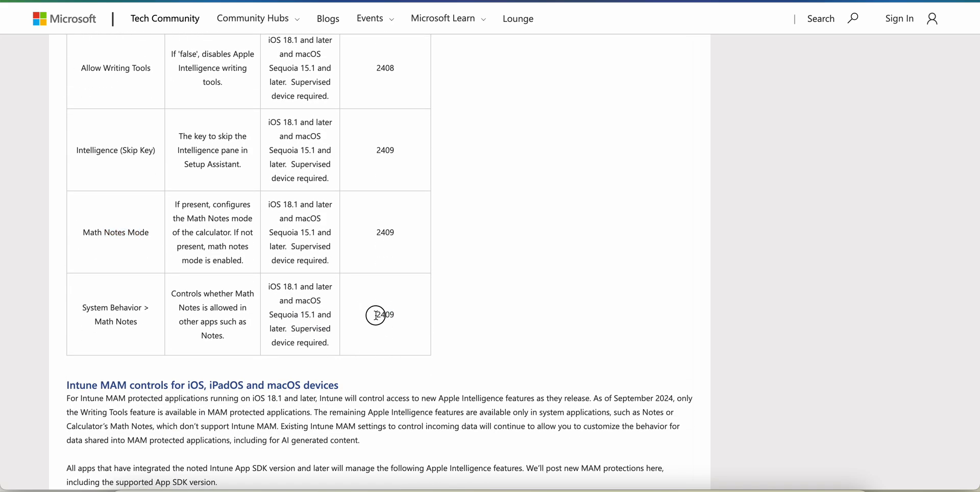
drag(399, 241, 373, 233)
Read the available action described for the Intelligence (Skip Key) feature in the table.
scroll(282, 218, up, 1)
drag(81, 175, 179, 159)
click(247, 194)
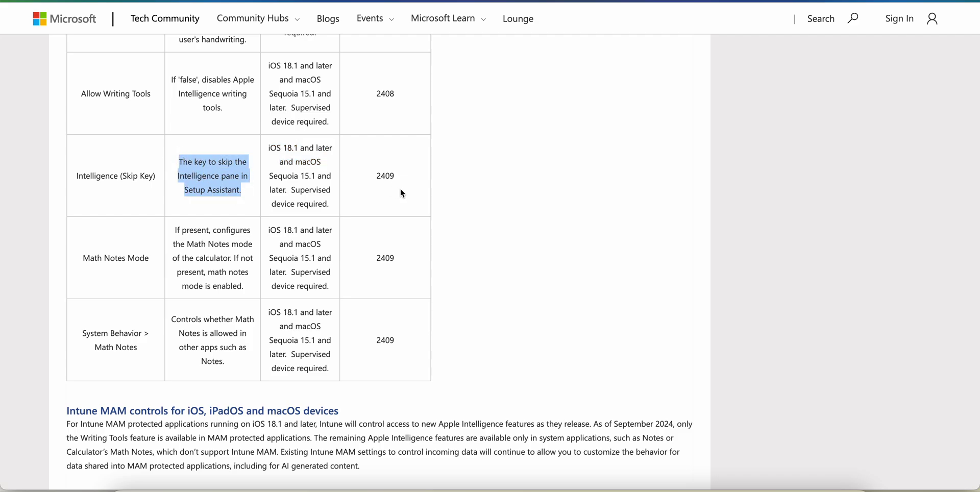
Check the service version for Intelligence (Skip Key) and find the section on Intune MAM controls for iOS, iPadOS and macOS devices.
drag(400, 176, 363, 182)
click(418, 182)
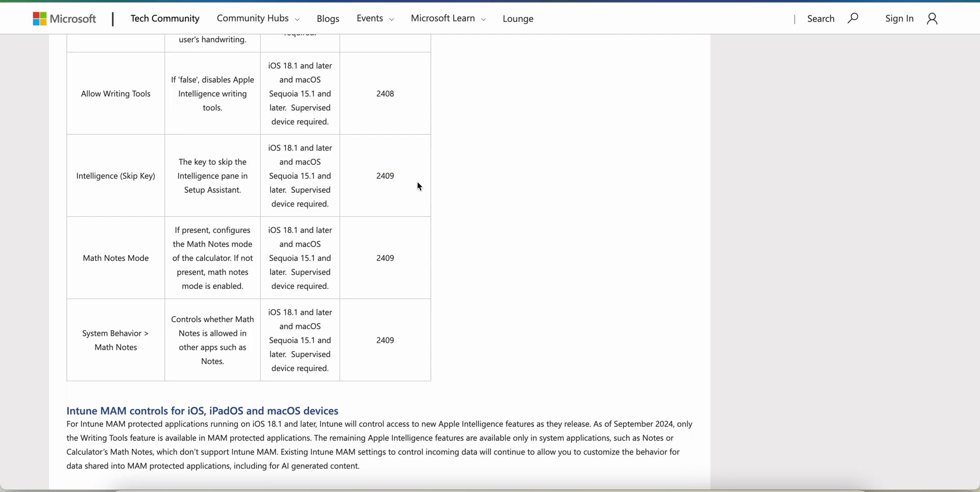
scroll(417, 181, down, 1)
scroll(531, 160, down, 3)
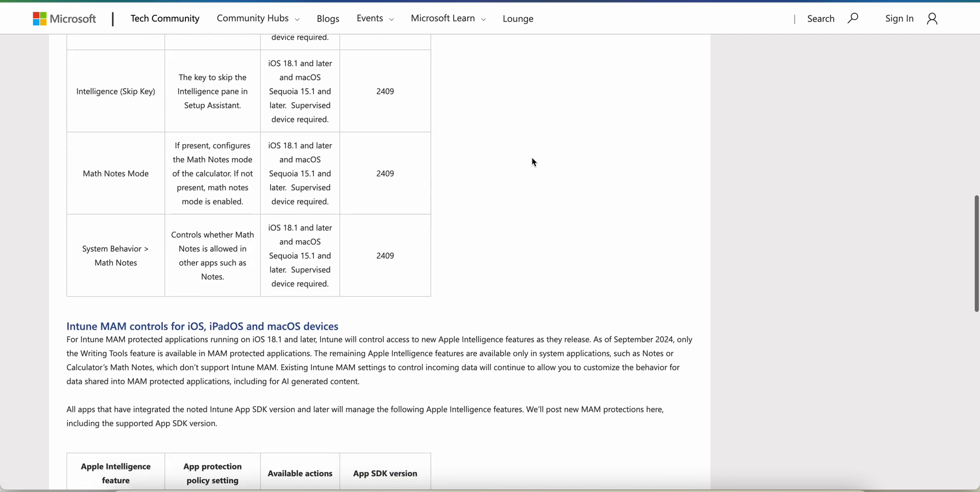
scroll(590, 243, down, 1)
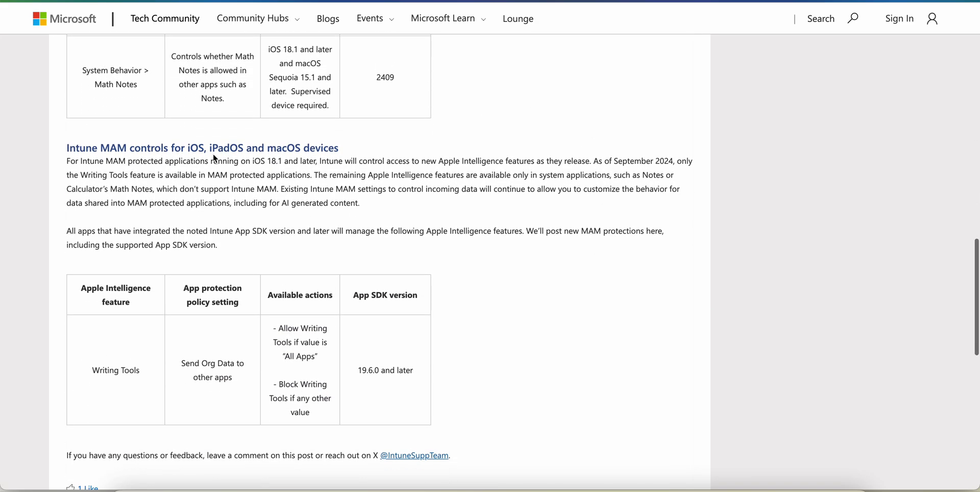
drag(142, 147, 251, 148)
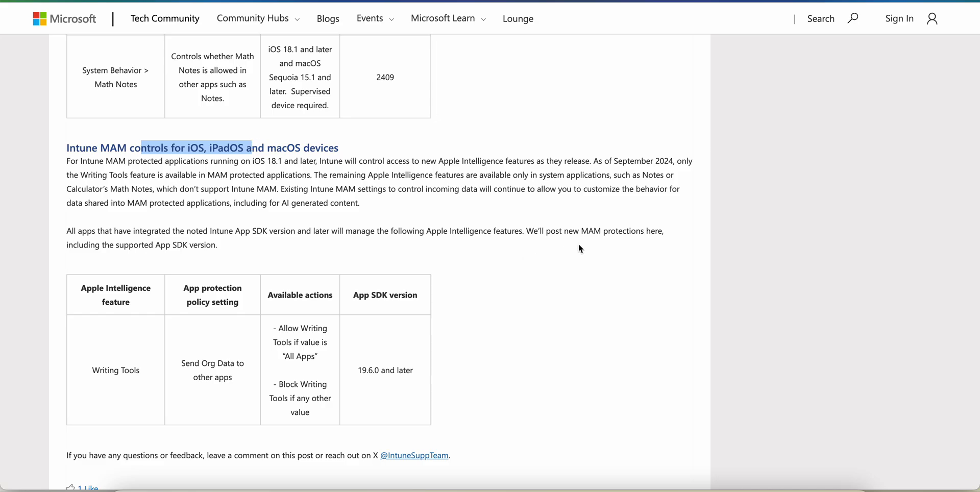
scroll(579, 245, down, 2)
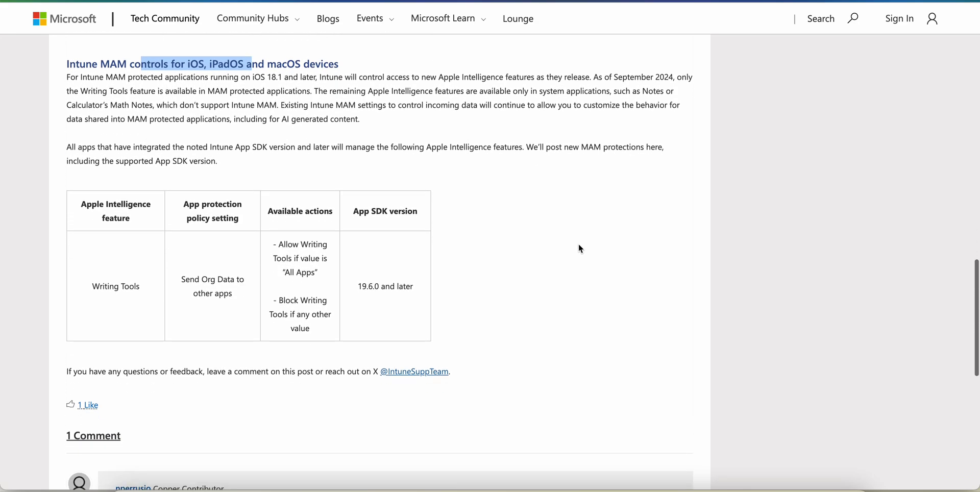
Read the Writing Tools row of the MAM controls table, checking its available actions and required App SDK version.
click(96, 294)
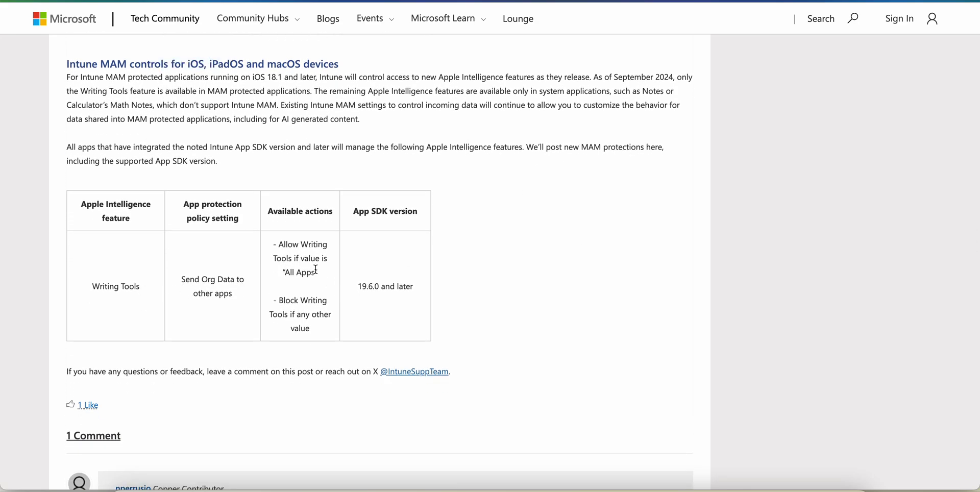
drag(359, 287, 425, 295)
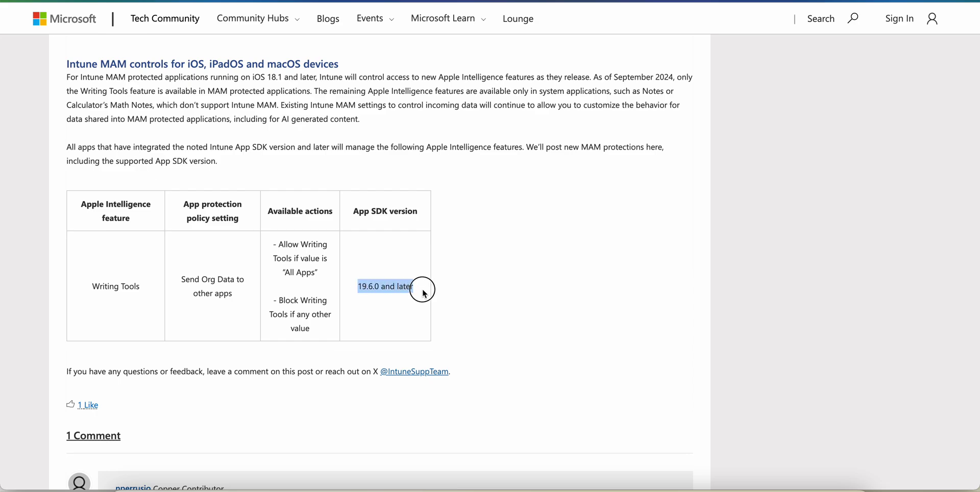
click(391, 299)
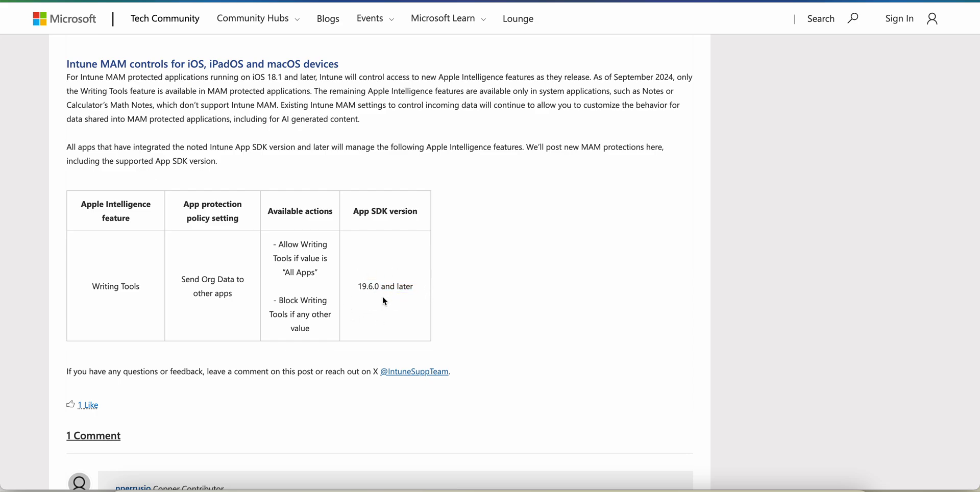
drag(362, 287, 437, 292)
click(521, 238)
Switch to the Intune admin center and open the configuration policies for iOS/iPadOS devices.
key(ctrl+Tab)
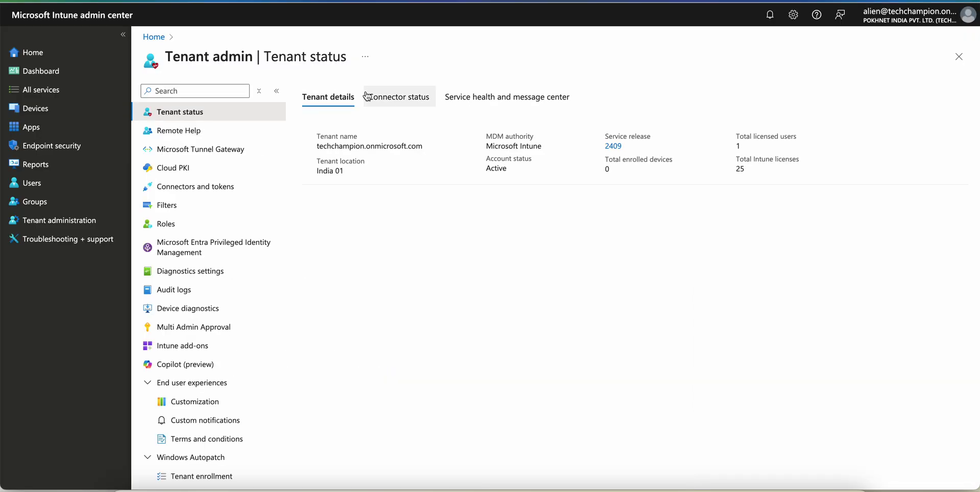
click(66, 111)
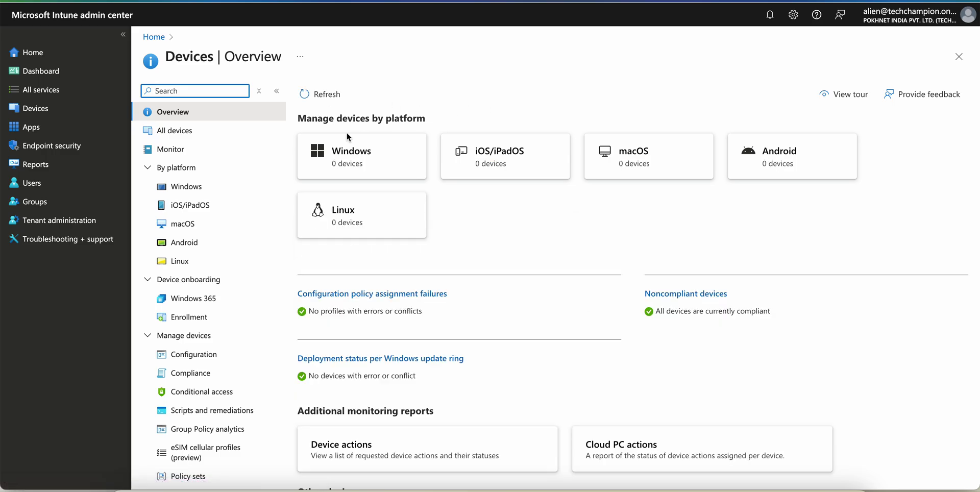
click(217, 205)
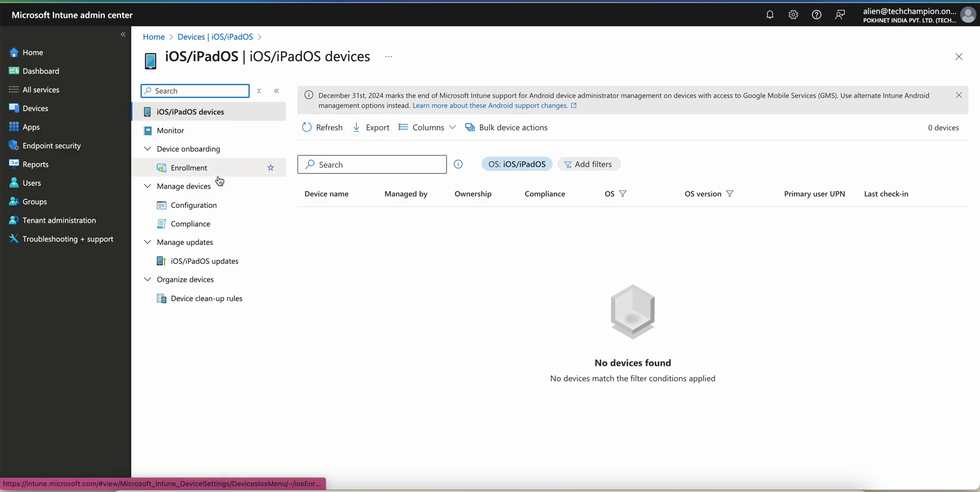
click(214, 207)
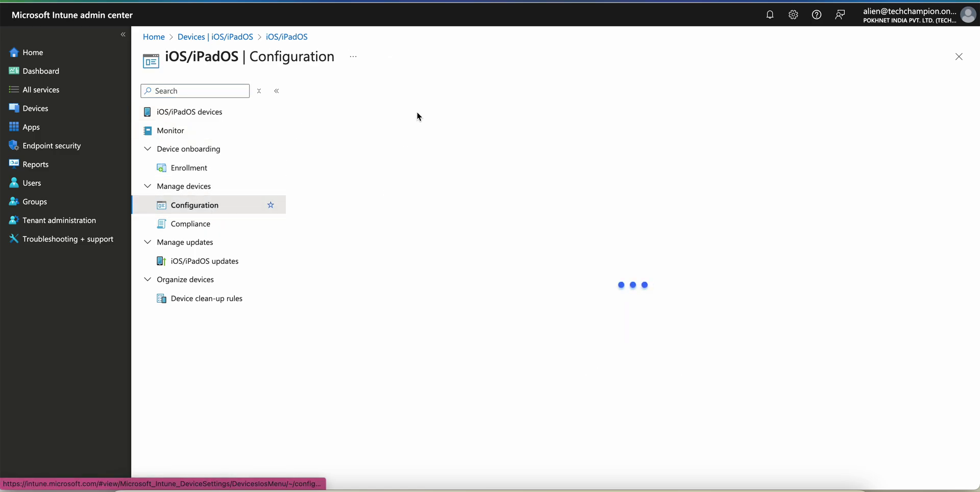
Start a new iOS/iPadOS policy with the Templates profile type and the Device restrictions template.
click(346, 133)
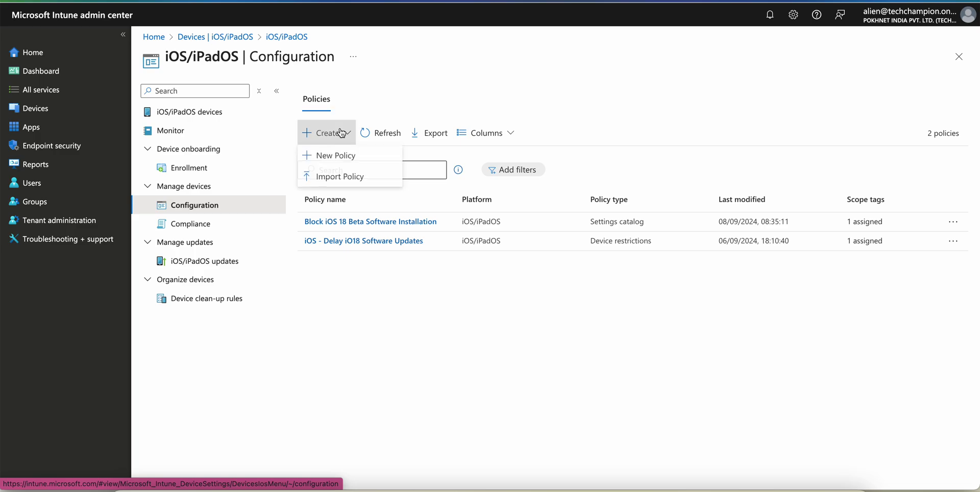
click(350, 158)
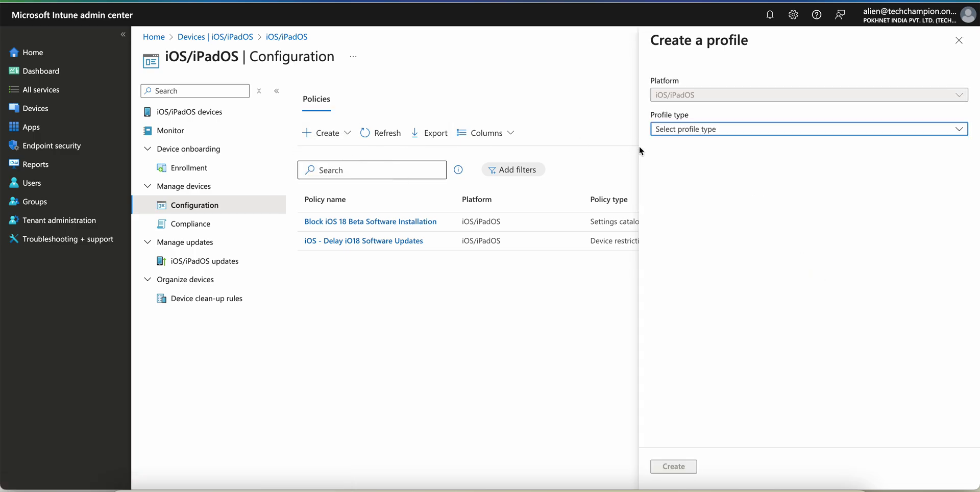
click(709, 130)
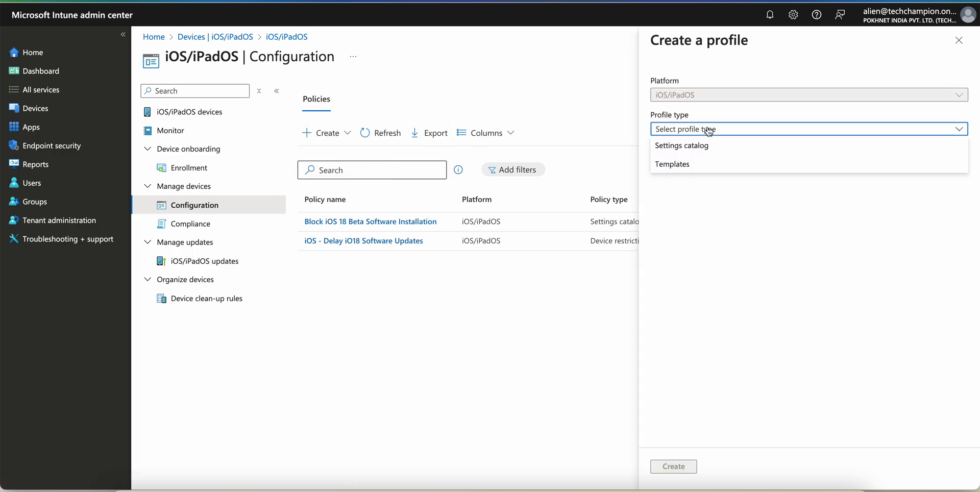
click(707, 163)
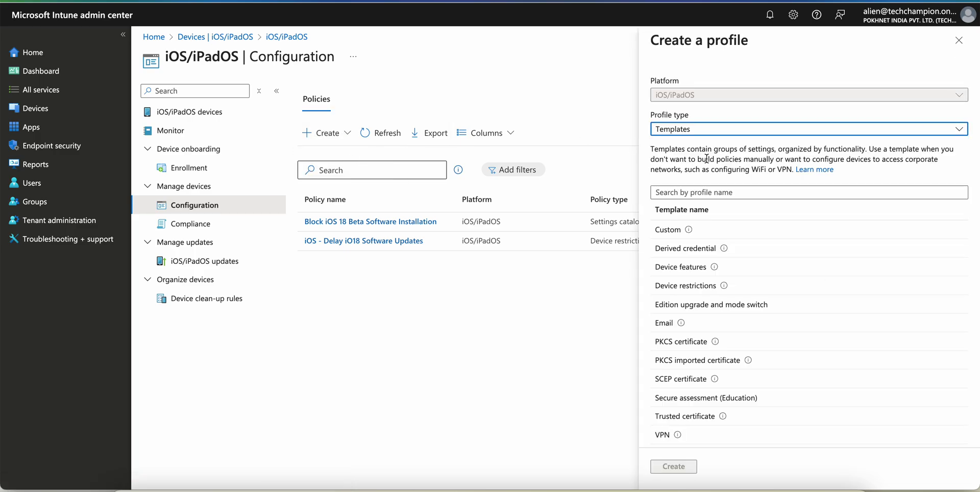
click(703, 291)
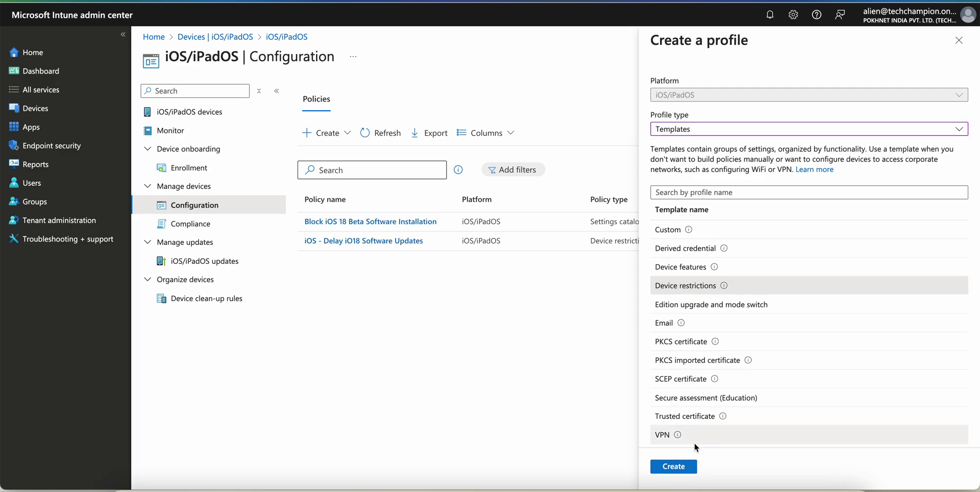
click(675, 466)
Name the device restrictions profile "Block AI Features on iOS Supervised Devices".
click(322, 126)
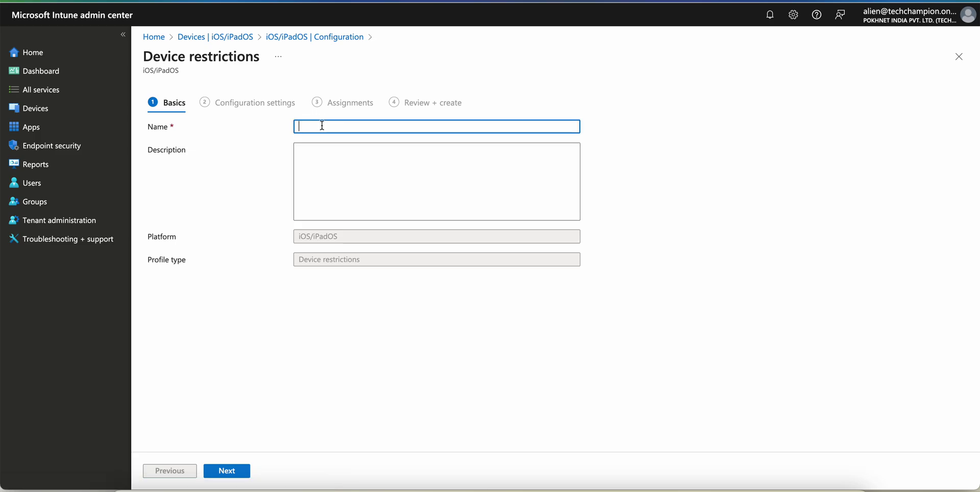
text(Block Al Featiures on iOS Supervised D)
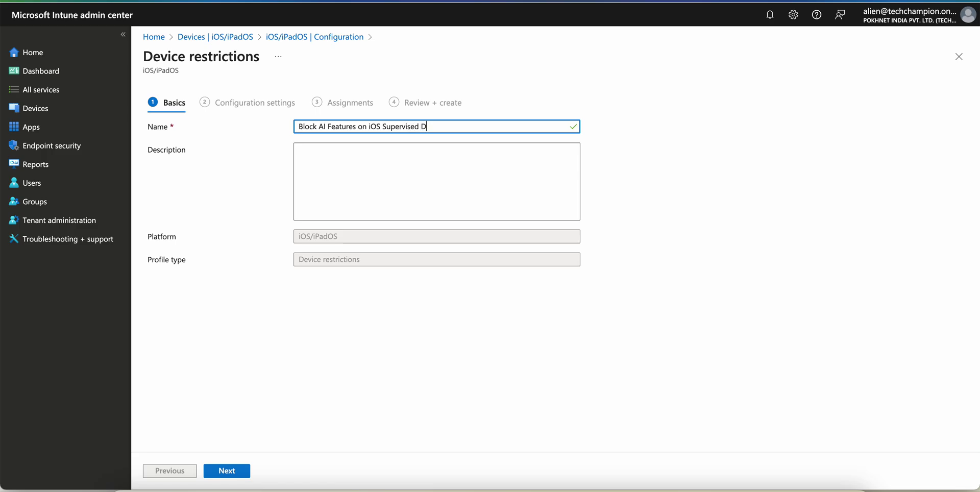
text(evices)
Set the profile description to "Block AI Features on iOS Supervised company owned apple iOS Devices" and continue to the configuration settings.
triple_click(346, 129)
key(ctrl+c)
click(333, 167)
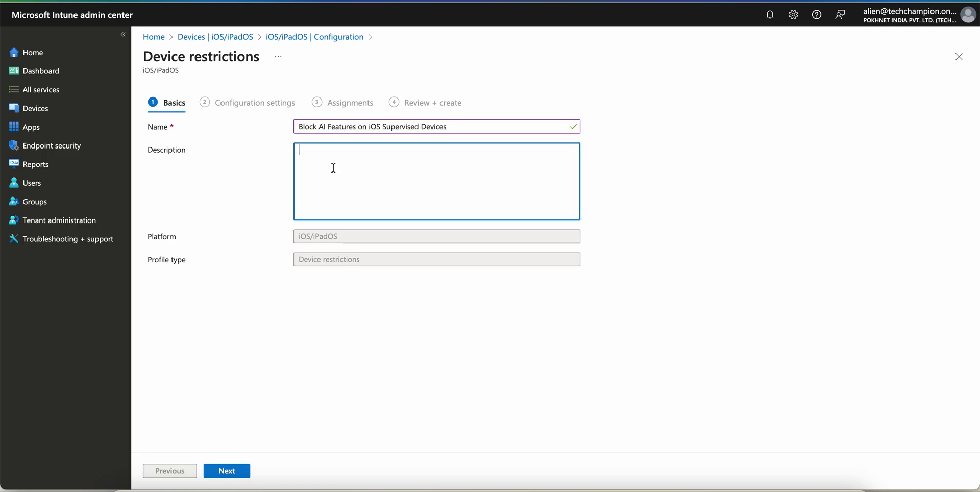
key(ctrl+v)
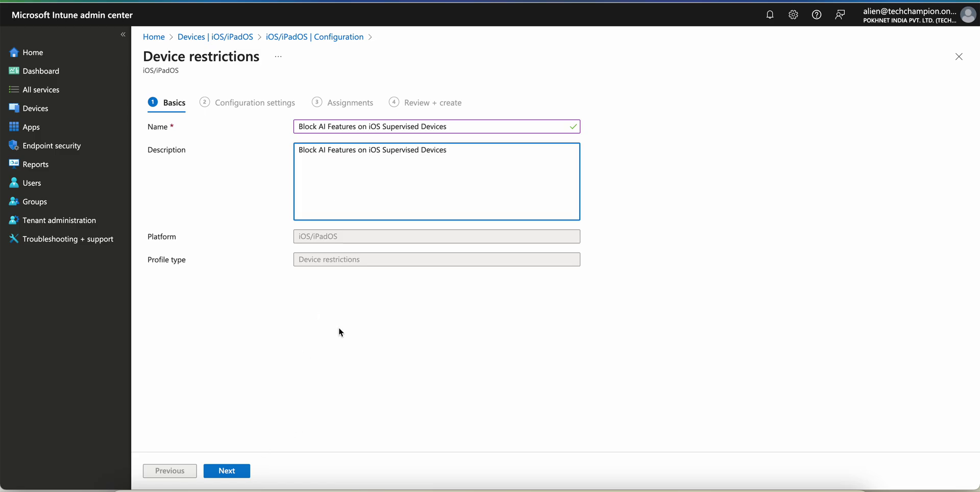
click(422, 150)
text(company owned apple iOS)
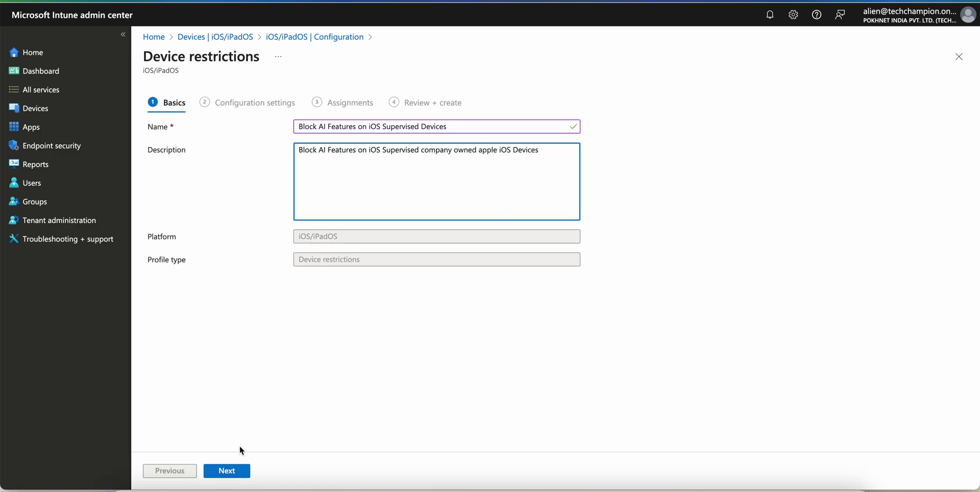
click(227, 471)
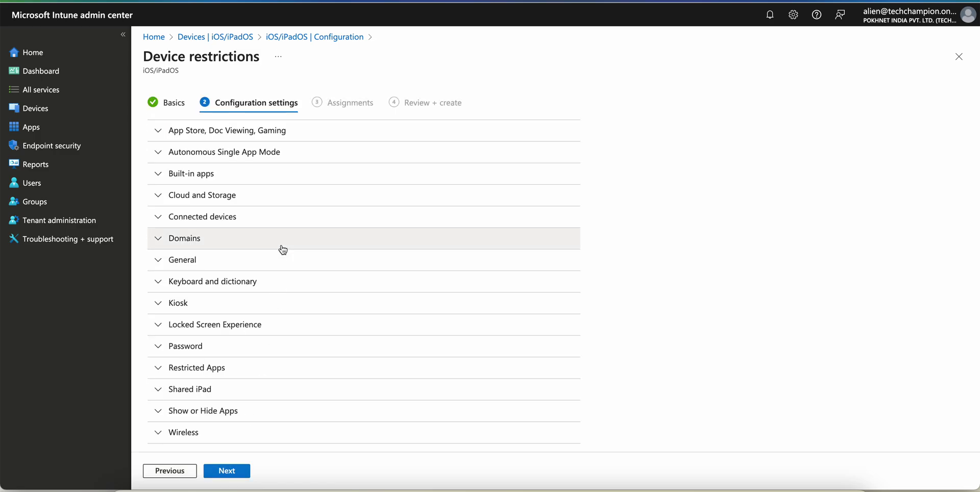
Look through all General device restriction settings for Apple Intelligence controls.
scroll(283, 250, down, 1)
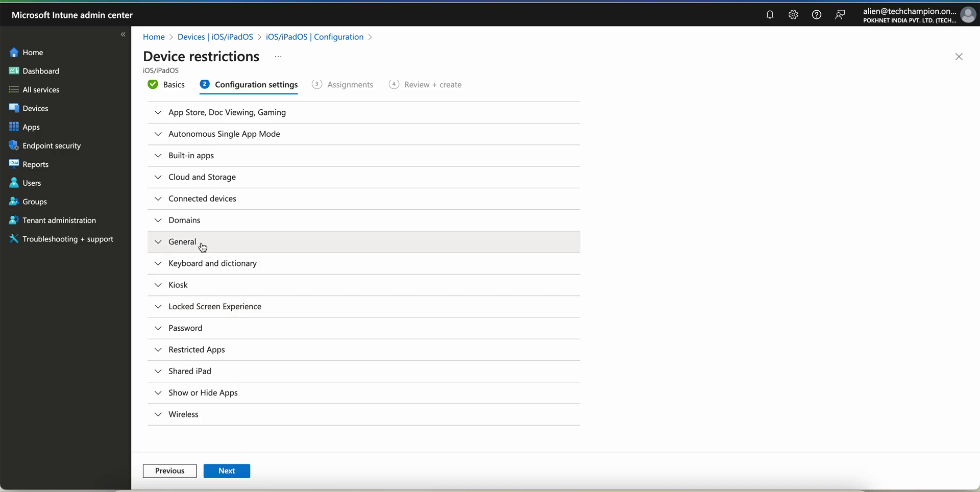
click(160, 246)
scroll(626, 243, down, 2)
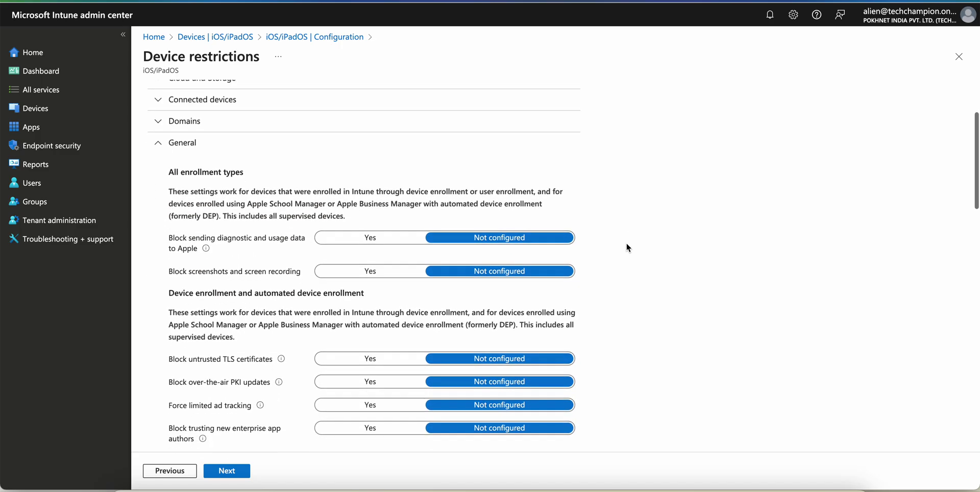
scroll(627, 244, down, 4)
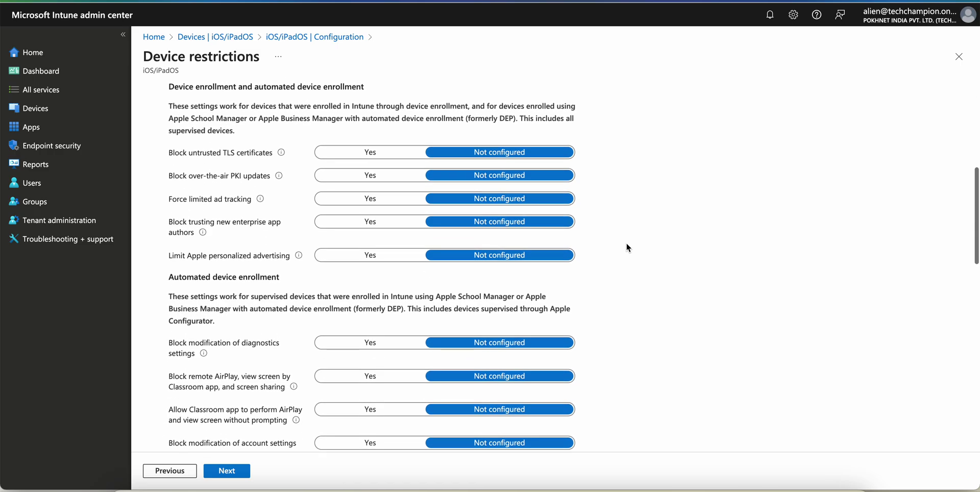
scroll(627, 247, down, 2)
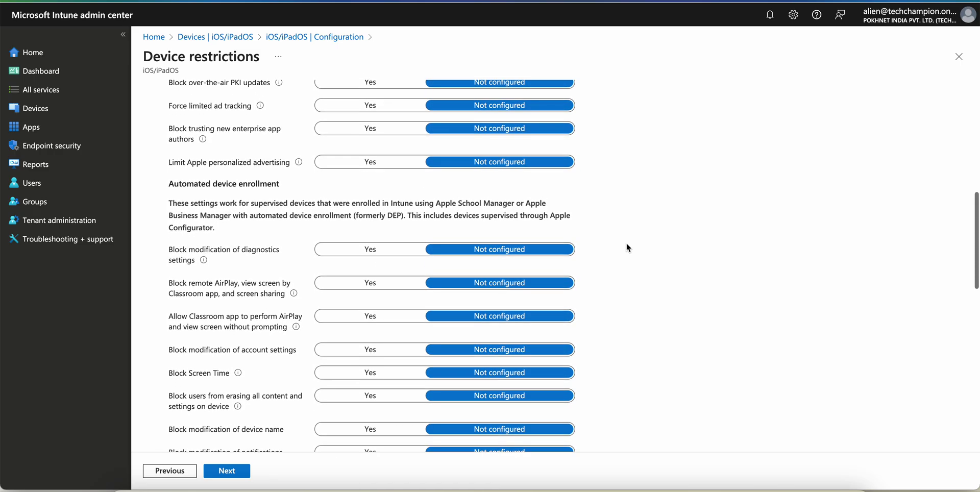
scroll(627, 248, down, 2)
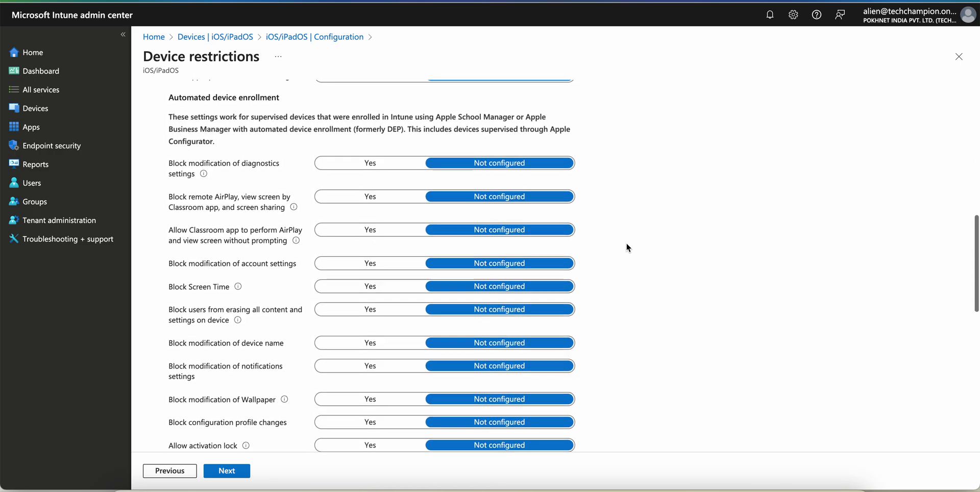
scroll(627, 248, down, 2)
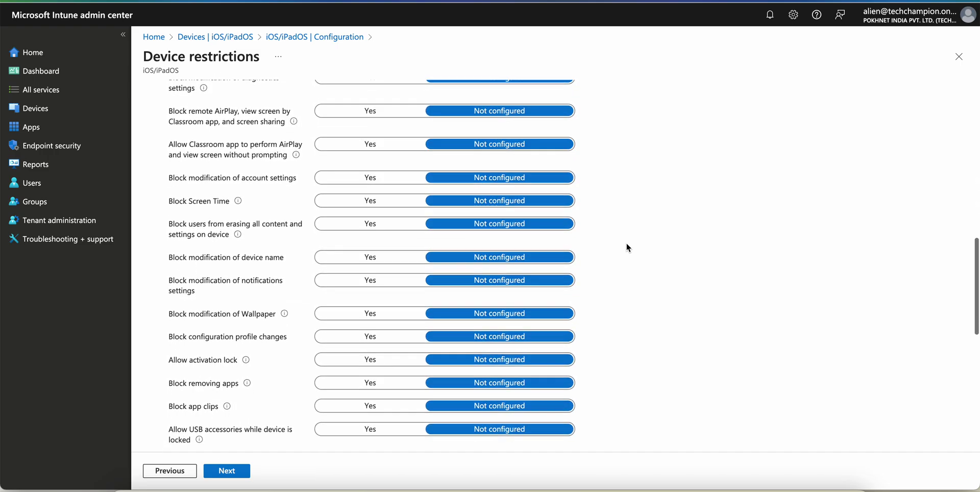
scroll(626, 248, down, 3)
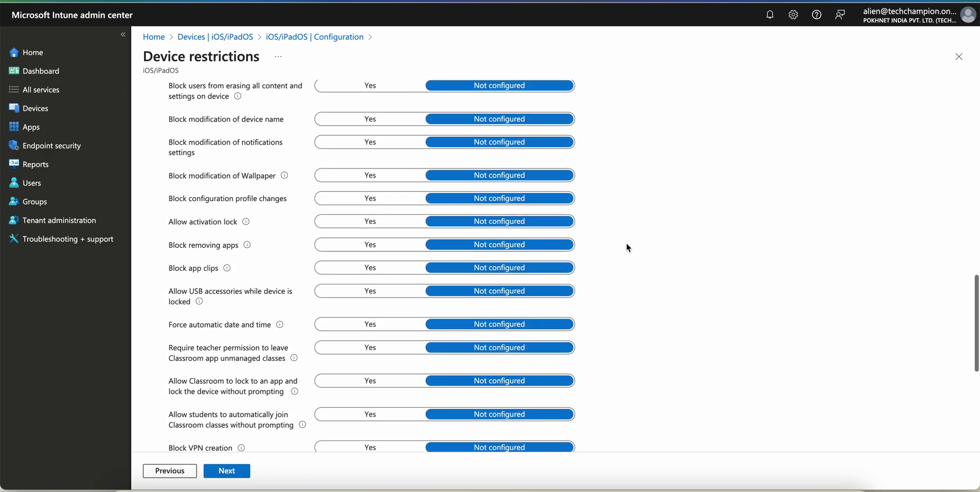
scroll(627, 247, down, 2)
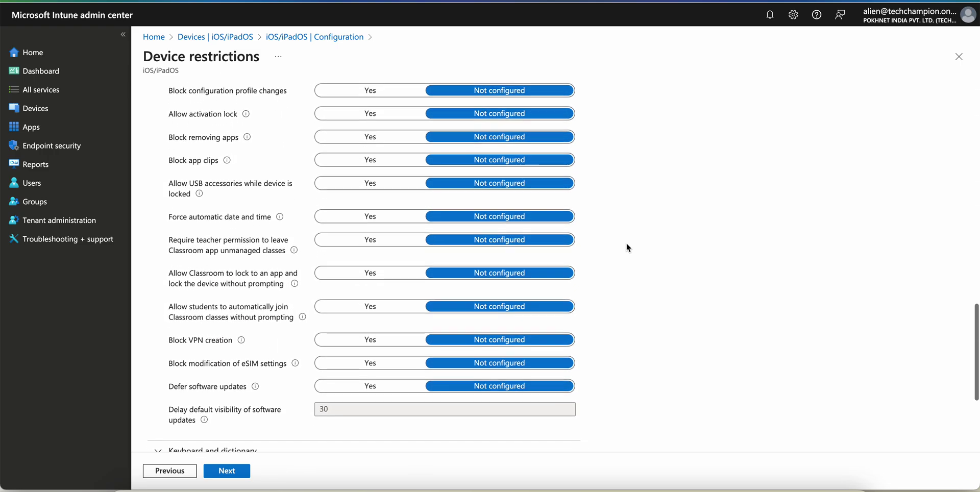
scroll(627, 248, down, 1)
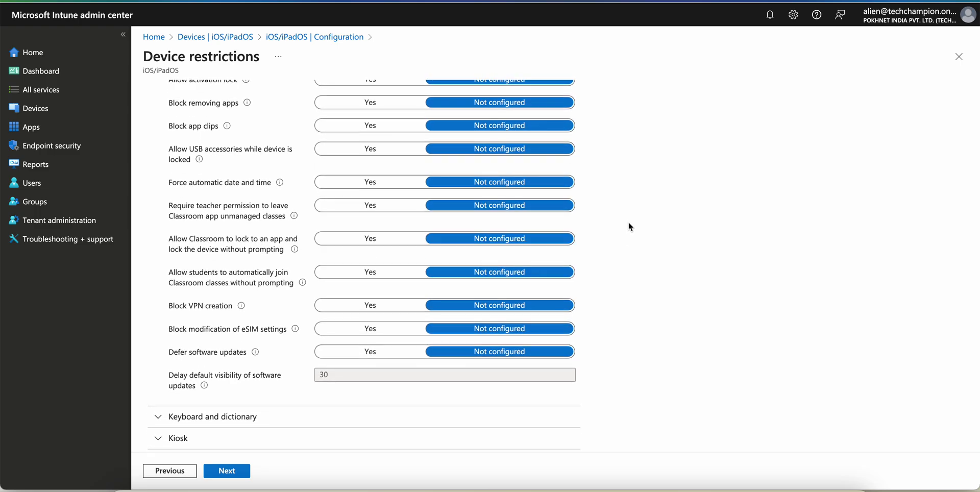
scroll(629, 225, up, 10)
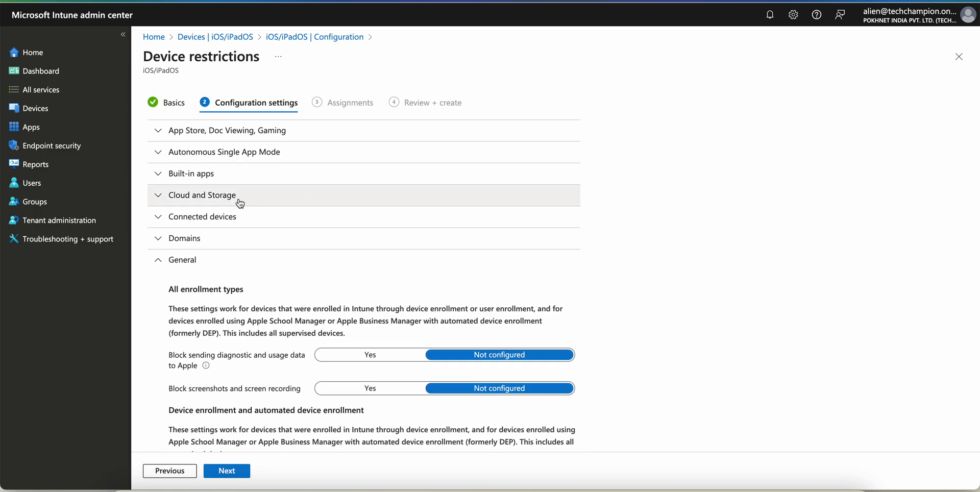
Look through the Connected devices, Cloud and Storage, and Built-in apps restrictions for Apple Intelligence controls.
click(227, 214)
click(226, 216)
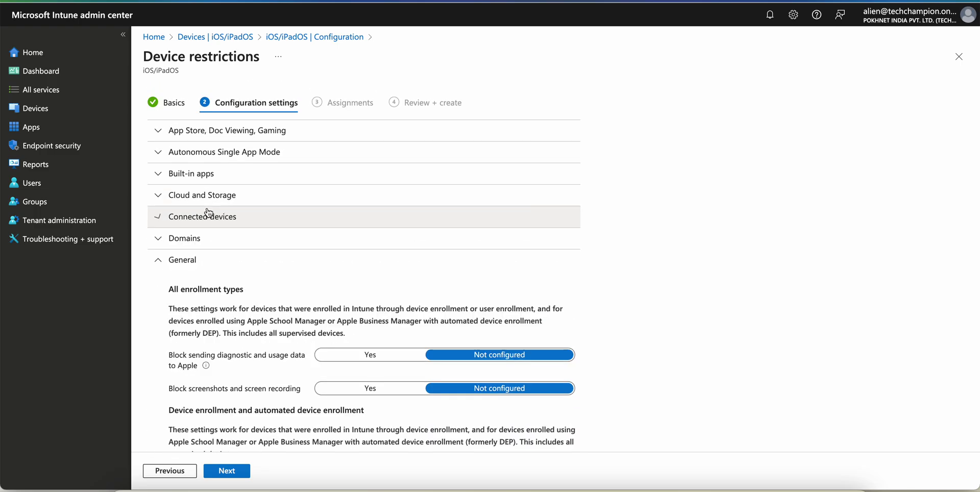
click(209, 203)
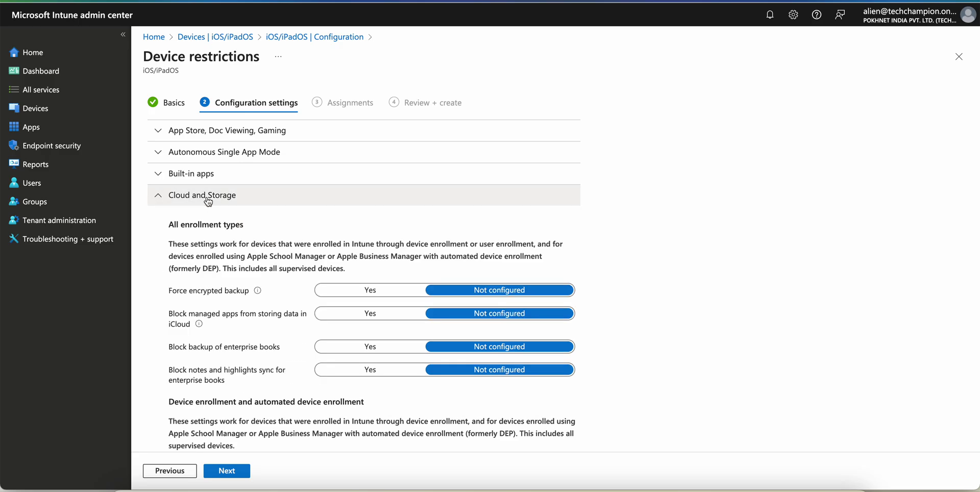
click(208, 174)
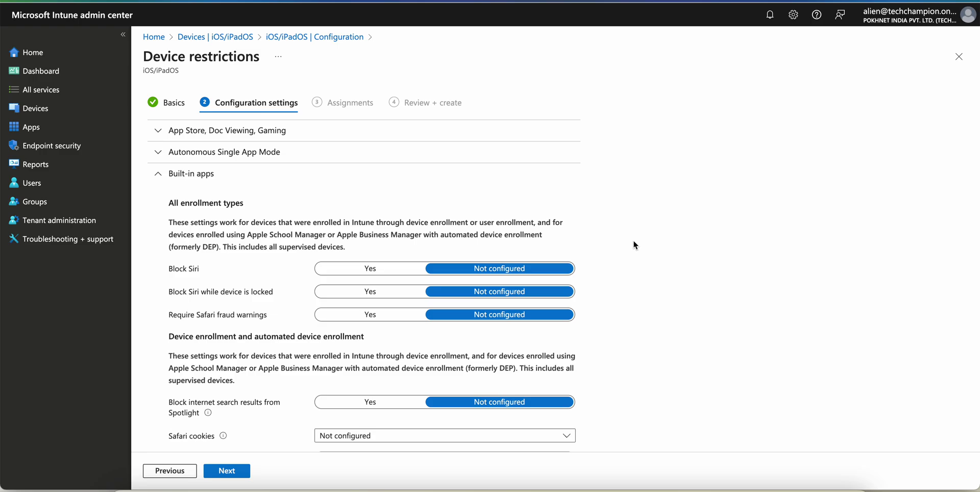
scroll(633, 240, down, 6)
scroll(633, 242, down, 6)
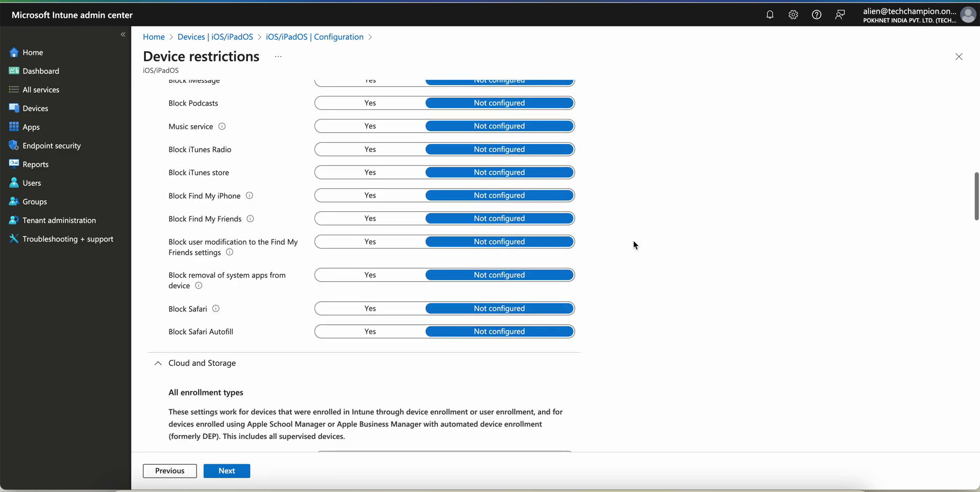
scroll(633, 242, up, 12)
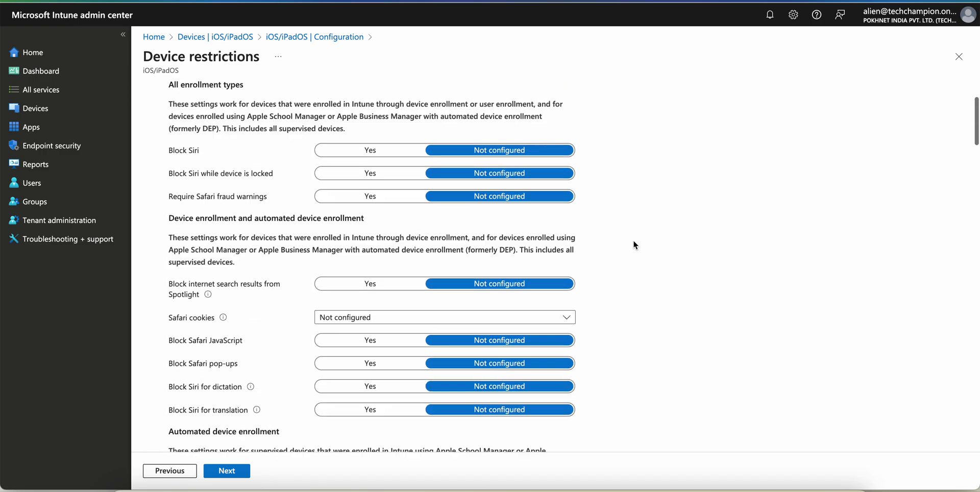
click(265, 142)
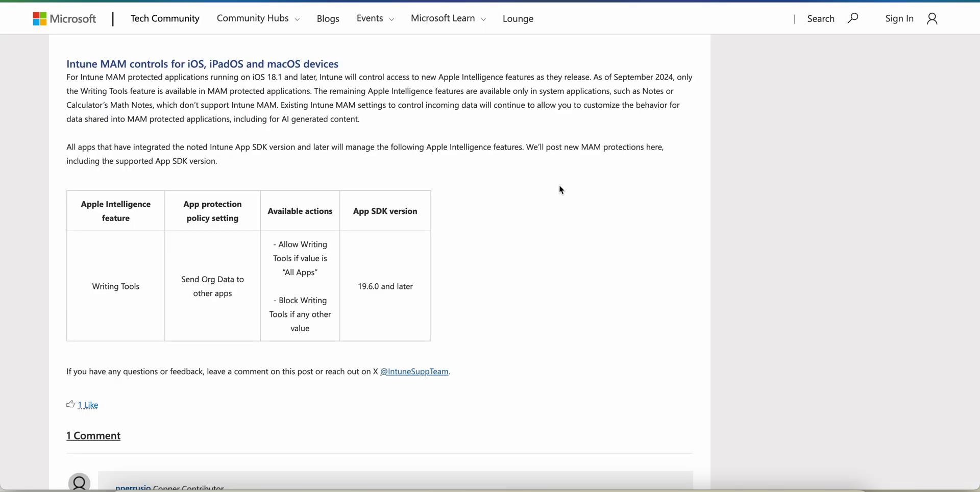
Find Allow Genmoji in the Tech Community article's MDM controls table and look for it in Intune's App Store, Doc Viewing, Gaming restrictions.
scroll(587, 219, up, 10)
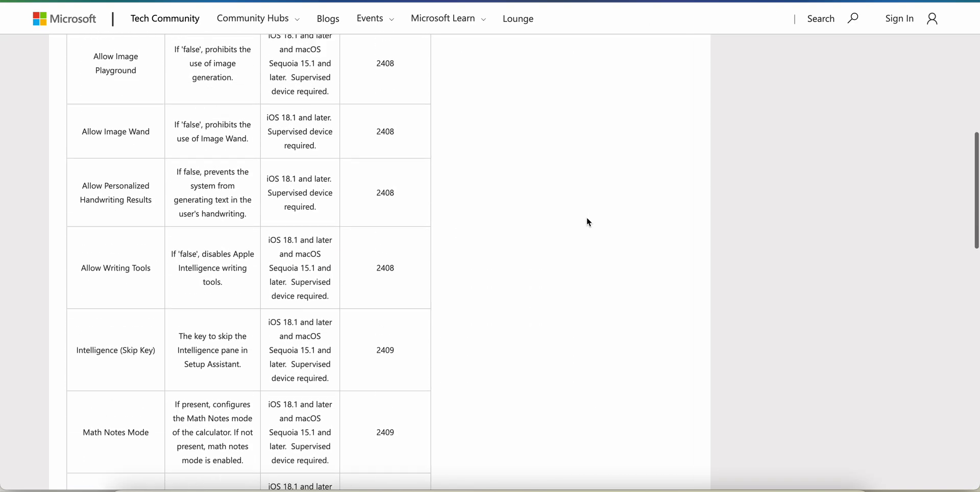
scroll(587, 220, up, 9)
scroll(587, 219, down, 4)
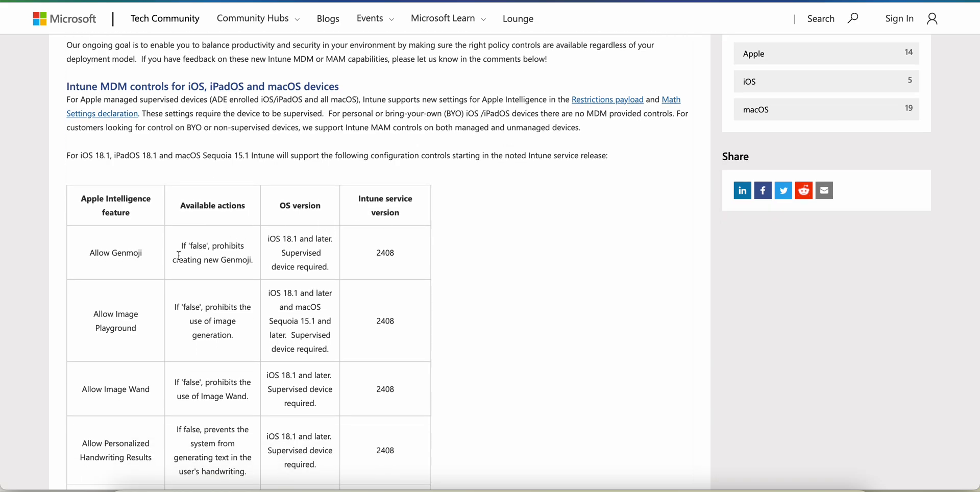
drag(152, 259, 74, 260)
click(133, 267)
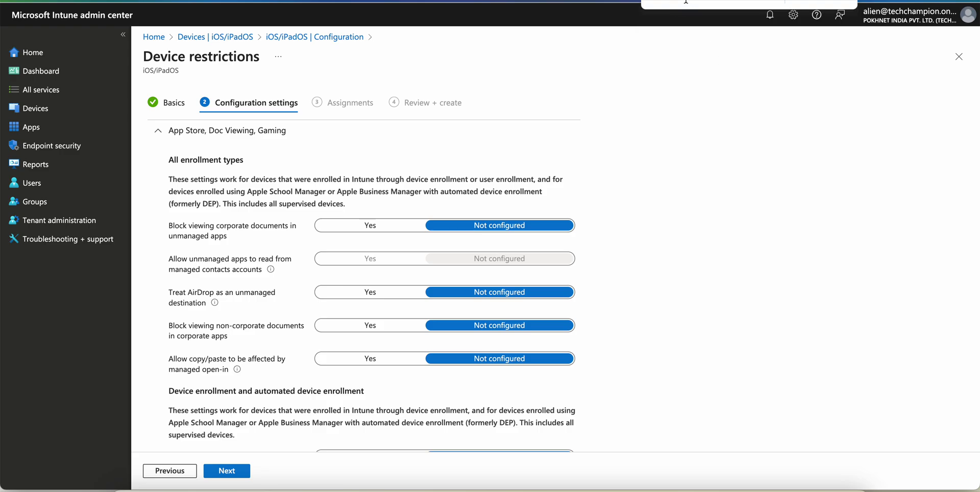
scroll(682, 253, down, 5)
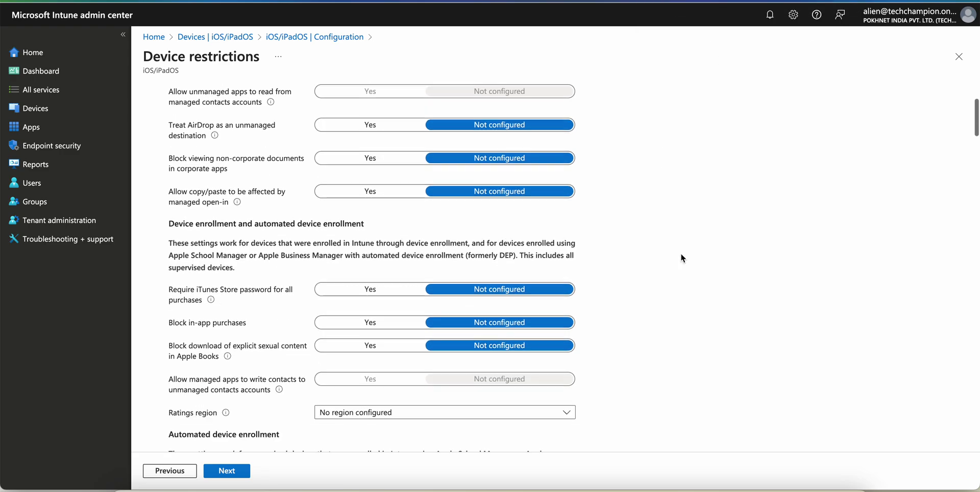
scroll(362, 324, down, 4)
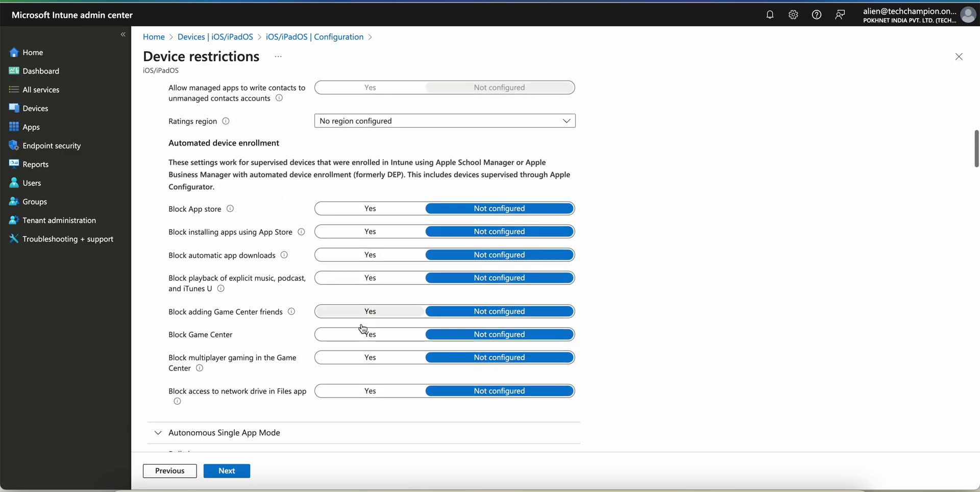
Return to the Tech Community article and open its Restrictions payload and Math Settings declaration links in new browser tabs.
key(alt+Tab)
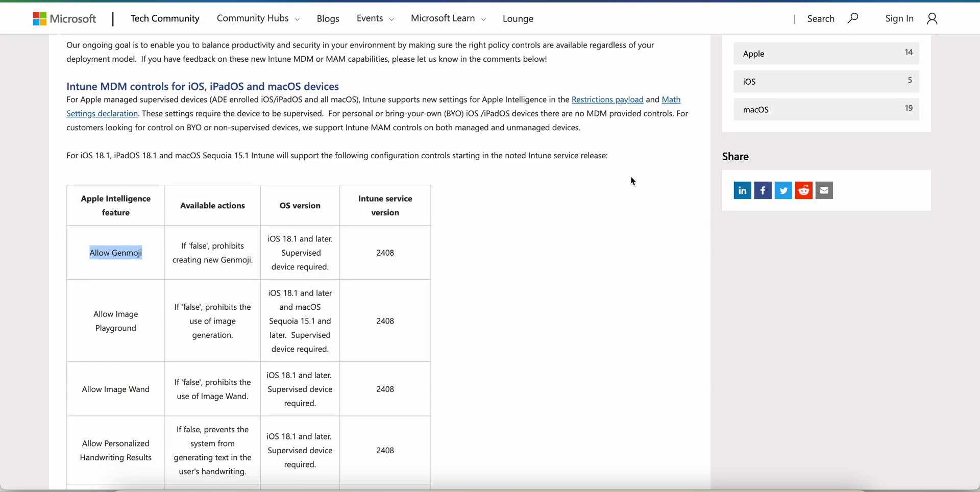
right_click(623, 100)
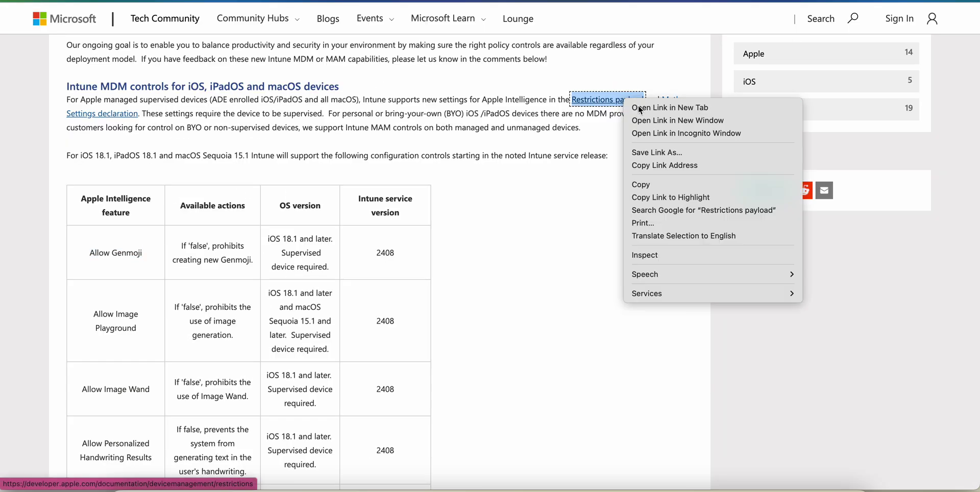
click(640, 108)
right_click(669, 98)
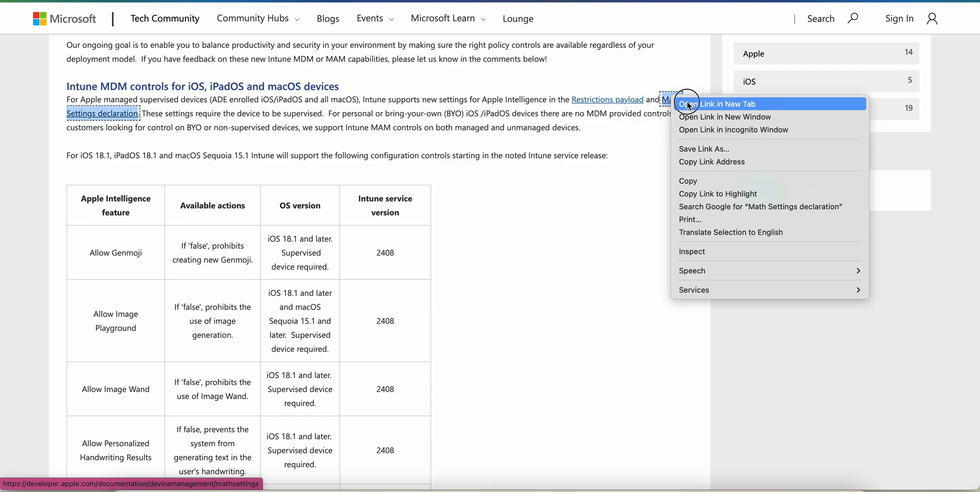
click(689, 104)
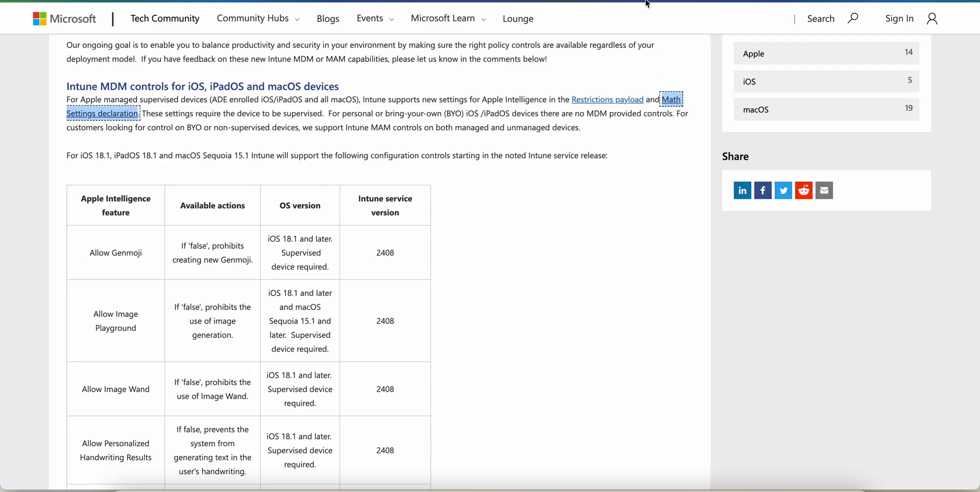
Review the article's Intune MAM controls for Apple Intelligence on iOS, iPadOS and macOS devices.
scroll(565, 197, down, 5)
scroll(567, 200, down, 7)
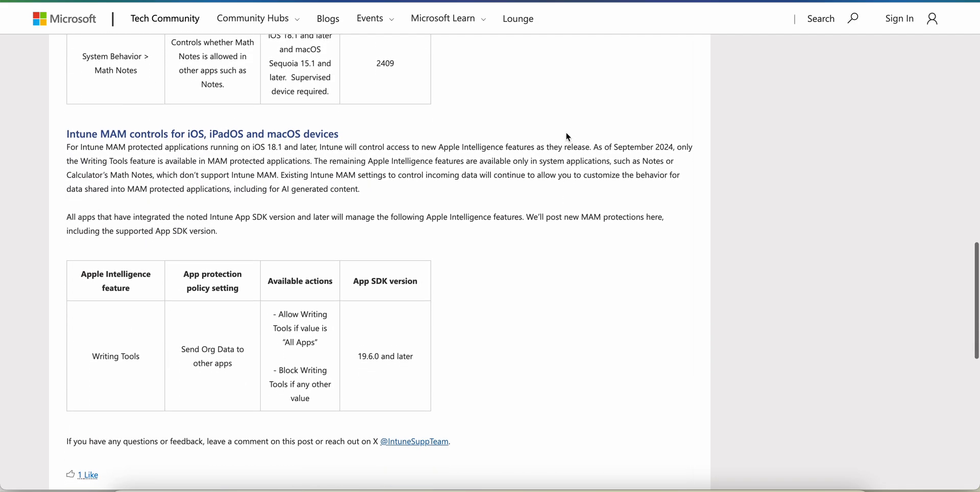
scroll(568, 137, down, 2)
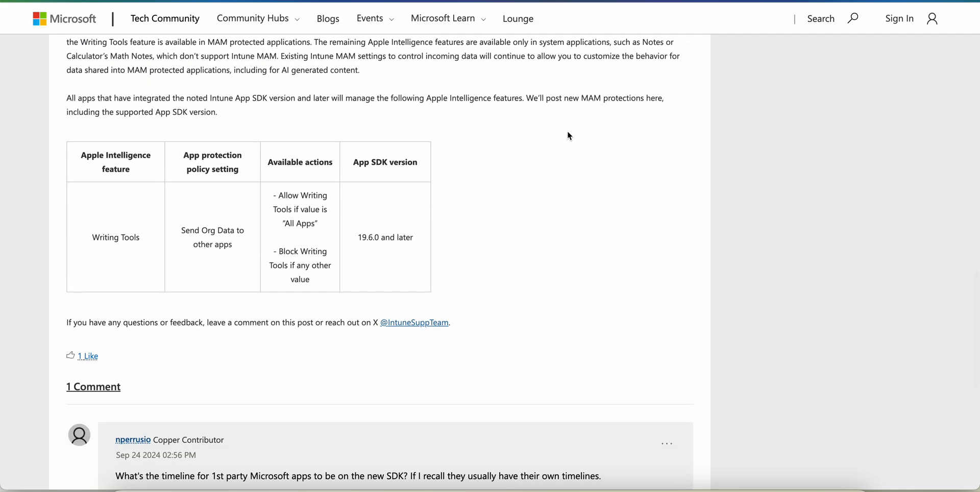
Find "Genmoji" in Apple's Restrictions payload documentation and copy the allowGenmoji property name.
key(super+r)
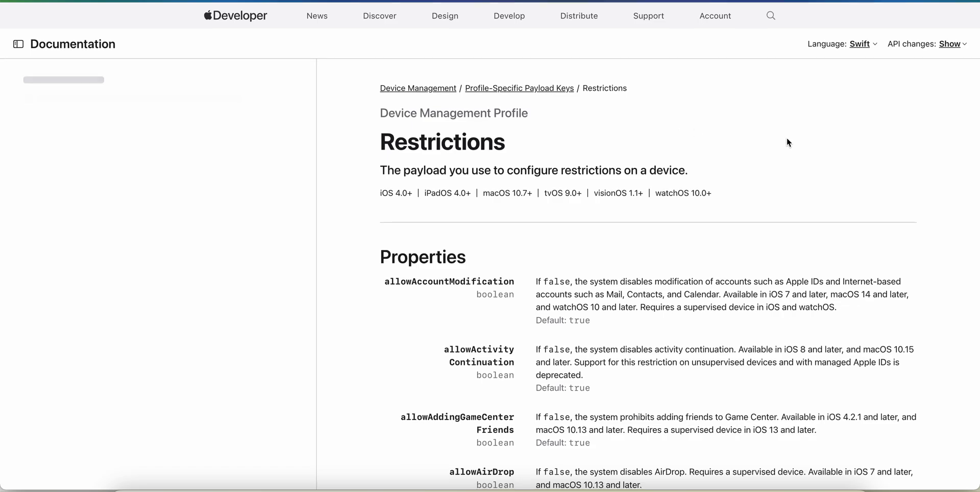
scroll(787, 139, down, 3)
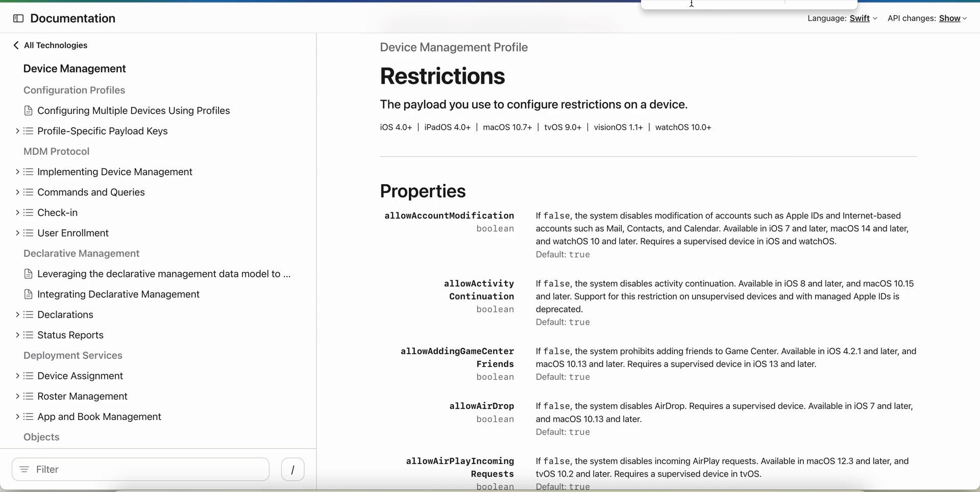
scroll(673, 3, down, 15)
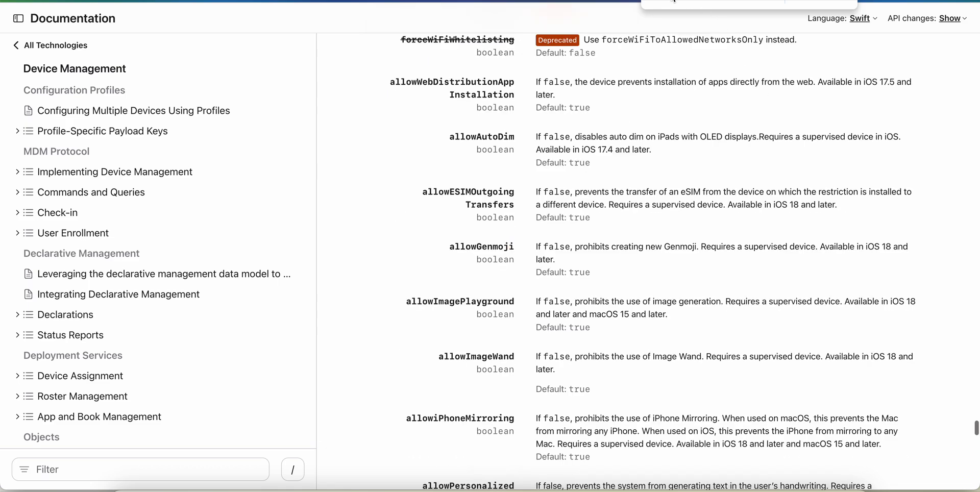
text(Genmoji)
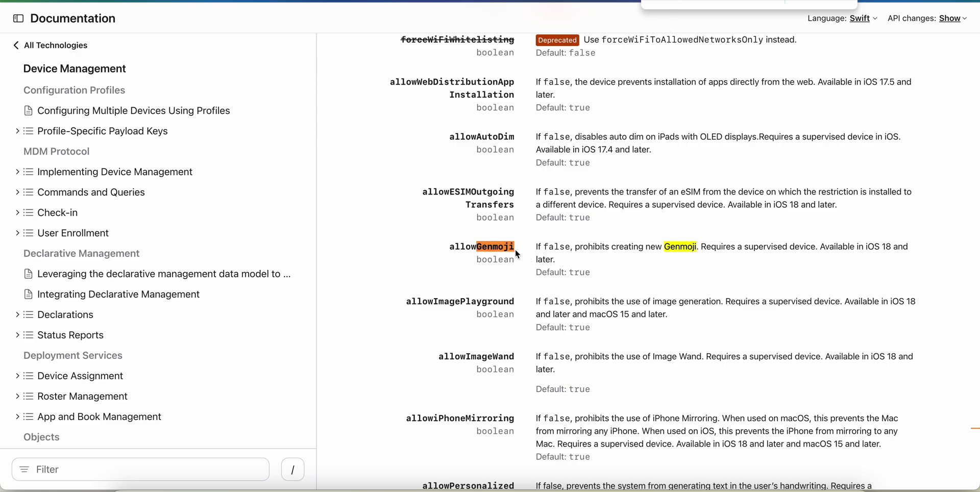
mouse_move(515, 249)
mouse_down()
mouse_move(450, 248)
mouse_move(519, 250)
mouse_up()
key(ctrl+c)
click(449, 248)
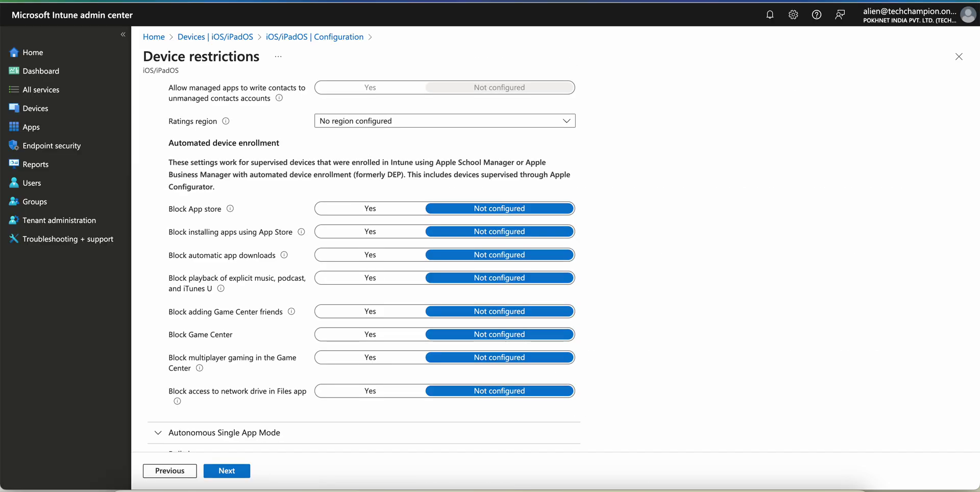
Close the unfinished device restrictions profile in Intune and start a new iOS/iPadOS policy with the Settings catalog profile type.
click(959, 57)
click(585, 42)
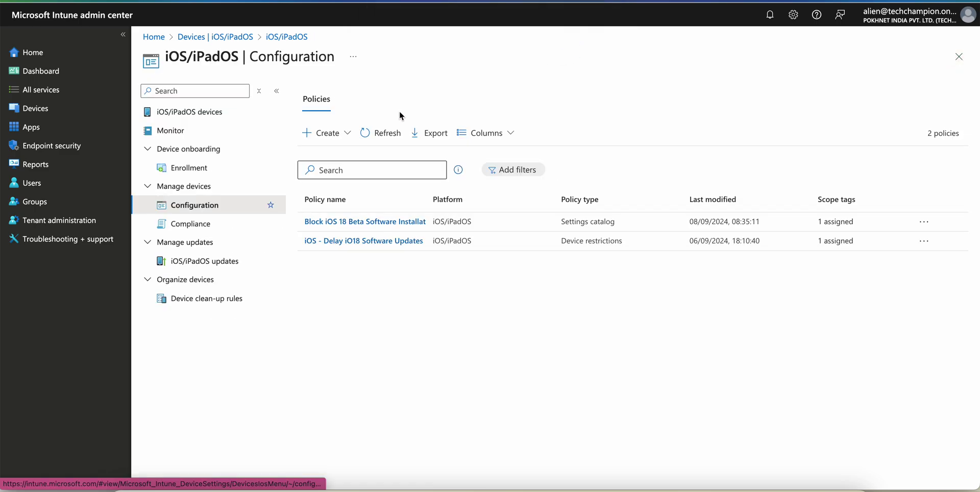
click(337, 133)
click(346, 156)
click(663, 128)
click(695, 149)
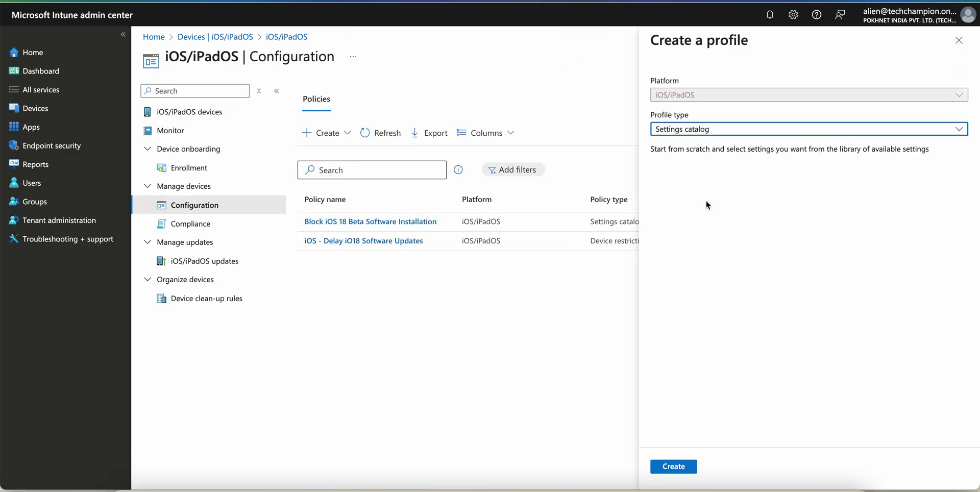
click(696, 467)
Name the settings catalog profile "Block AI Features on iOS Supervised Devices" and open the settings picker from its configuration settings.
click(383, 127)
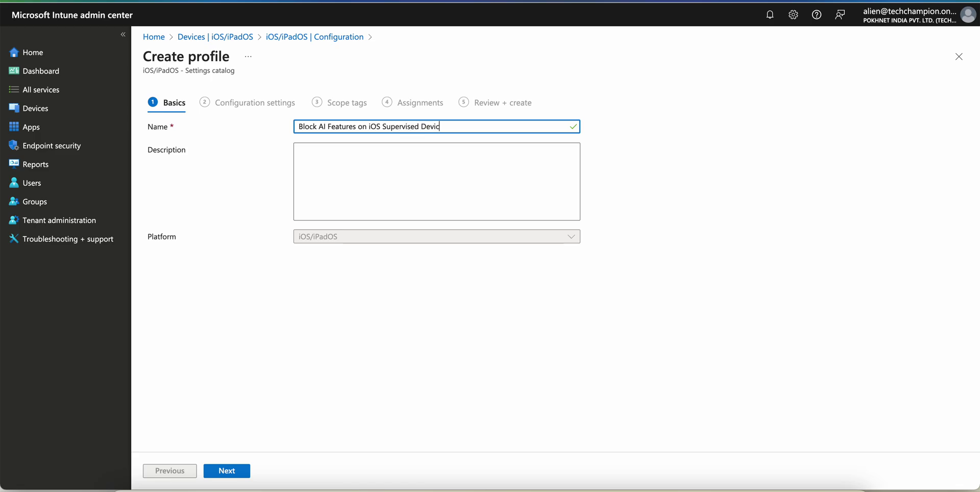
click(229, 471)
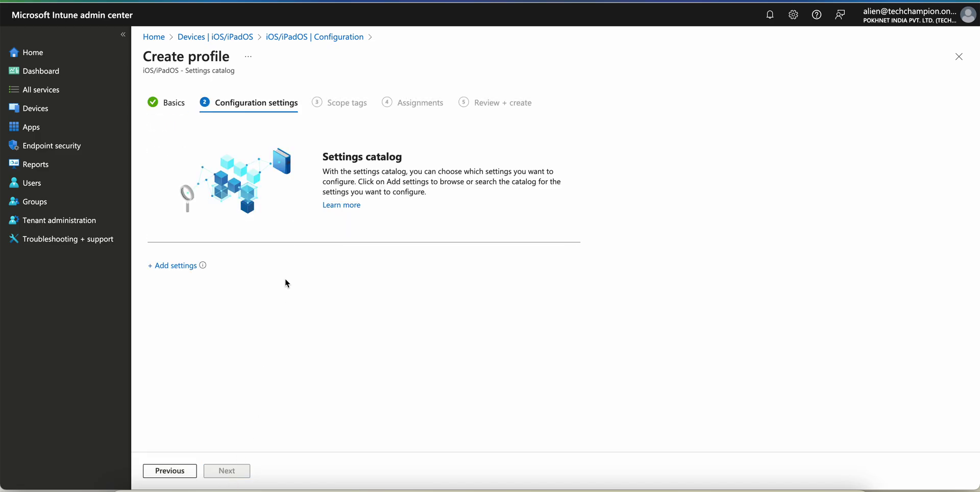
click(168, 265)
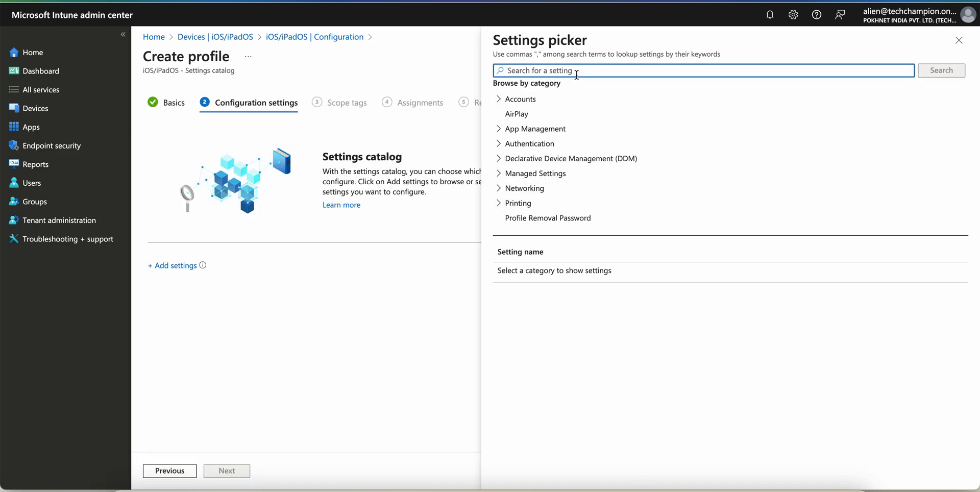
Search the settings catalog for the copied text "allowGenmoji boolean" and shorten the search term to "allowGenmoji".
key(ctrl+v)
key(Return)
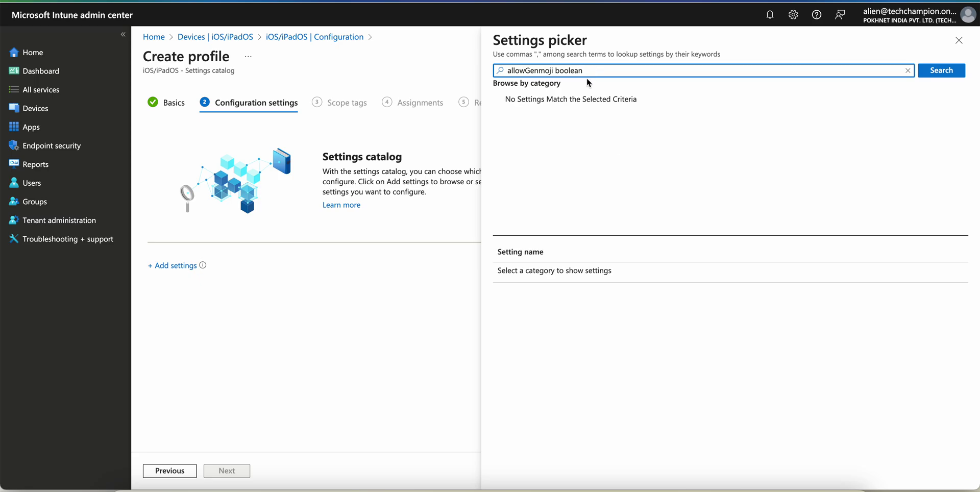
drag(557, 71, 667, 70)
key(BackSpace)
key(BackSpace)
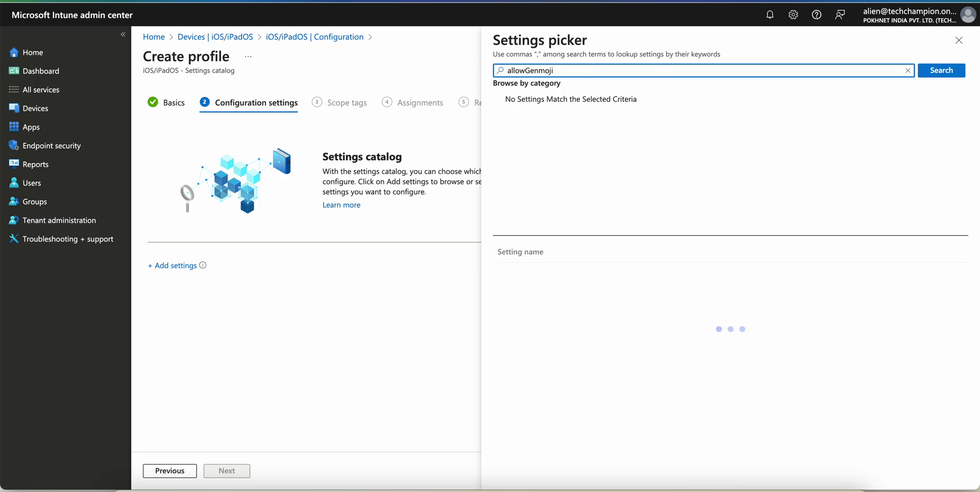
Search the settings catalog for "Genmoji" and clear the search term.
click(527, 73)
key(BackSpace)
key(BackSpace)
key(BackSpace)
key(BackSpace)
key(BackSpace)
key(Return)
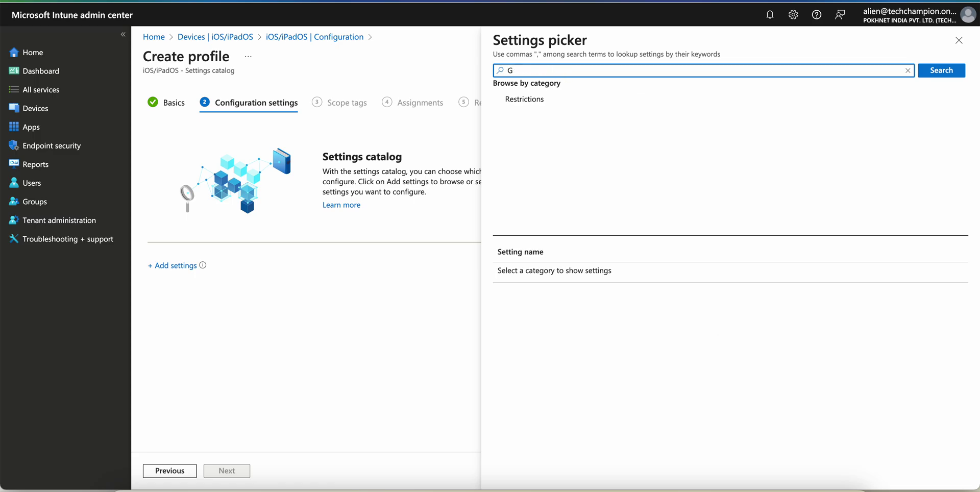
key(BackSpace)
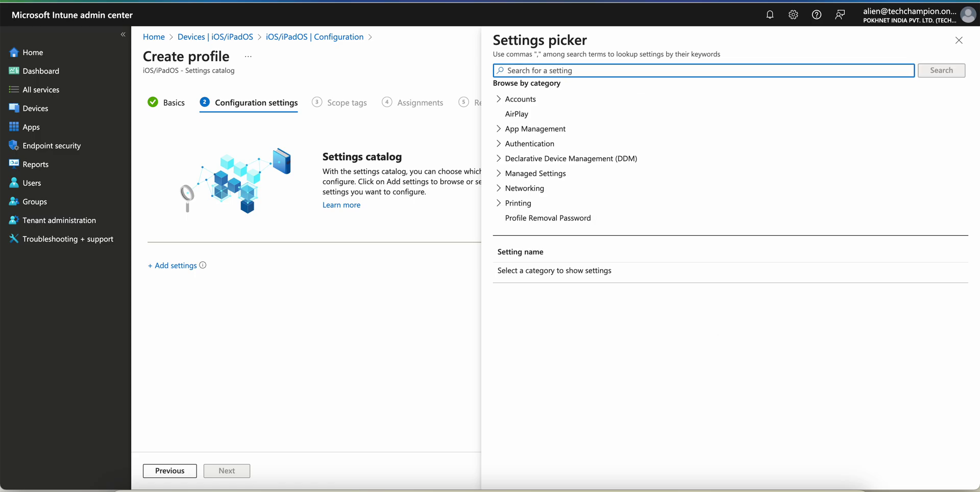
Browse the settings catalog categories, including Managed Settings and System Configuration, and show the settings in the Restrictions category.
click(510, 176)
scroll(647, 163, down, 5)
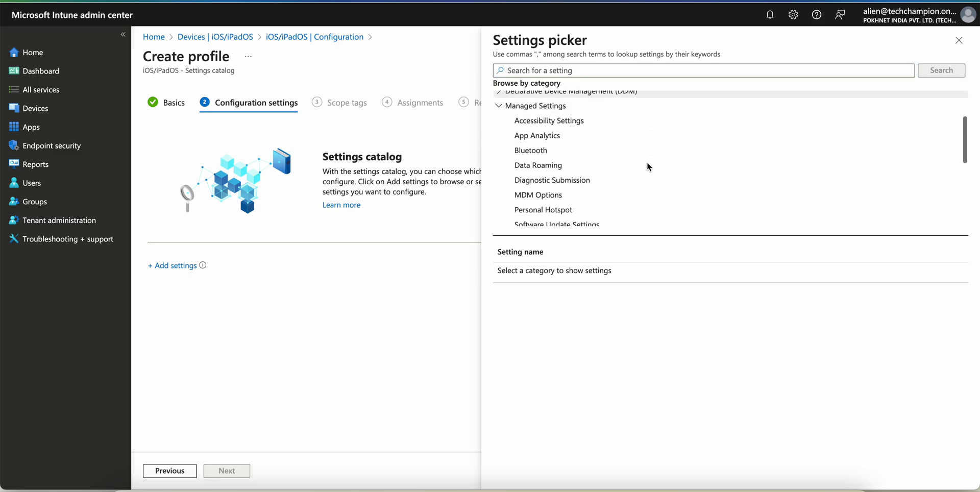
scroll(648, 163, down, 4)
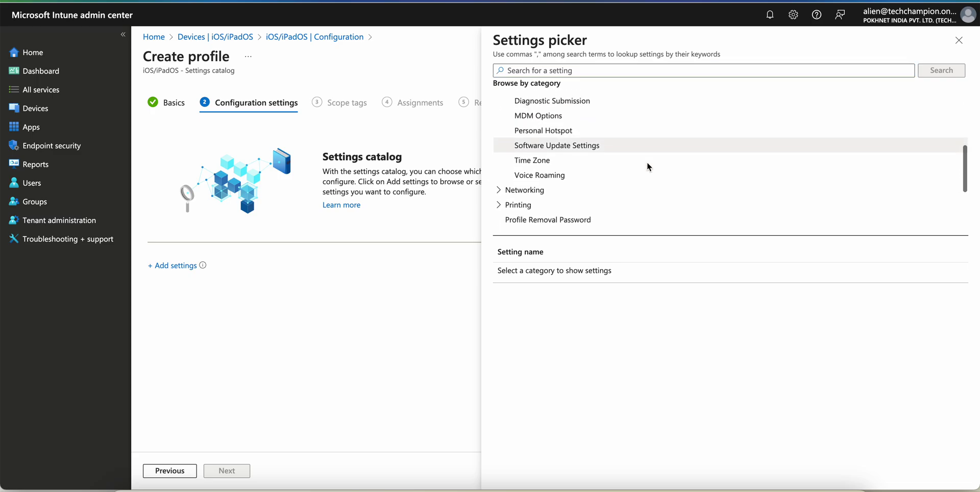
scroll(648, 163, down, 3)
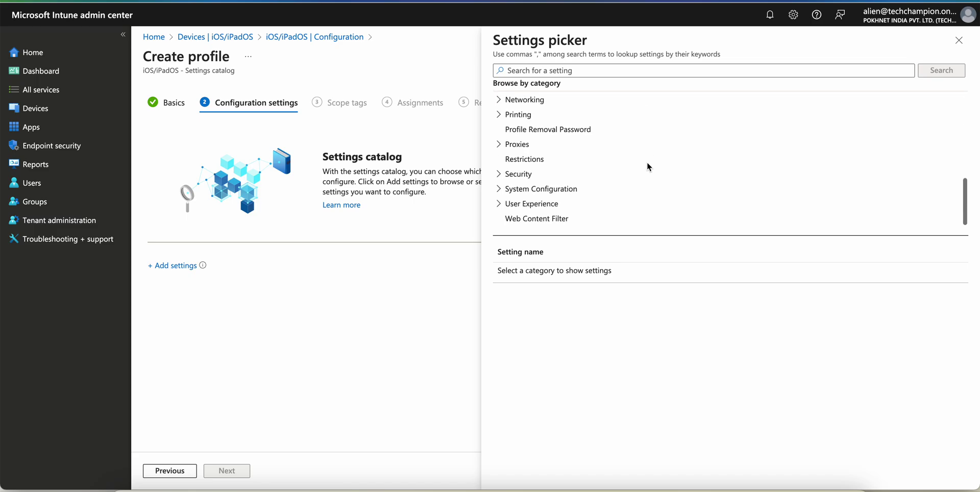
click(500, 189)
scroll(625, 169, down, 1)
click(509, 130)
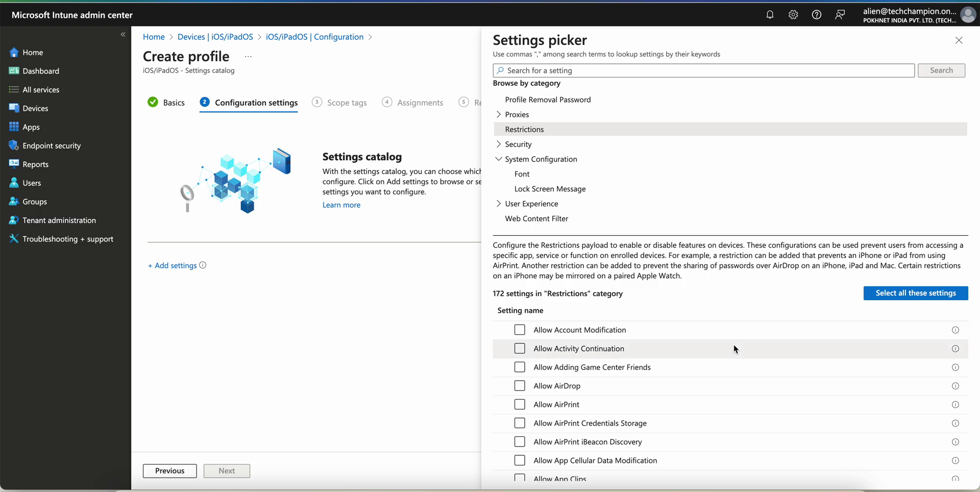
Add the allow Genmoji setting from the Restrictions category to the profile.
scroll(734, 344, down, 1)
scroll(733, 344, down, 4)
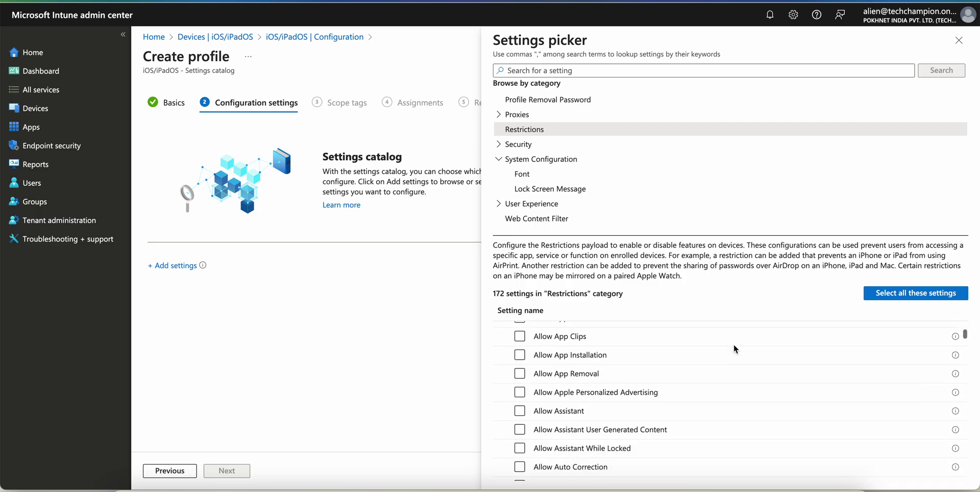
scroll(733, 344, down, 5)
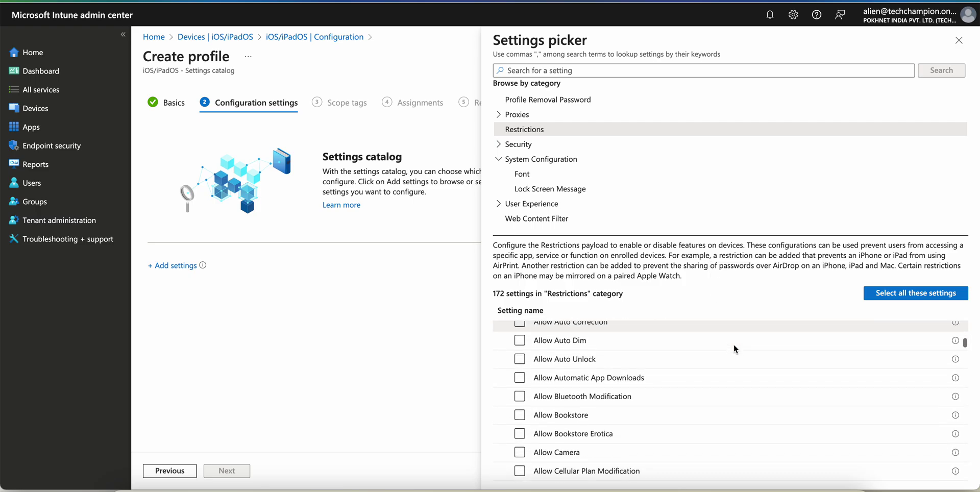
scroll(734, 349, down, 5)
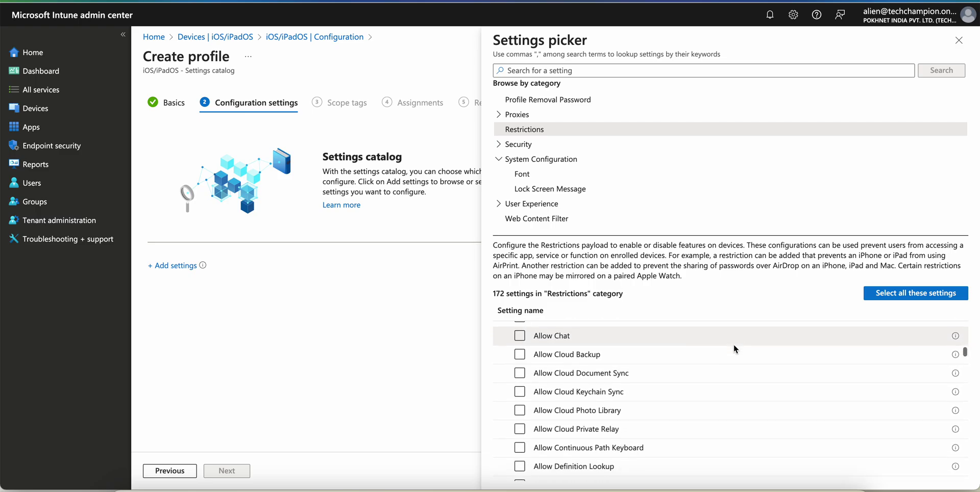
scroll(734, 349, up, 4)
scroll(733, 350, down, 6)
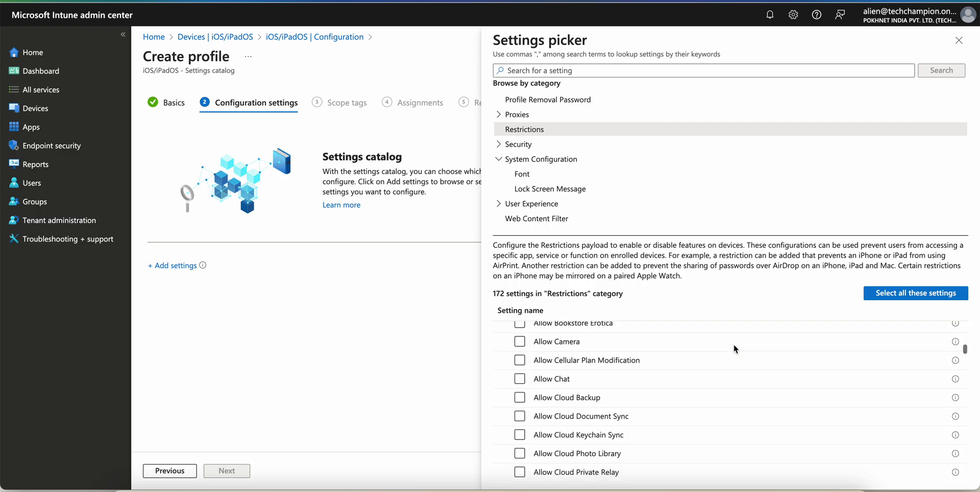
scroll(733, 344, down, 7)
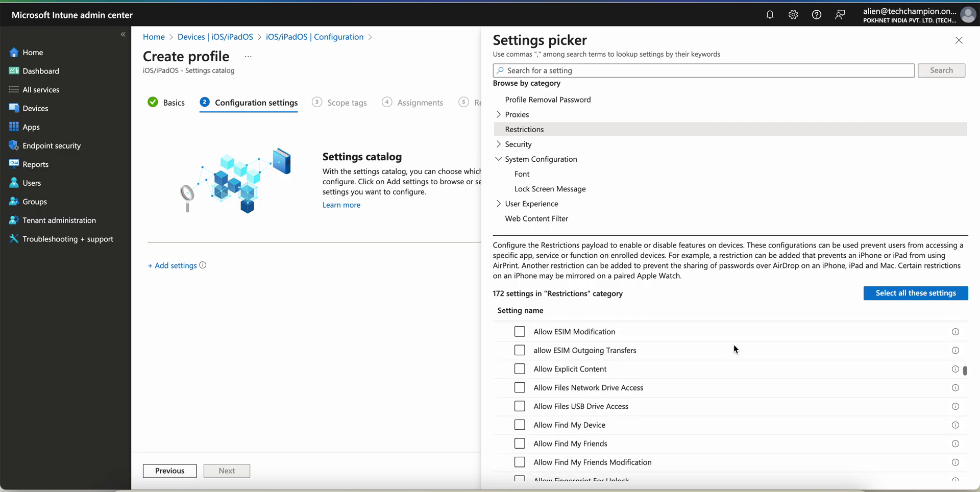
scroll(734, 350, down, 2)
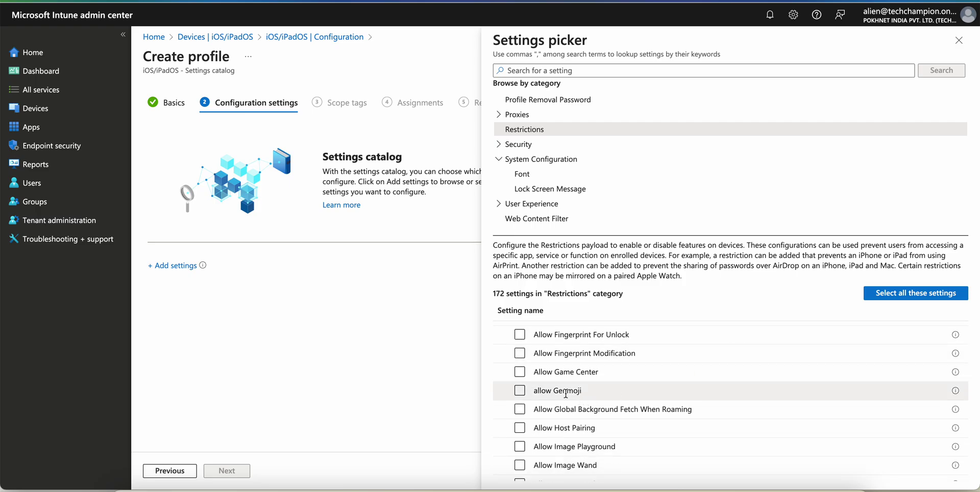
click(548, 392)
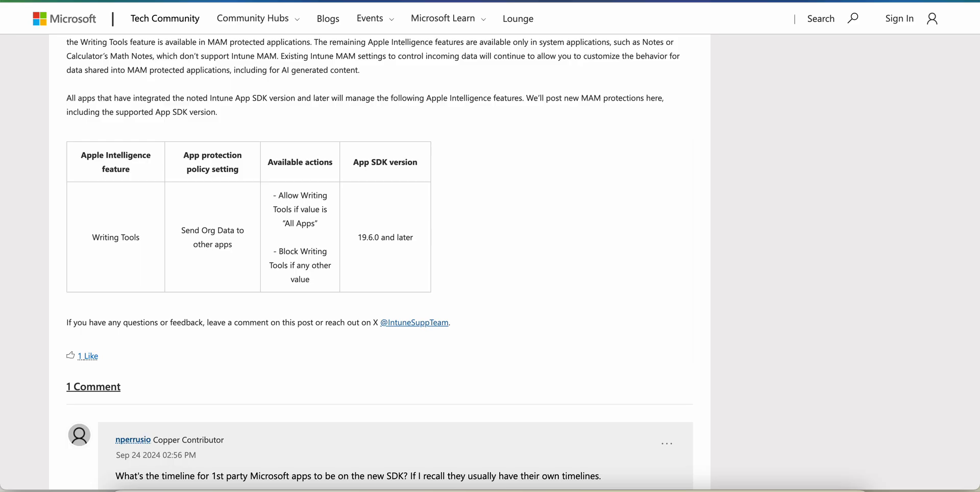
Add the Allow Image Playground and Allow Image Wand restrictions to the profile, leaving Allow In App Purchases unselected.
scroll(464, 169, up, 20)
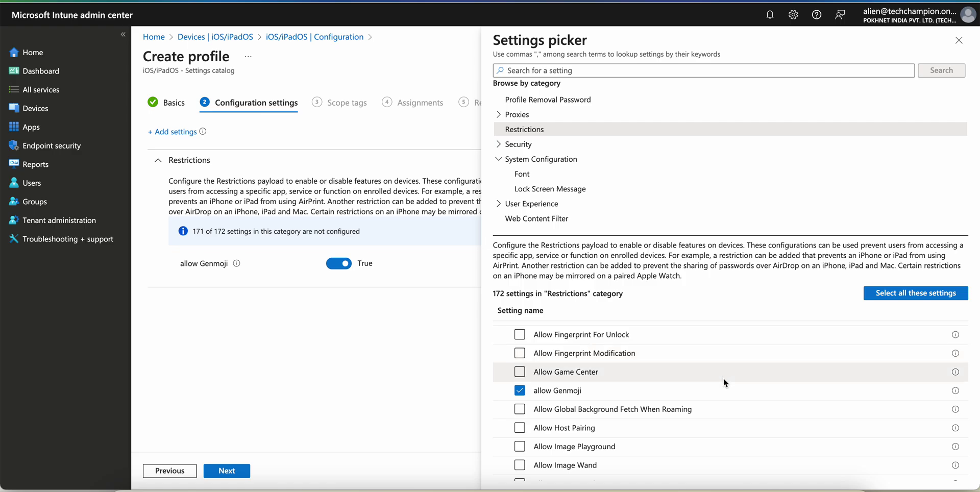
scroll(724, 382, down, 1)
click(521, 424)
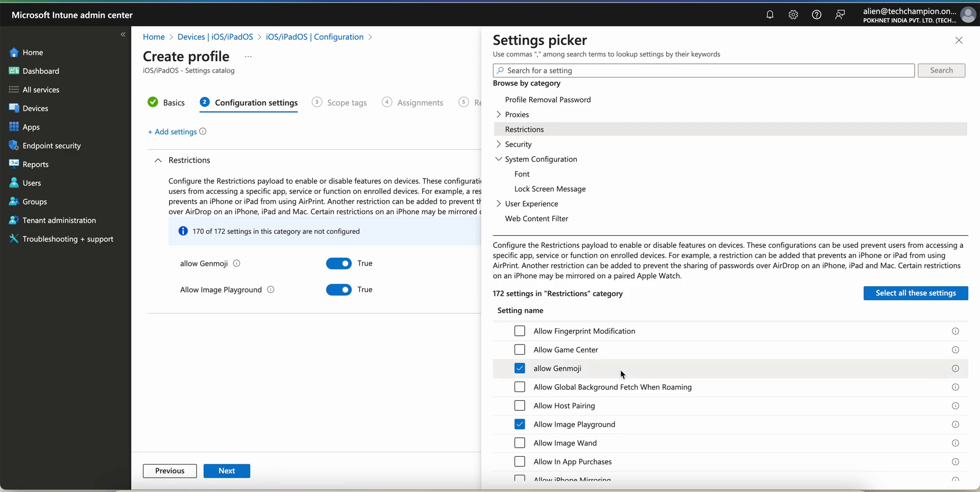
click(520, 443)
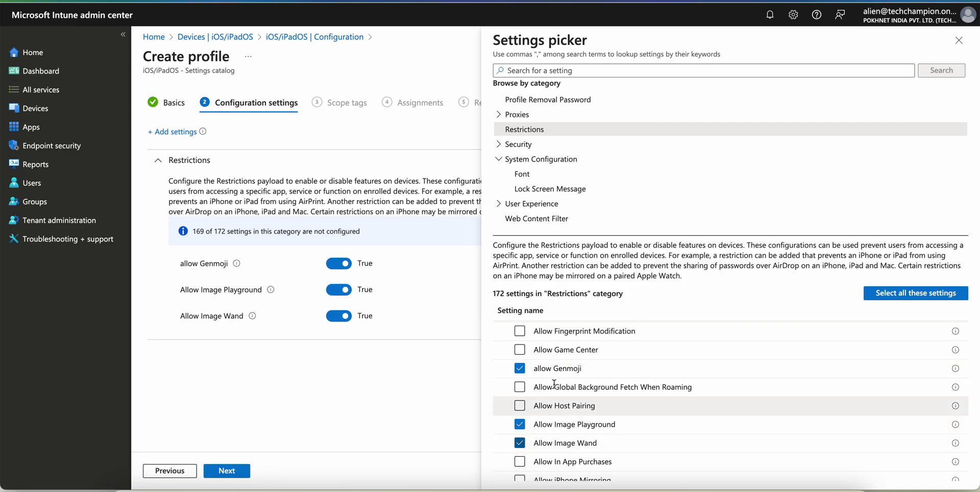
click(520, 462)
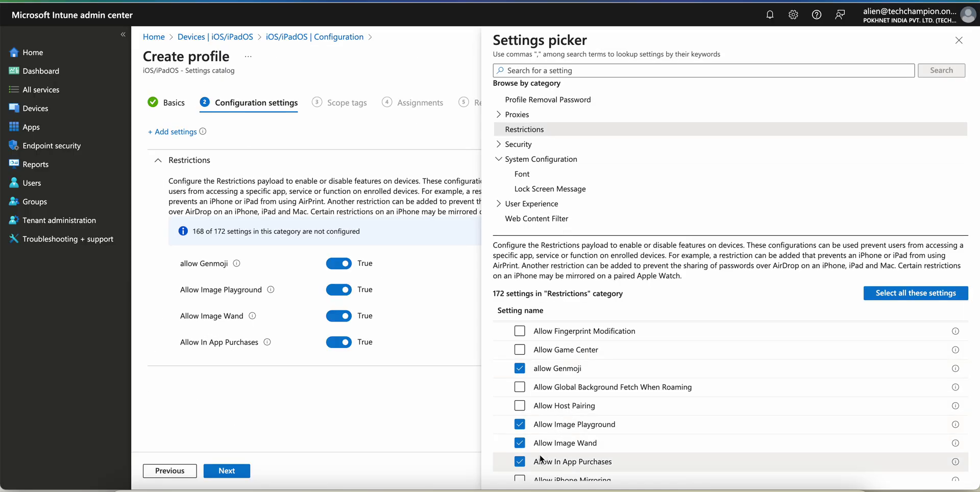
click(521, 462)
Compare the Restrictions settings with the Tech Community article's table of supported Apple Intelligence controls.
scroll(653, 381, down, 3)
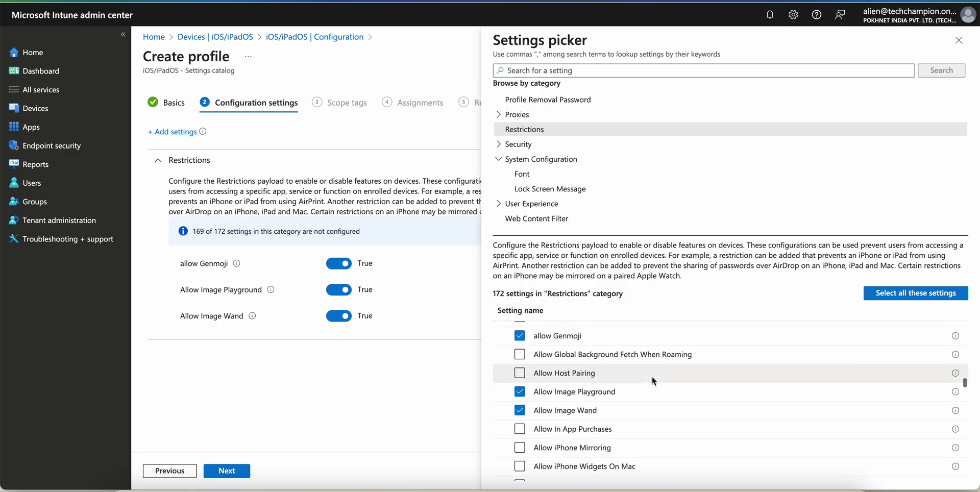
scroll(653, 380, down, 5)
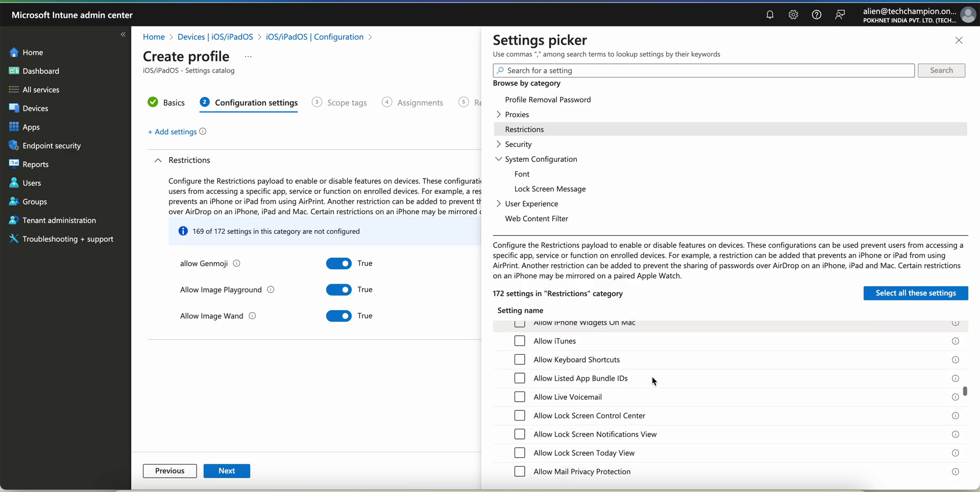
scroll(654, 381, up, 10)
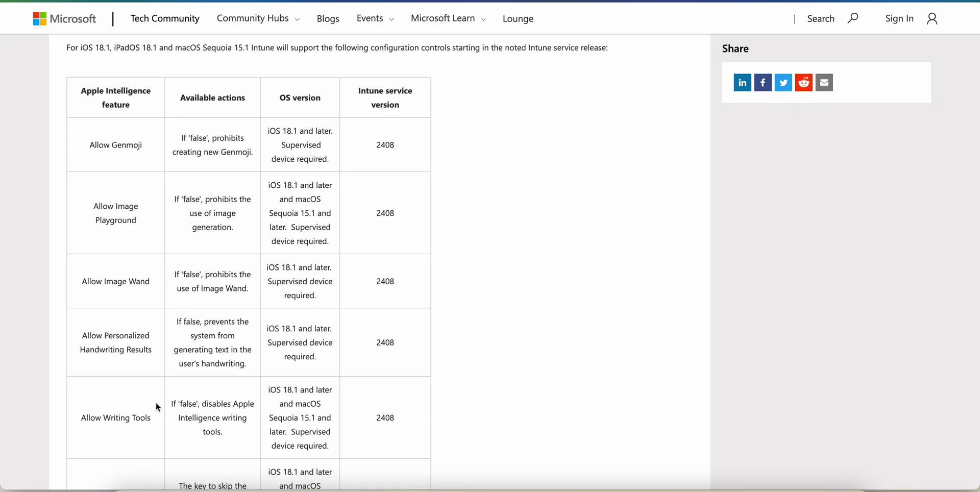
scroll(154, 404, down, 1)
scroll(135, 399, down, 2)
scroll(137, 403, down, 2)
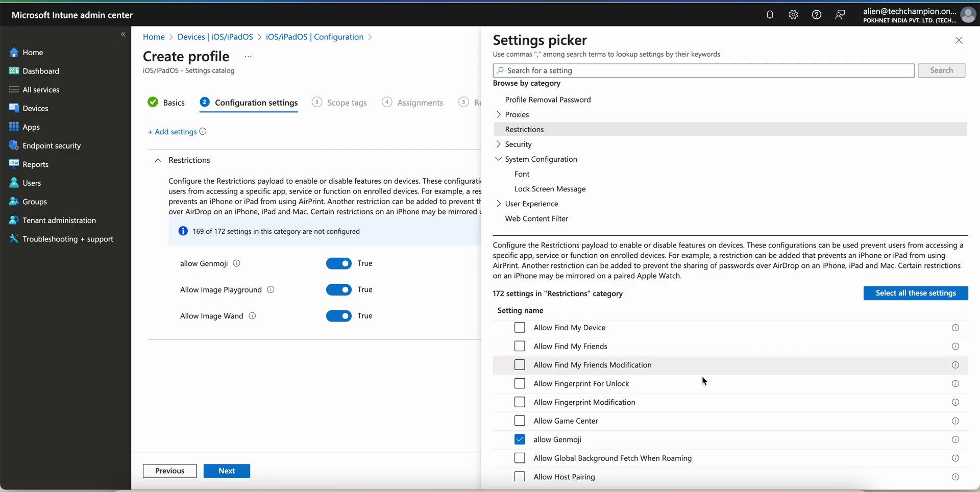
scroll(703, 381, down, 2)
scroll(702, 387, down, 3)
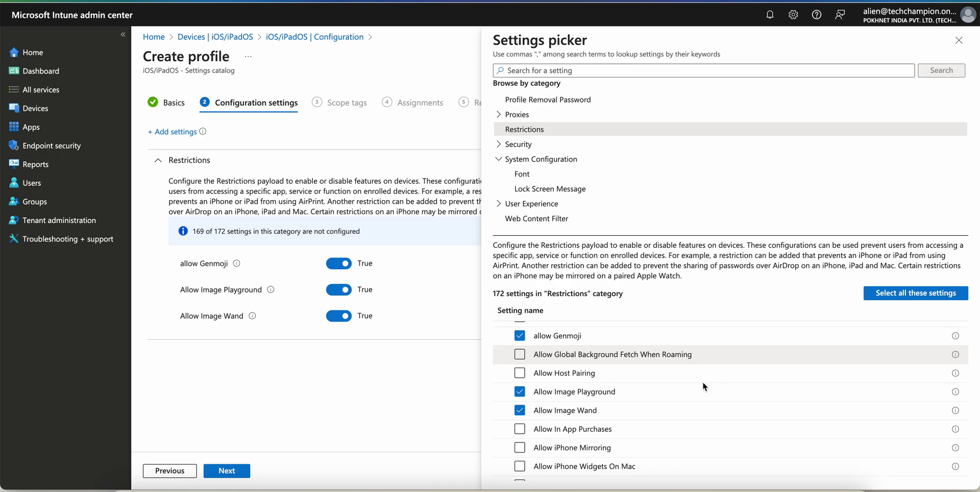
Find the Allow Writing Tools setting in the Restrictions category and add it to the profile.
scroll(703, 383, down, 2)
scroll(704, 386, down, 5)
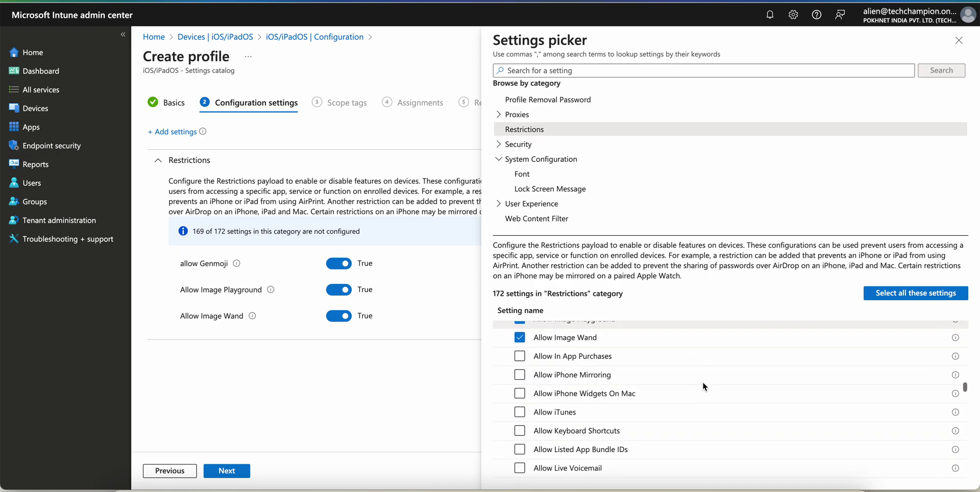
scroll(704, 387, down, 4)
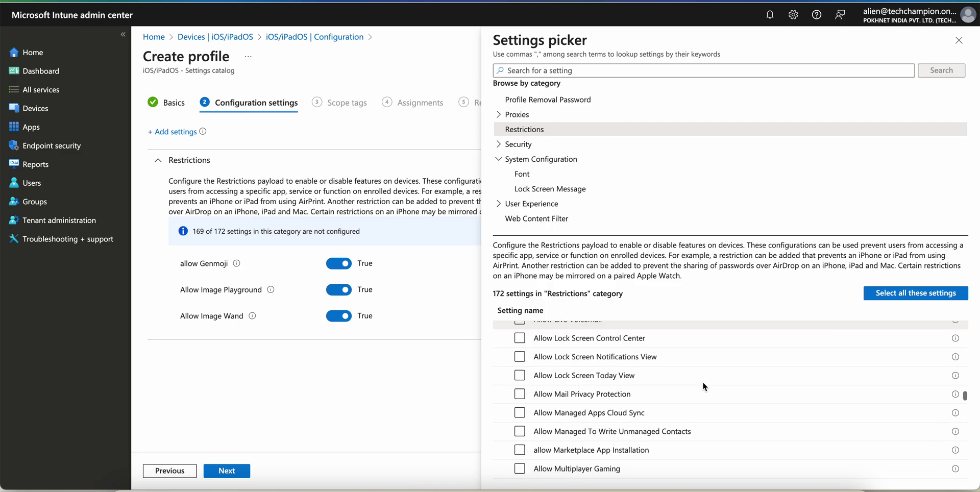
scroll(703, 387, down, 5)
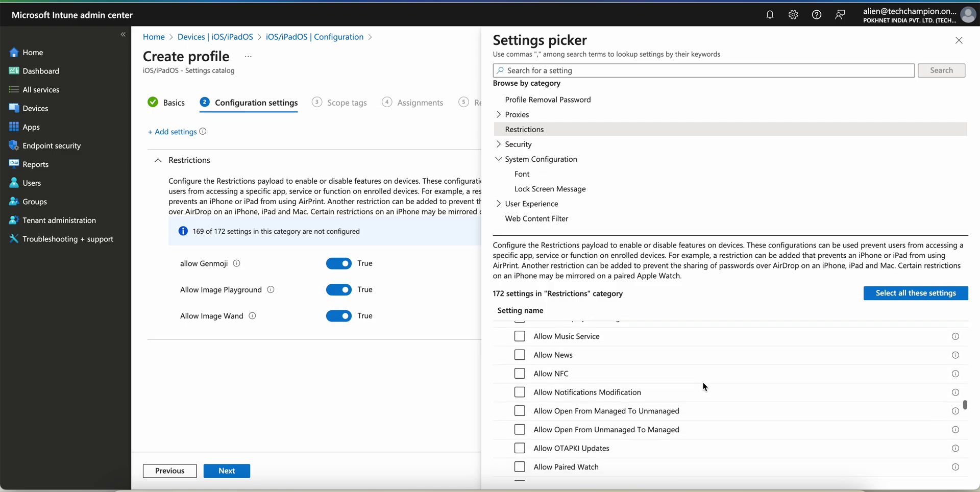
scroll(703, 386, down, 5)
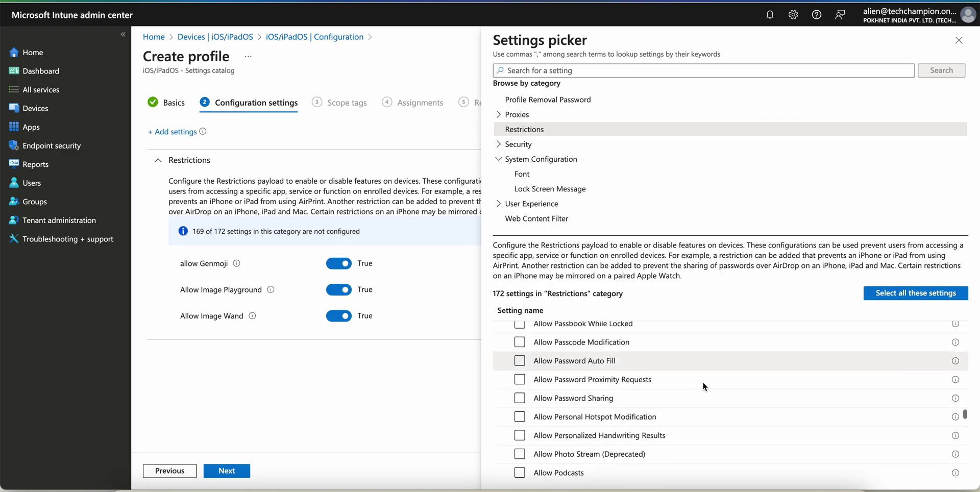
scroll(704, 387, down, 5)
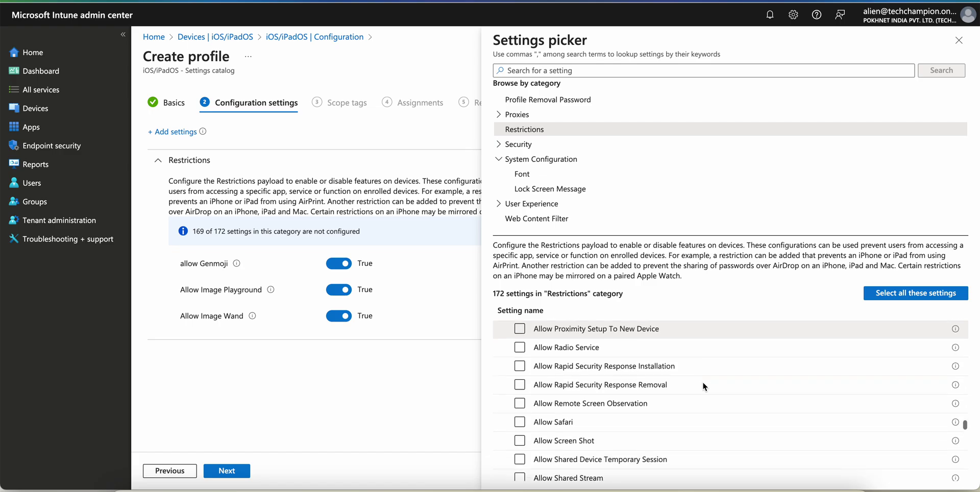
scroll(703, 384, down, 3)
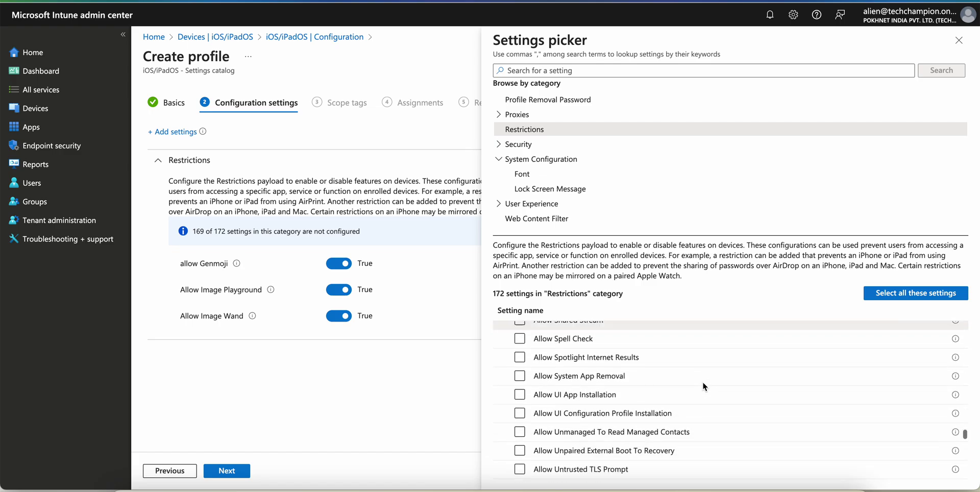
scroll(704, 387, down, 4)
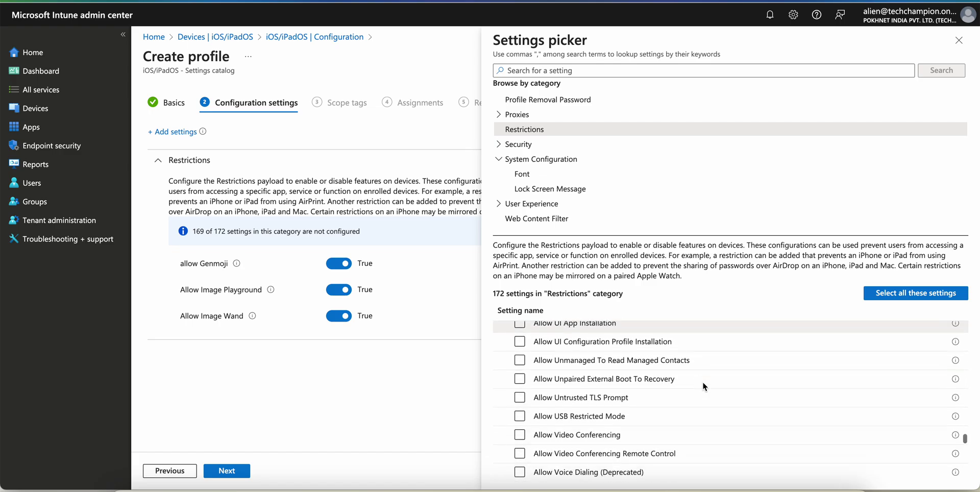
scroll(703, 386, down, 2)
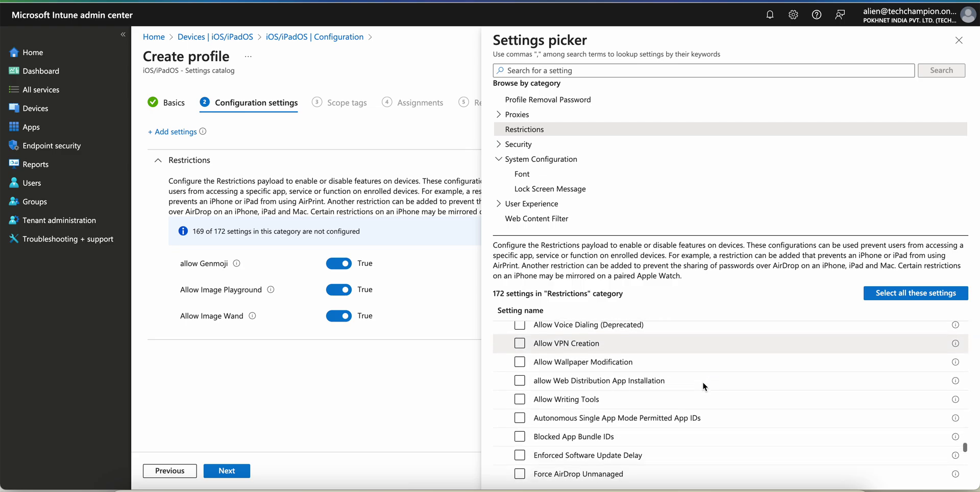
click(520, 387)
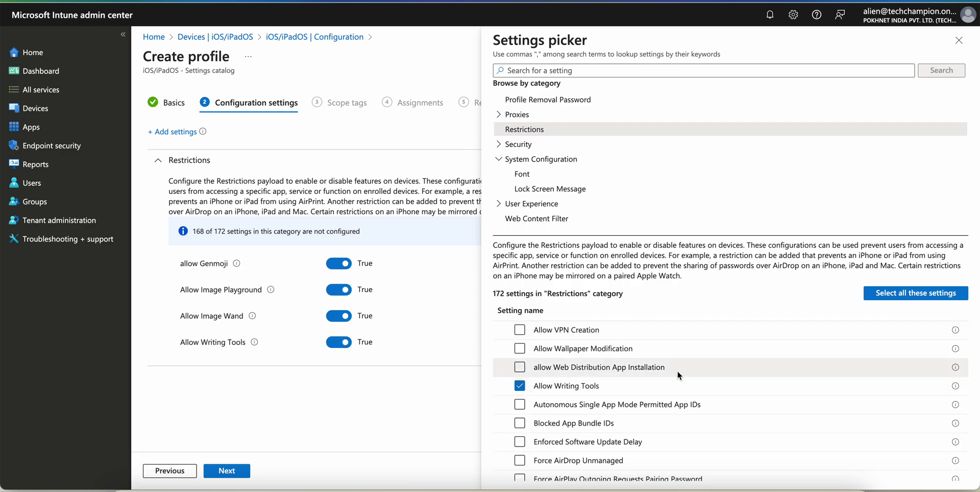
Check the article's Math Notes Mode entry against the remaining Restrictions settings and close the settings picker.
scroll(732, 372, down, 2)
scroll(733, 373, down, 5)
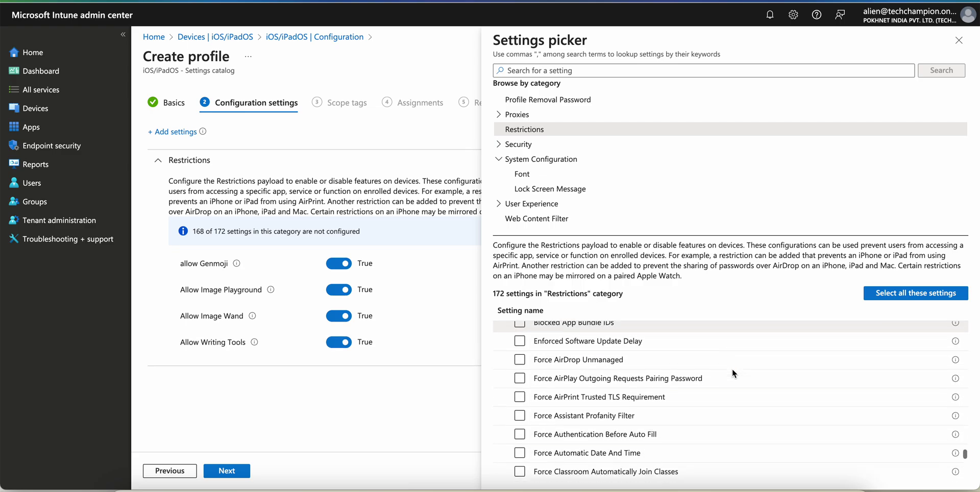
scroll(733, 369, down, 2)
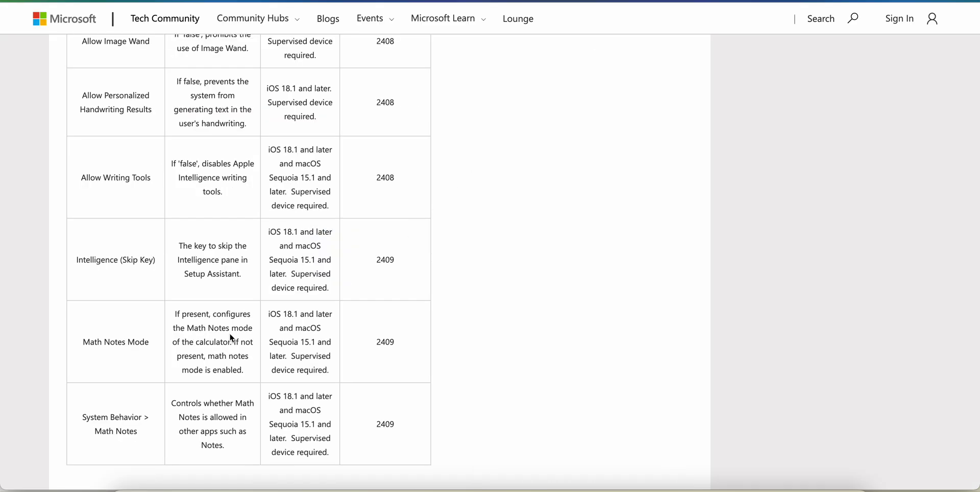
scroll(232, 338, down, 1)
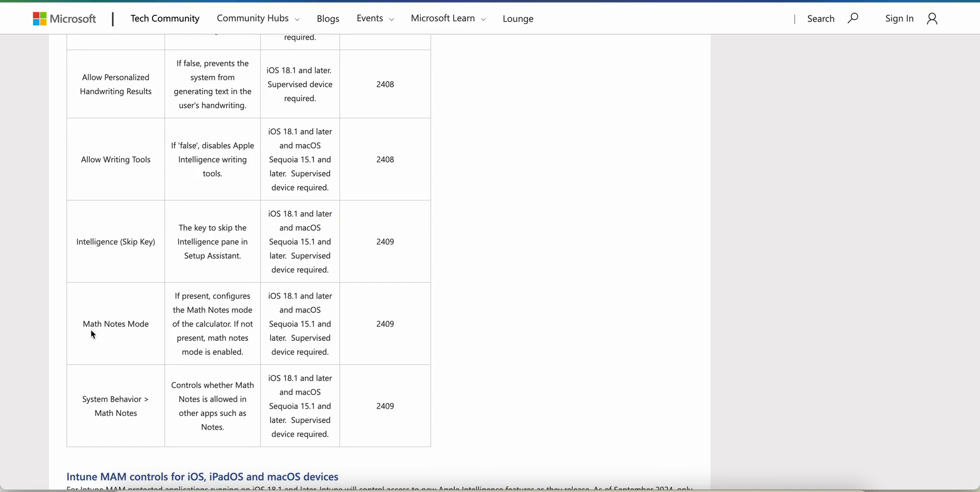
drag(92, 332, 171, 317)
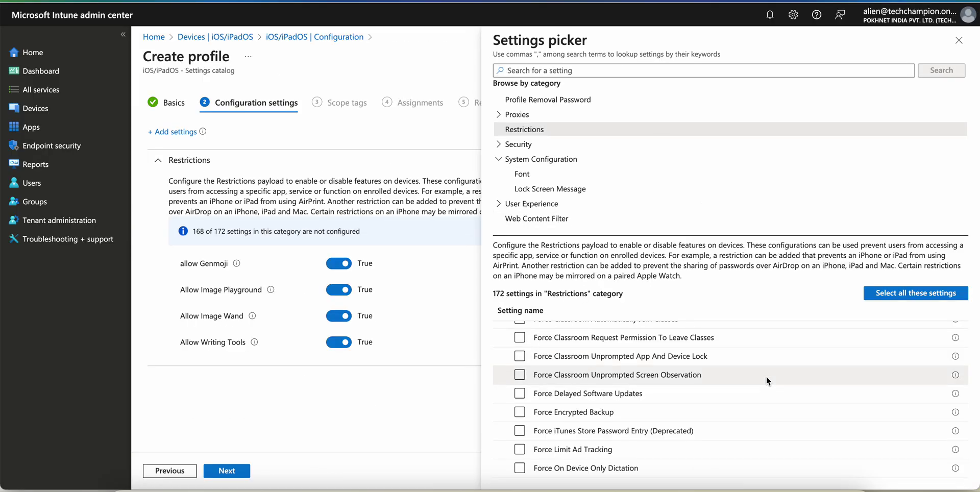
scroll(767, 381, down, 5)
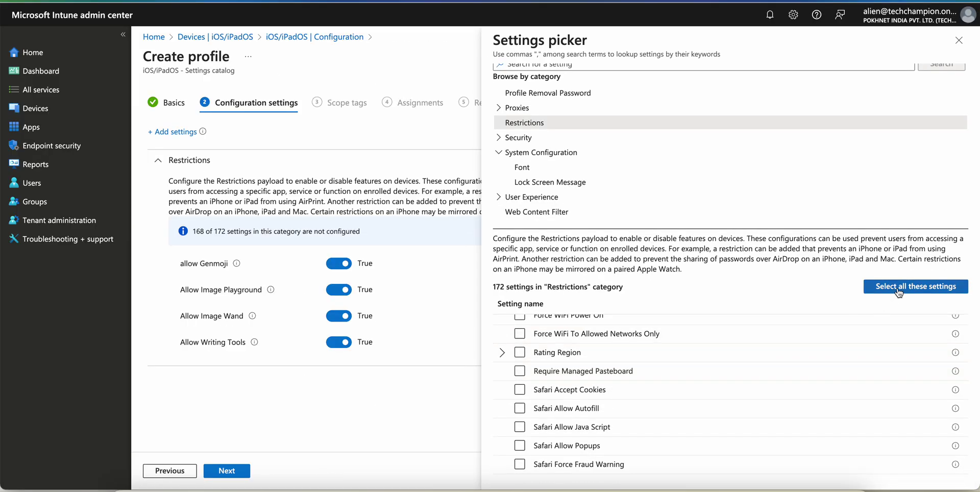
click(959, 40)
Set allow Genmoji, Allow Image Playground and Allow Image Wand to False.
mouse_move(242, 268)
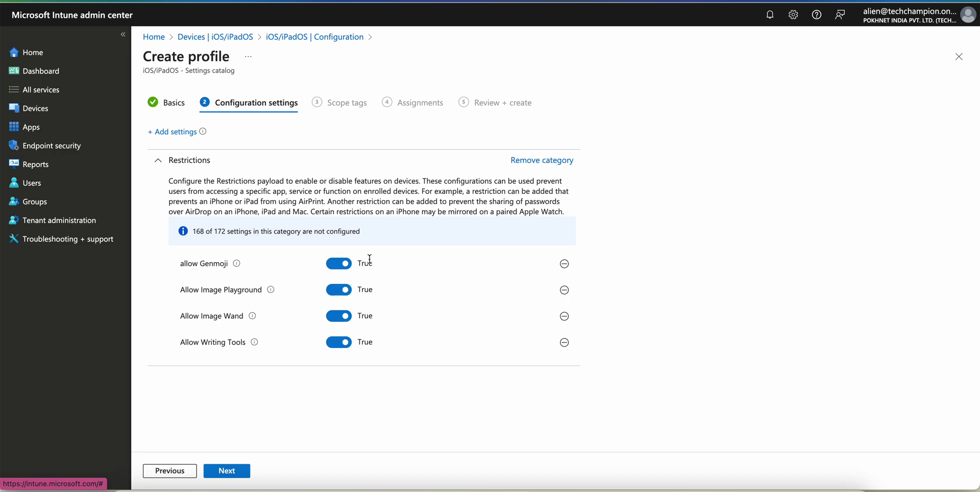
click(338, 265)
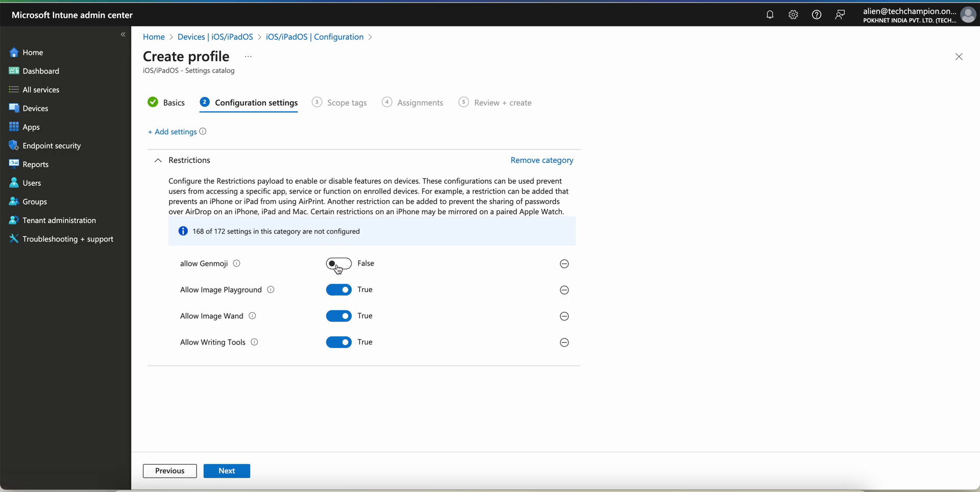
click(337, 291)
click(338, 316)
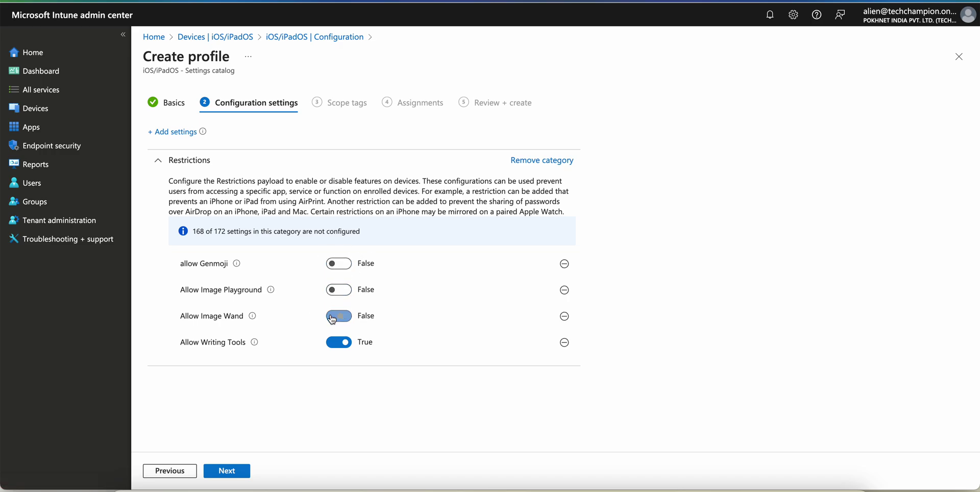
Switch Allow Image Wand, Allow Image Playground and allow Genmoji back to True and continue to the scope tags.
click(343, 317)
click(345, 292)
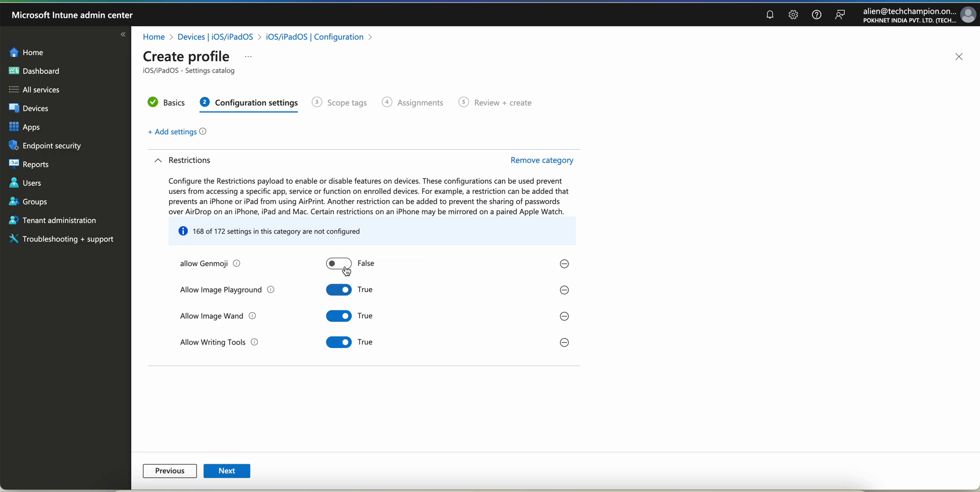
click(345, 263)
click(241, 475)
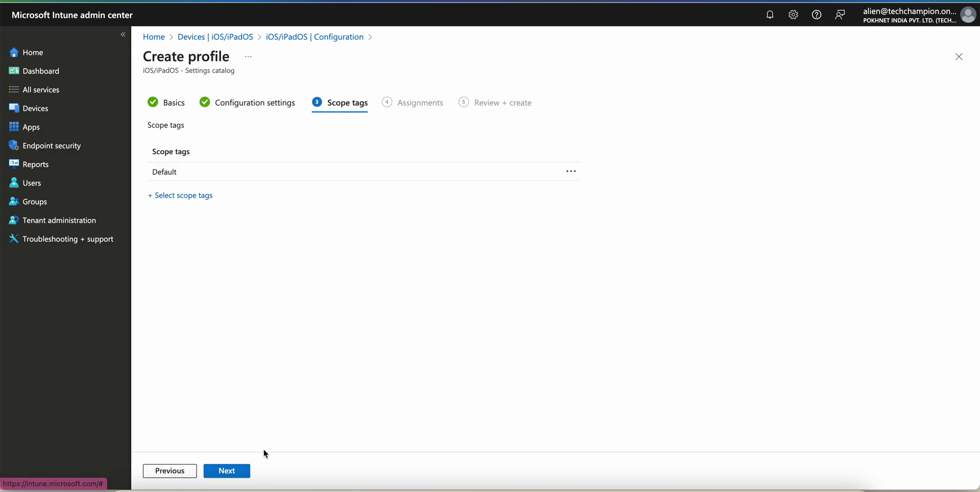
Assign the profile to all devices and create it.
click(244, 469)
click(321, 145)
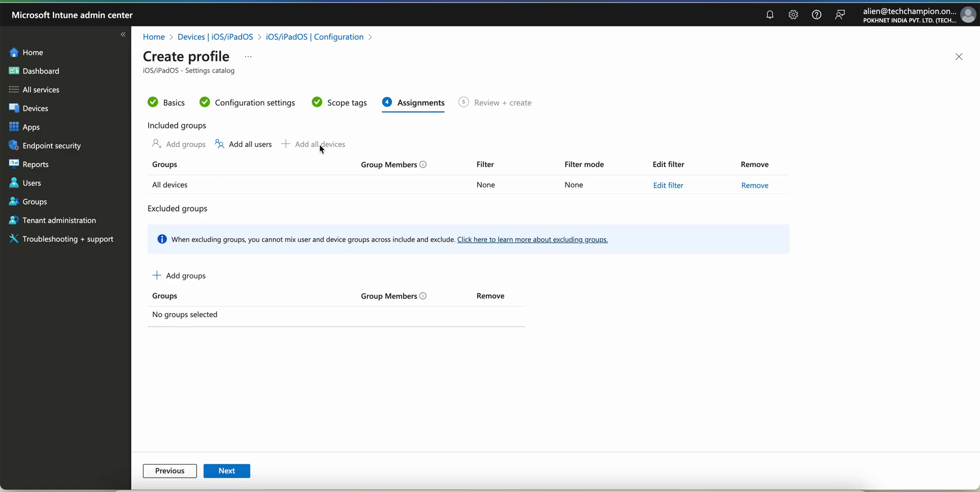
click(249, 470)
click(239, 470)
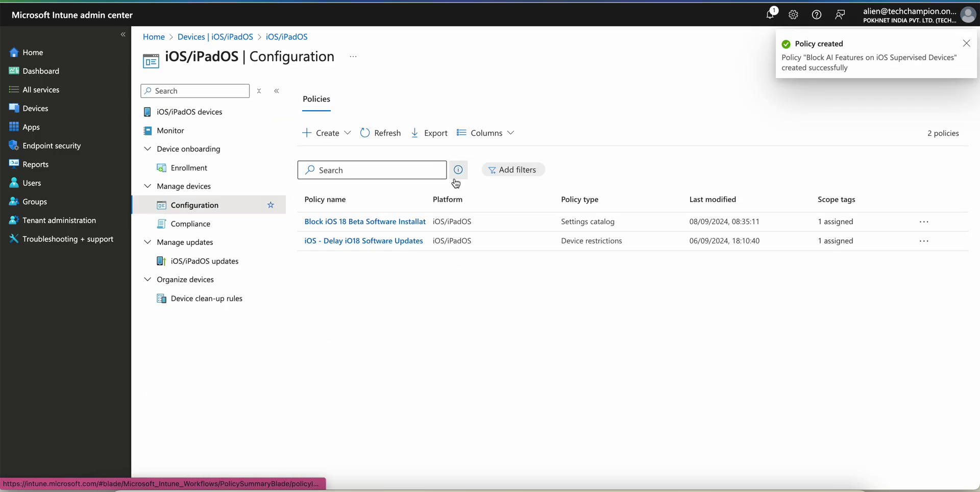
Refresh the policy list and open the Block AI Features on iOS Supervised Devices policy to review its Restrictions values.
click(386, 135)
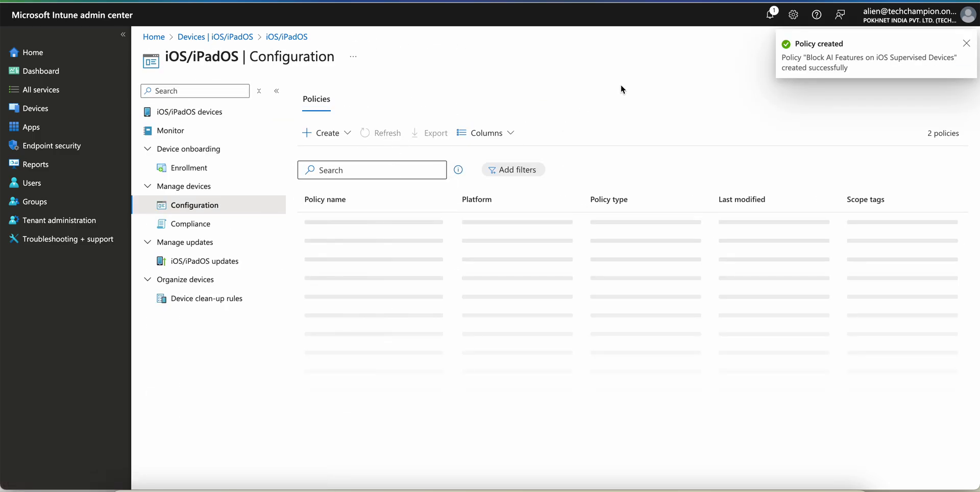
click(391, 133)
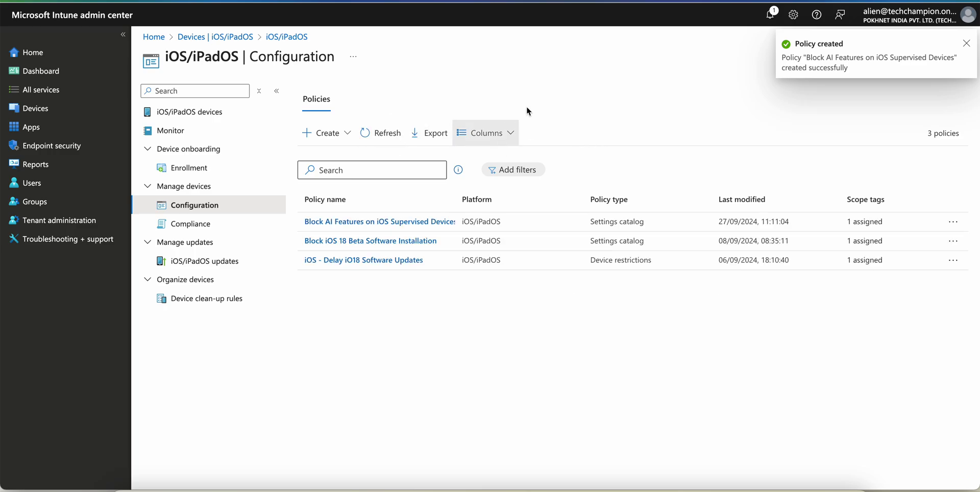
click(391, 135)
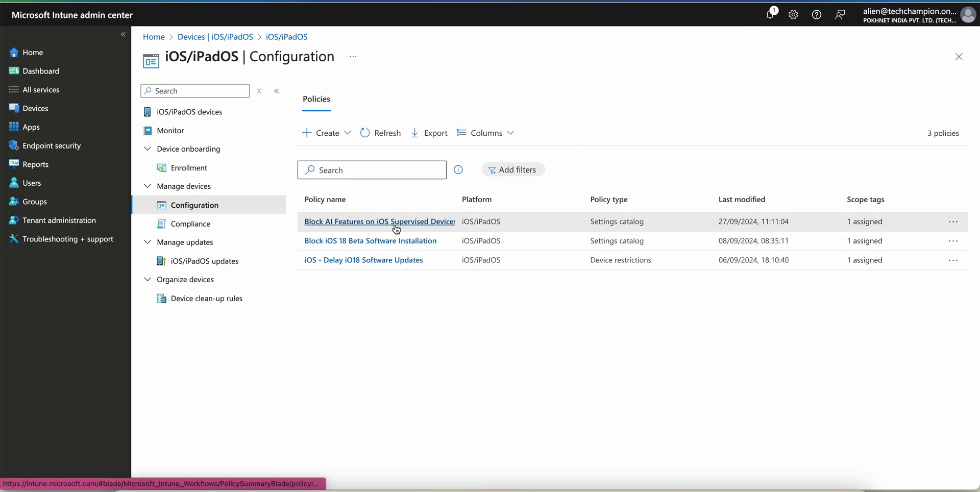
click(396, 223)
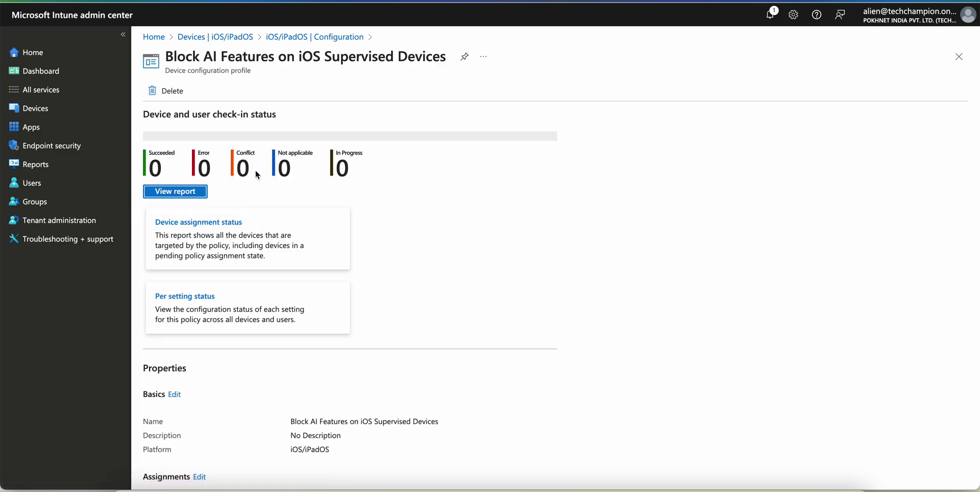
scroll(300, 350, down, 5)
click(196, 466)
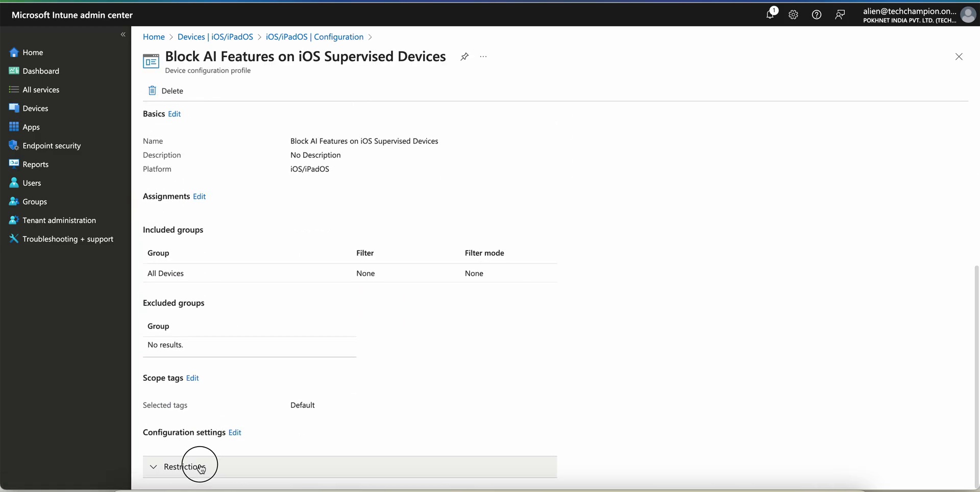
scroll(388, 306, down, 4)
drag(342, 317, 315, 317)
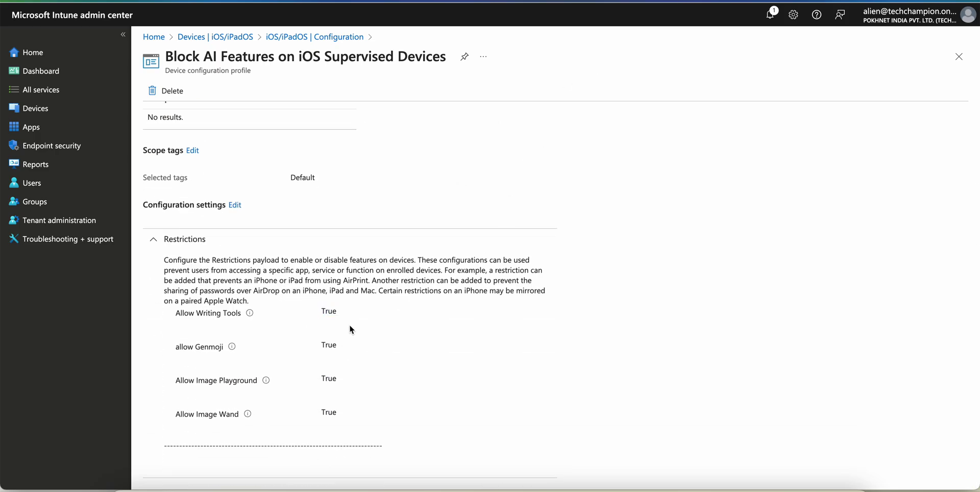
Edit the policy's configuration settings, setting Allow Writing Tools, Allow Image Wand, Allow Image Playground and allow Genmoji to False.
click(236, 206)
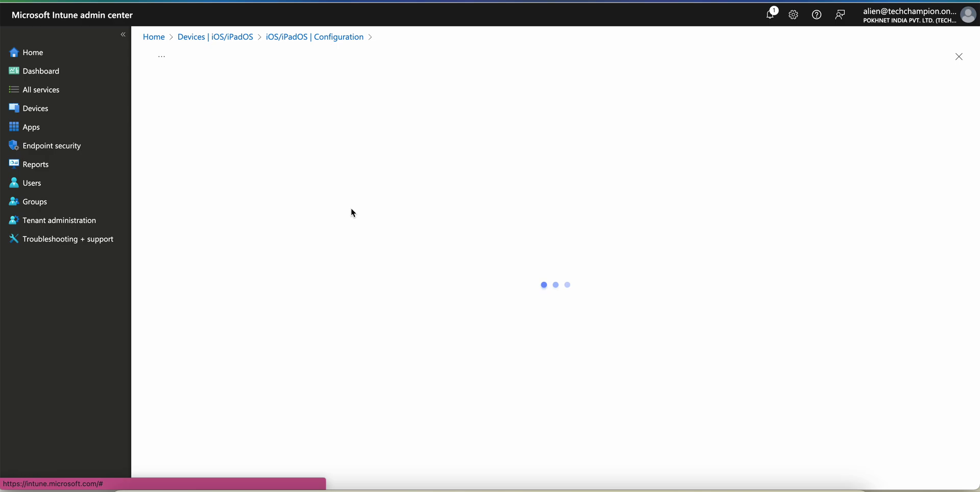
click(158, 164)
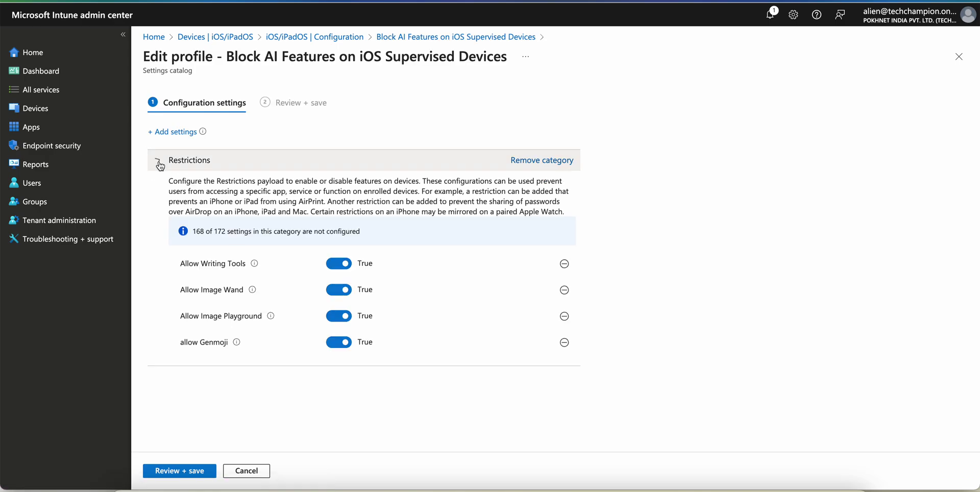
click(336, 265)
click(337, 291)
click(337, 319)
click(337, 344)
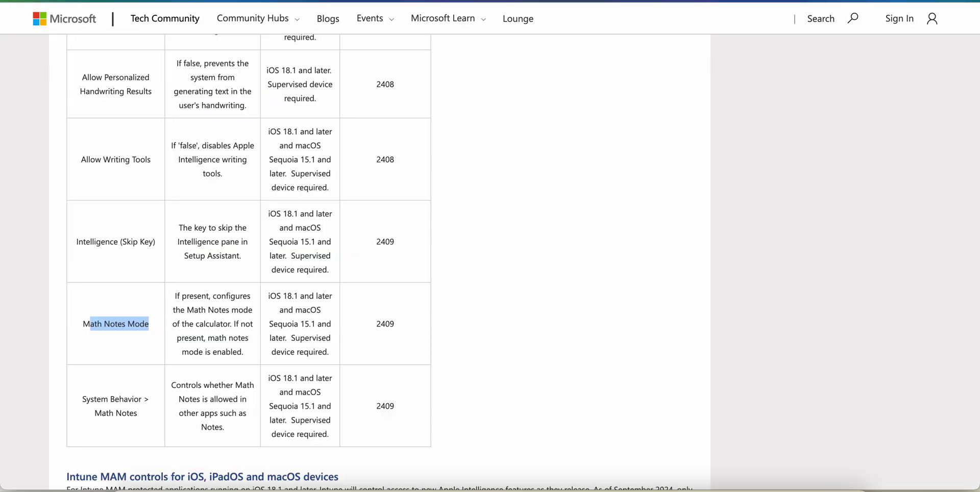
Switch to the Tech Community article and review the Apple Intelligence feature table, from Allow Genmoji to the Math Notes entries.
scroll(536, 222, up, 6)
click(112, 186)
double_click(112, 187)
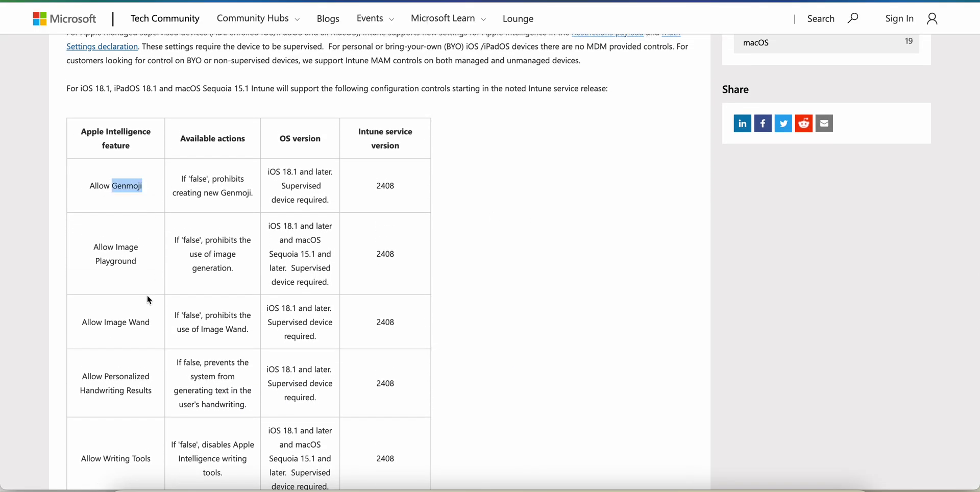
scroll(146, 298, down, 1)
scroll(145, 300, down, 1)
drag(92, 302, 149, 317)
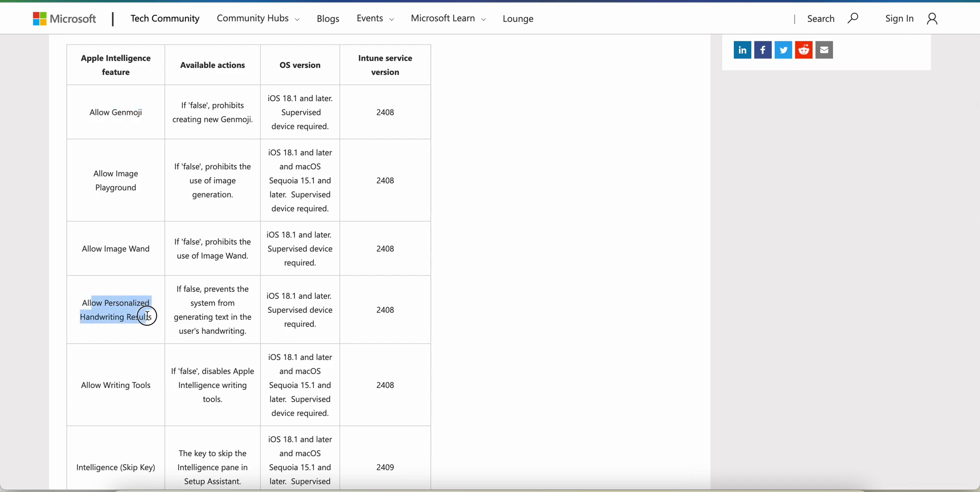
scroll(181, 325, down, 2)
scroll(138, 367, down, 1)
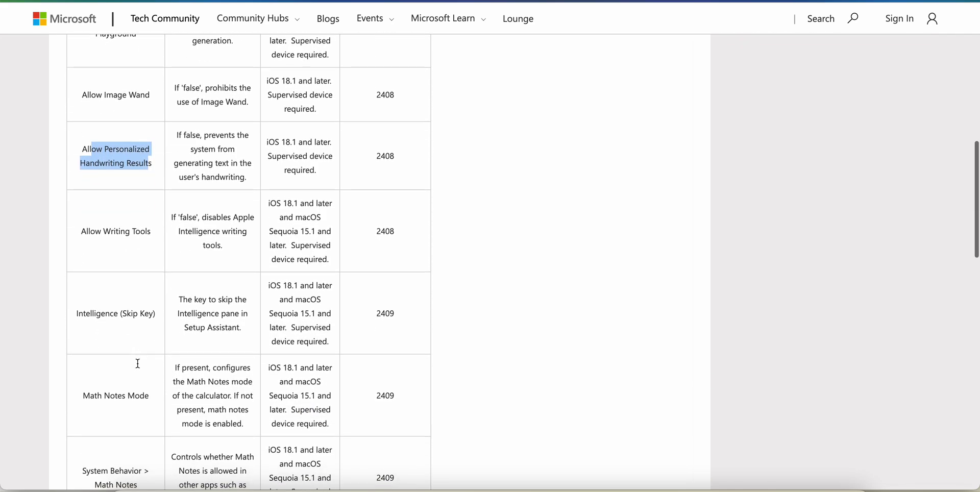
scroll(136, 364, down, 1)
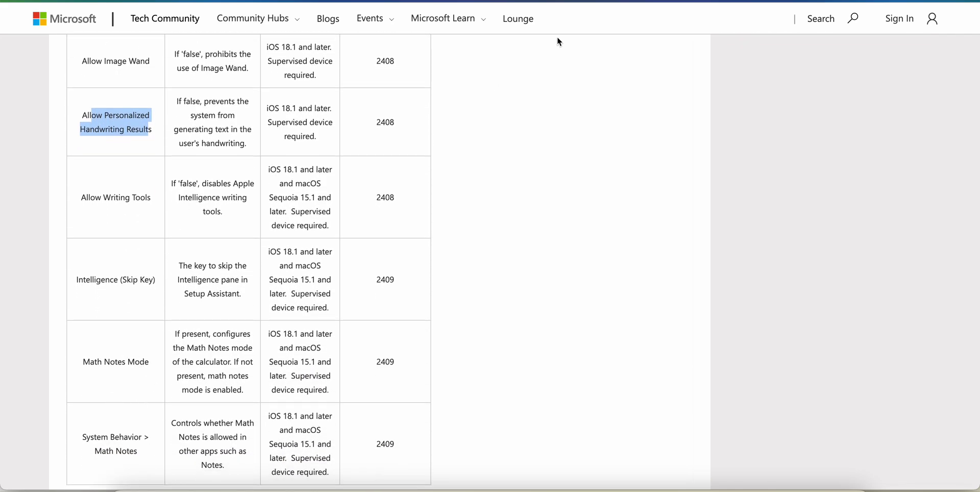
click(245, 305)
drag(188, 186, 246, 213)
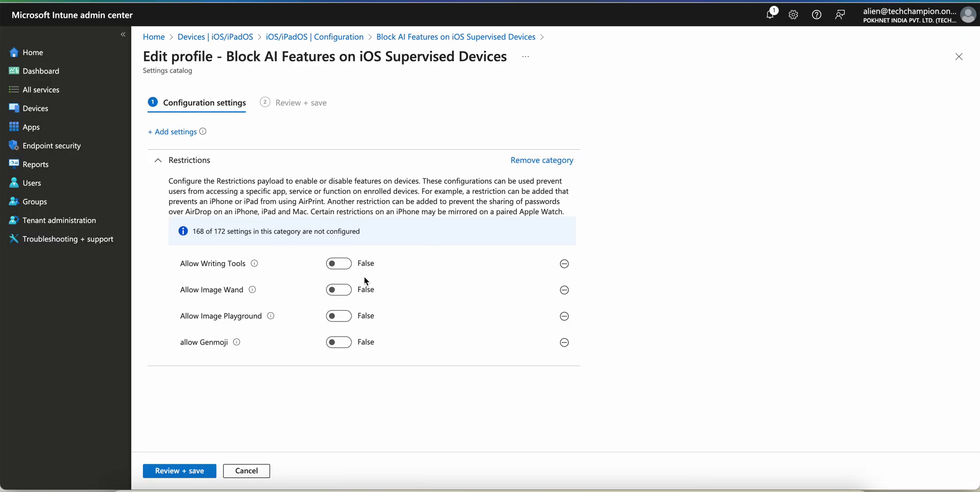
Save the edited profile and check the Restrictions values in its properties.
click(199, 473)
click(181, 471)
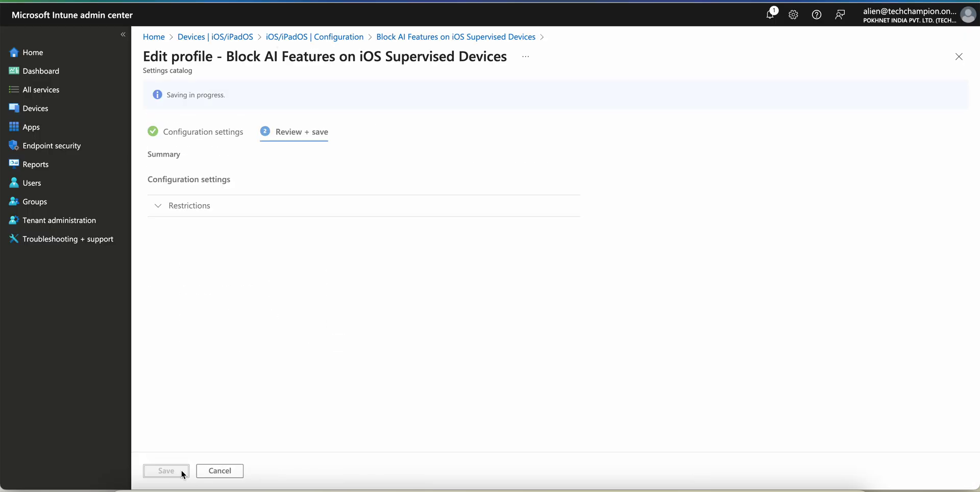
scroll(252, 446, down, 5)
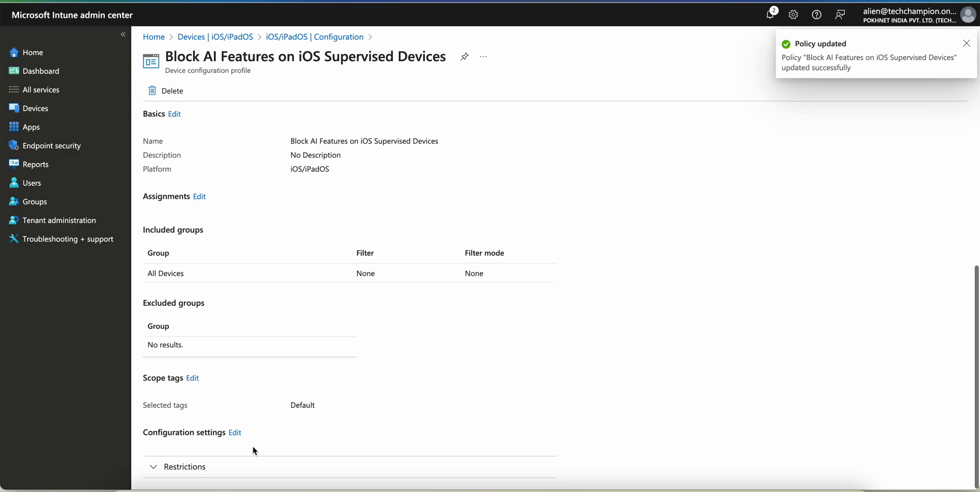
click(212, 465)
scroll(388, 307, down, 1)
scroll(388, 311, down, 3)
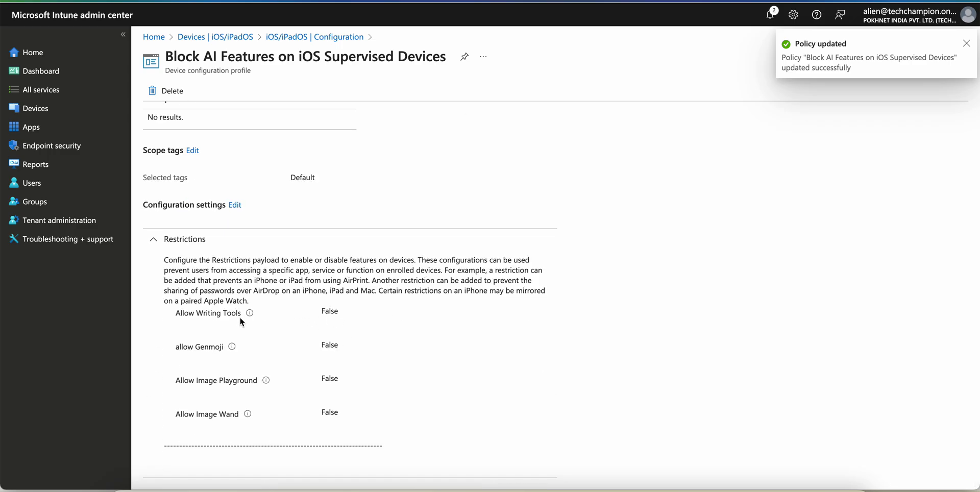
drag(256, 260, 367, 261)
click(523, 204)
scroll(522, 203, up, 10)
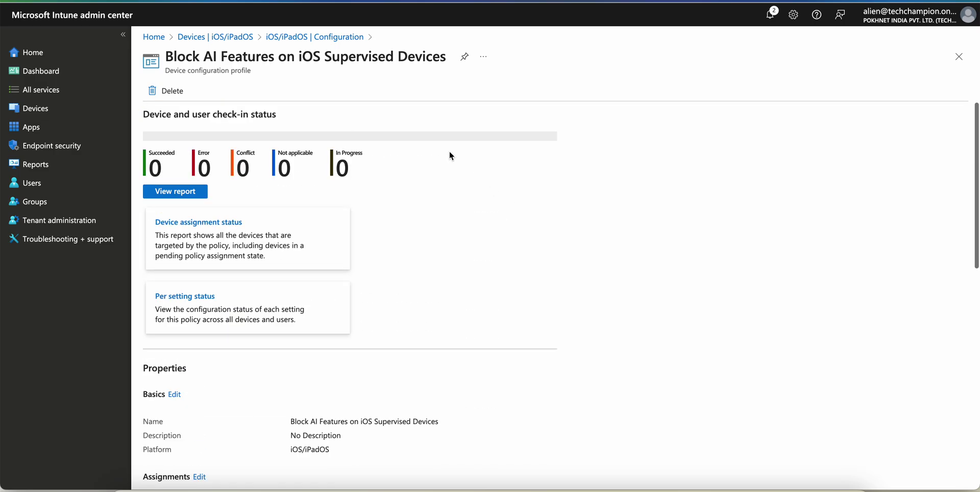
Return to the iOS/iPadOS configuration list and check the policy type of the Block AI Features policy.
click(320, 41)
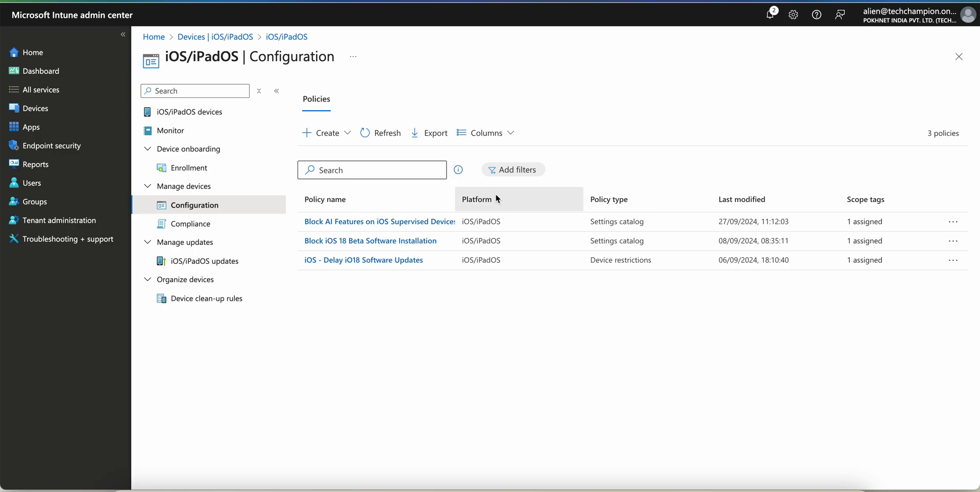
drag(590, 225, 663, 229)
click(556, 313)
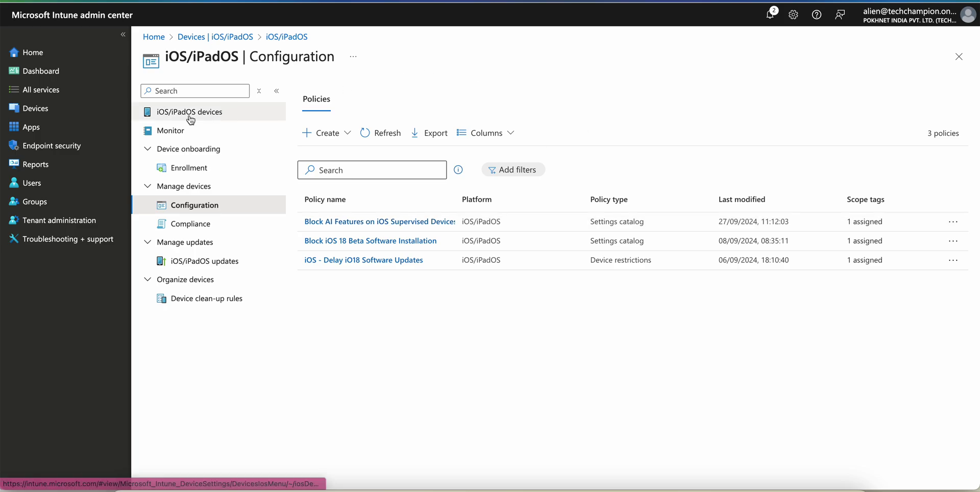
Examine the target app options of a new Managed apps configuration policy and close the draft without creating it.
click(80, 135)
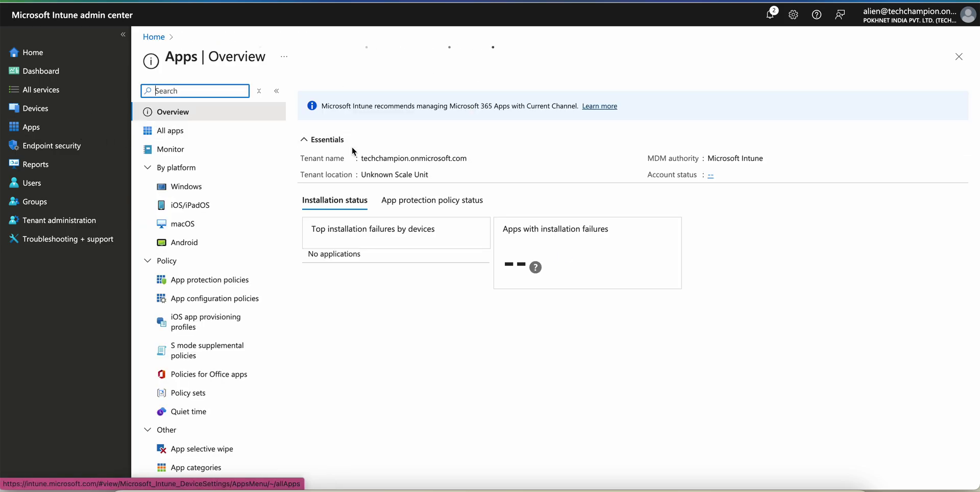
click(252, 300)
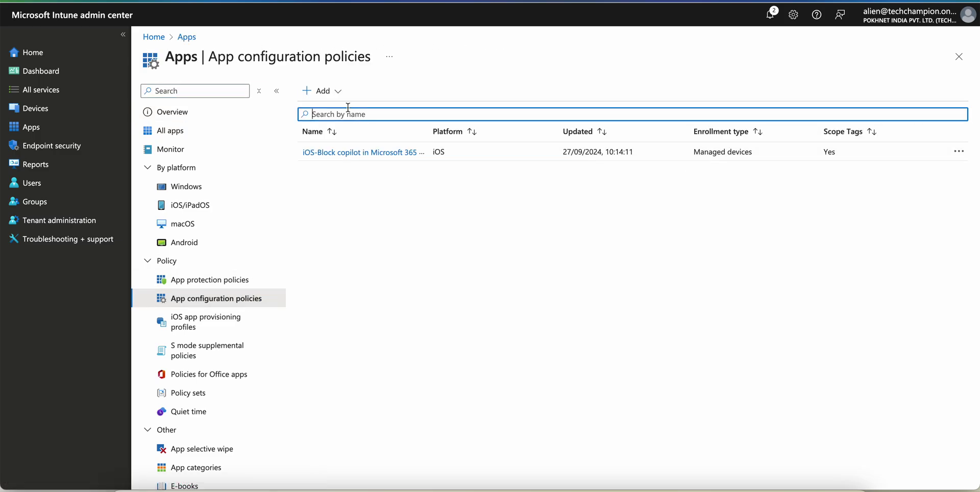
click(339, 93)
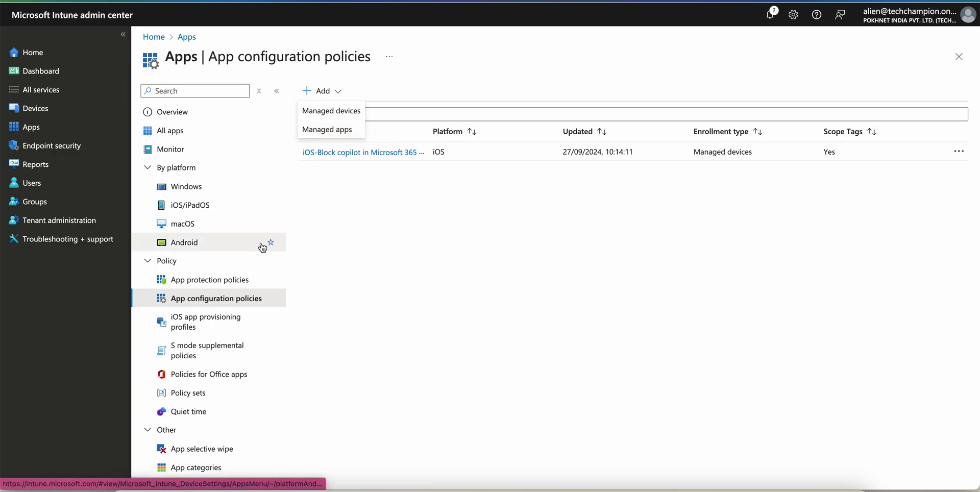
click(341, 135)
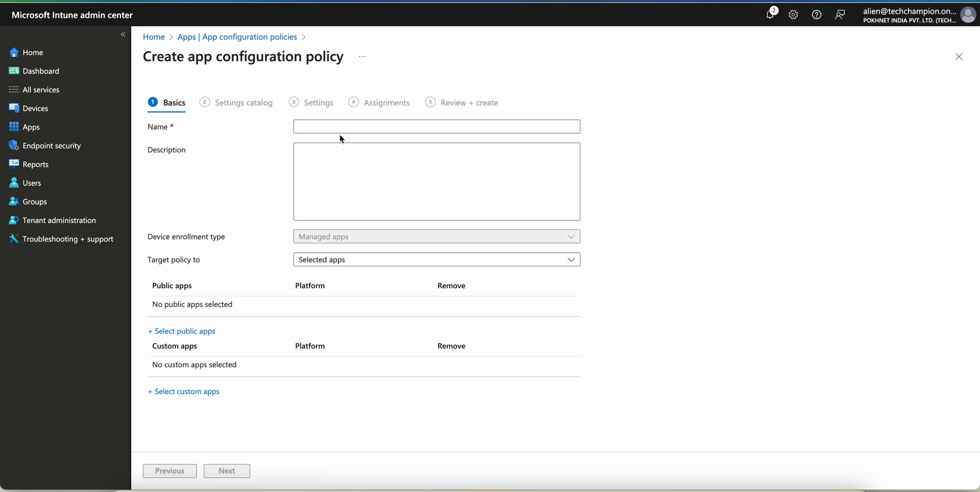
click(349, 261)
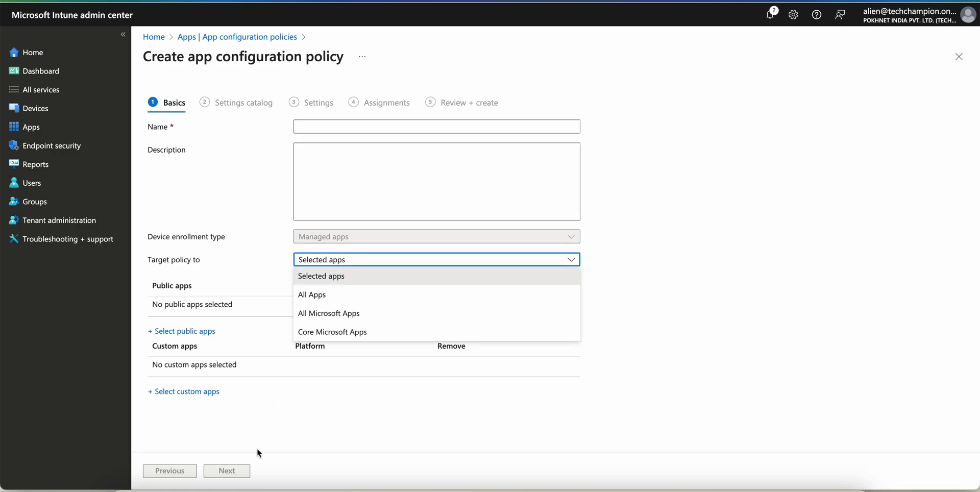
click(959, 57)
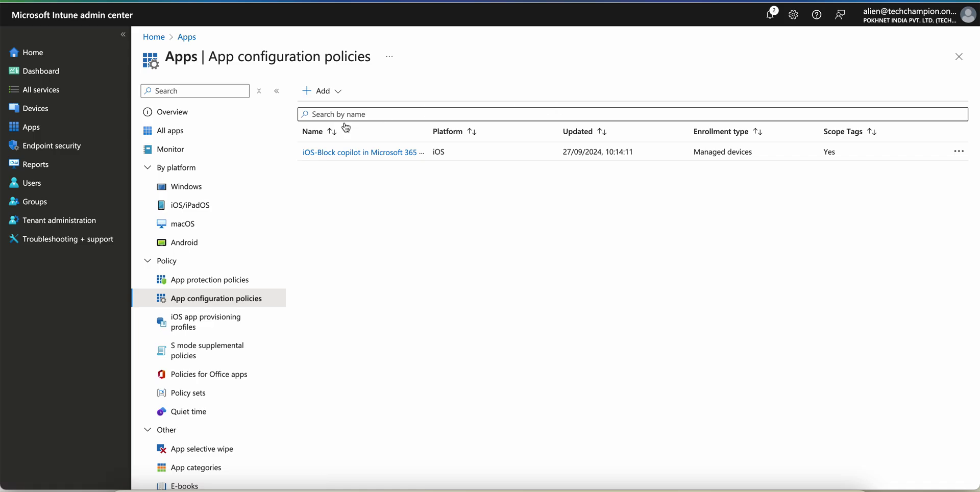
Start an iOS/iPadOS app protection policy named test and continue to its app targeting.
click(194, 280)
click(362, 92)
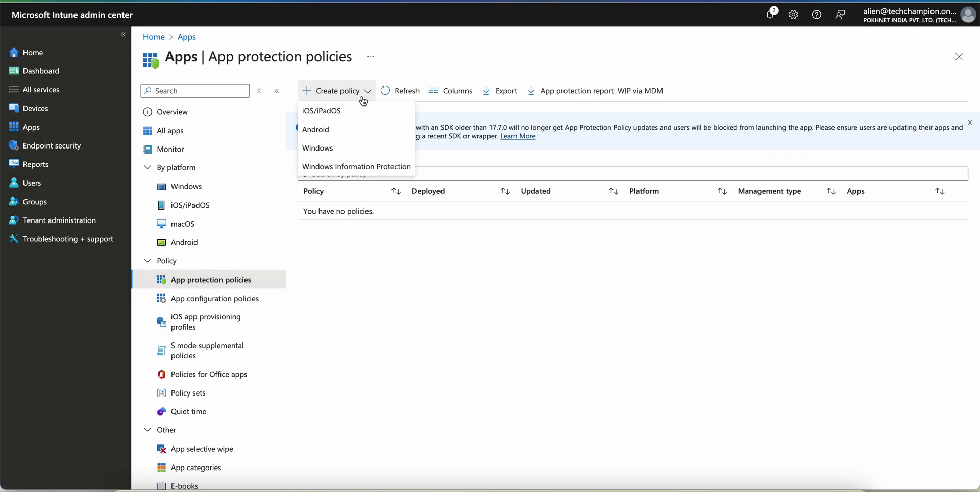
click(363, 114)
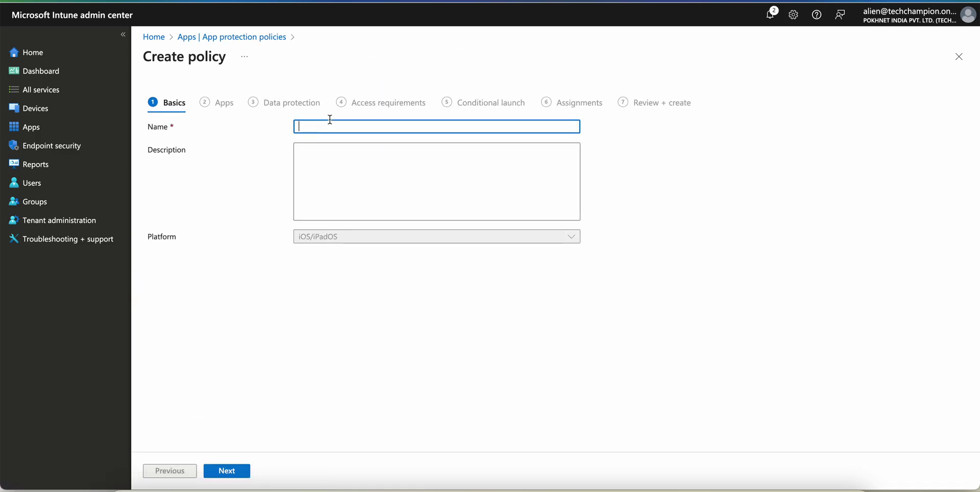
text(test)
click(241, 468)
Target the draft protection policy to All Microsoft Apps, look through its data protection settings and close it without creating it.
click(358, 174)
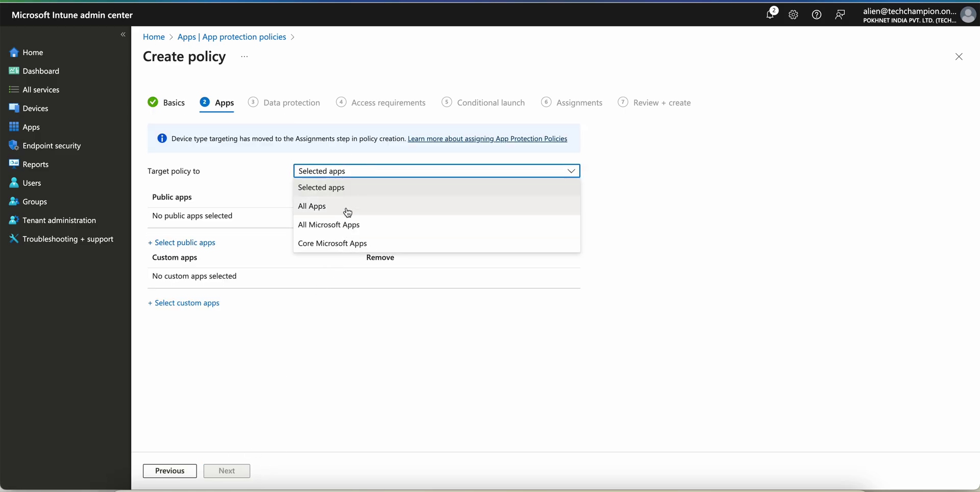
click(341, 190)
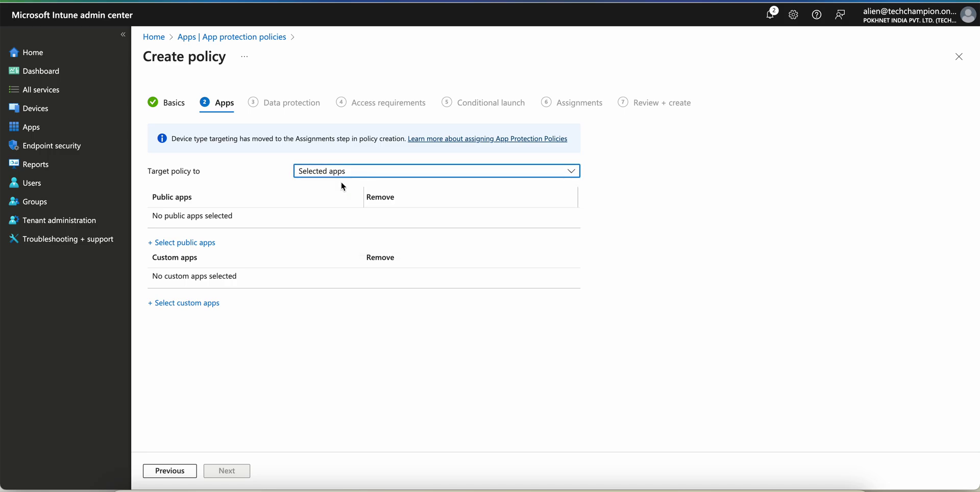
click(341, 172)
click(342, 220)
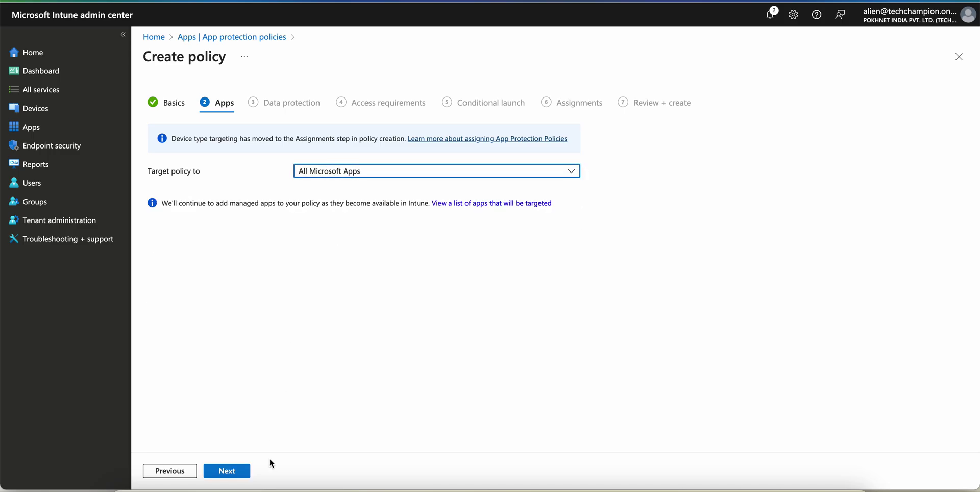
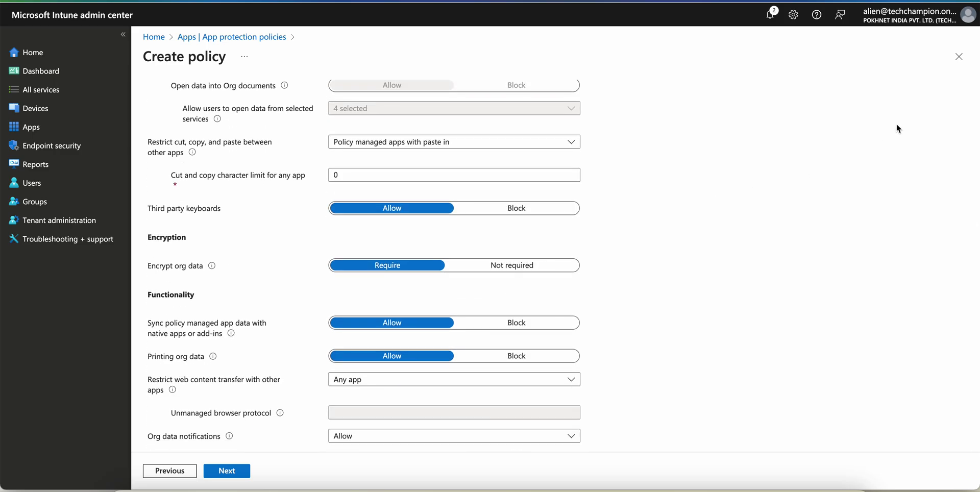
click(958, 56)
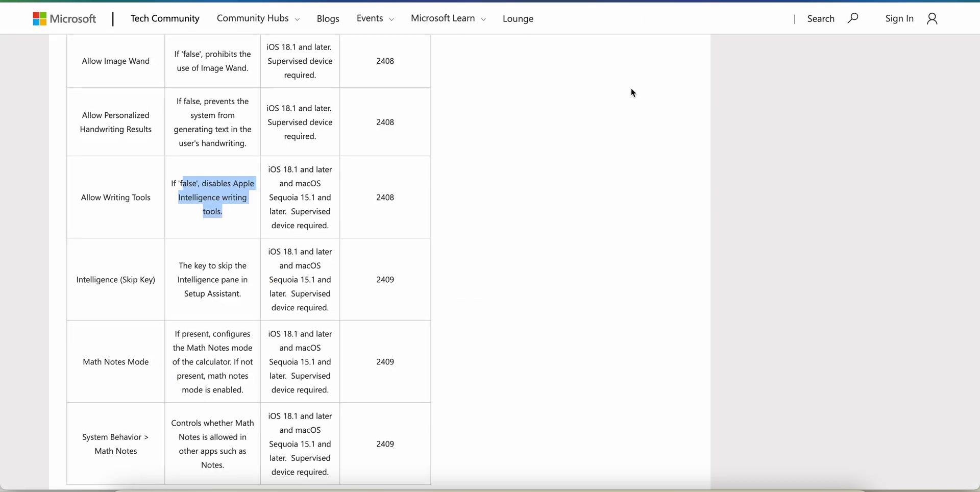
Read the Tech Community article's section on Intune MAM controls, examining which Apple Intelligence features and apps it covers.
scroll(501, 244, down, 8)
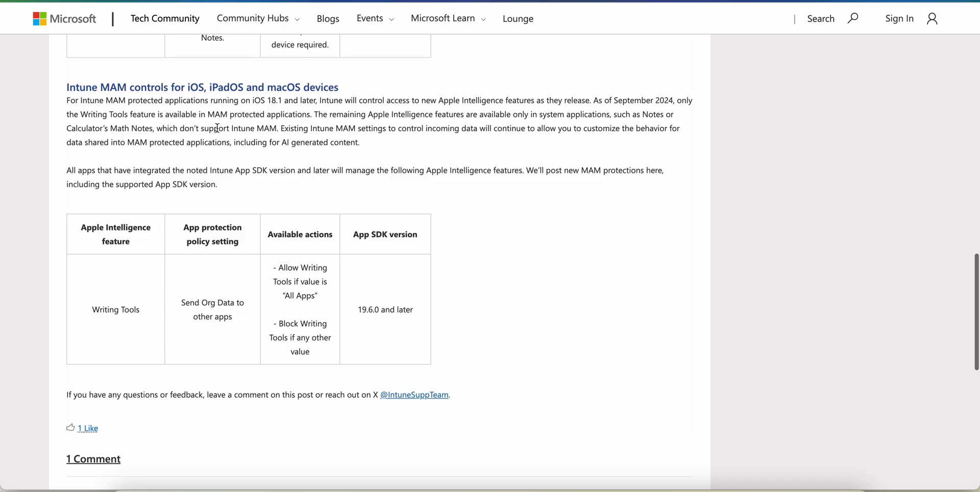
drag(96, 103, 241, 102)
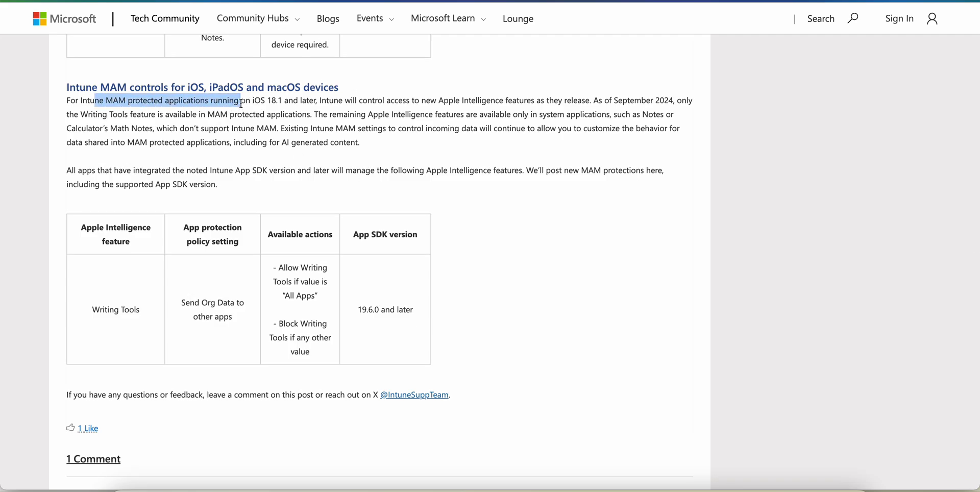
click(285, 102)
drag(365, 101, 479, 101)
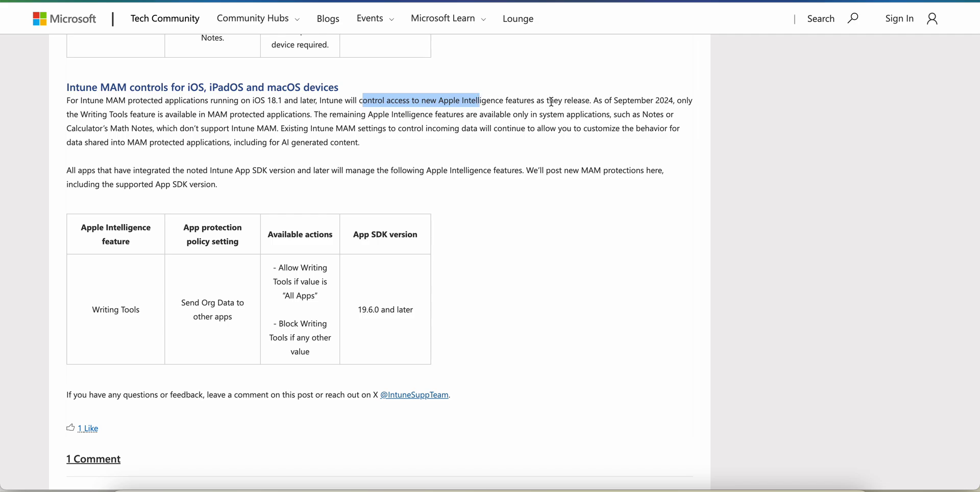
drag(594, 101, 683, 100)
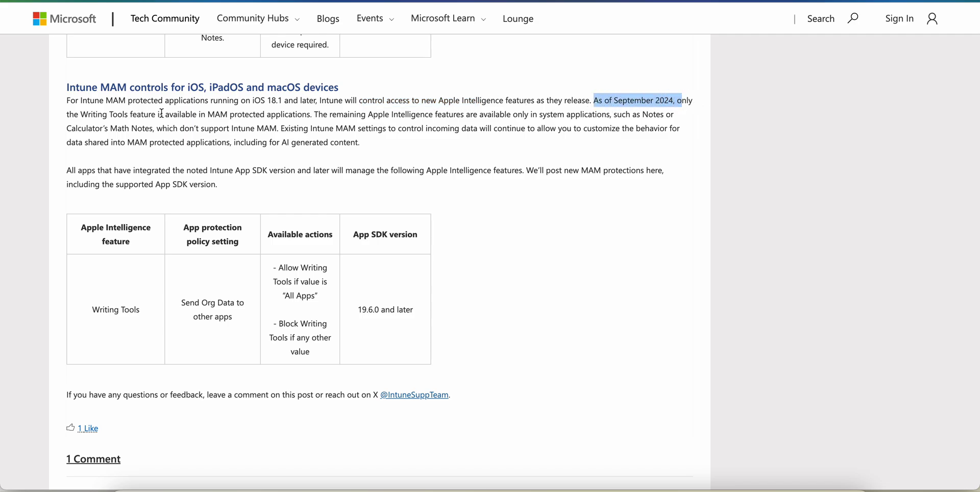
click(307, 117)
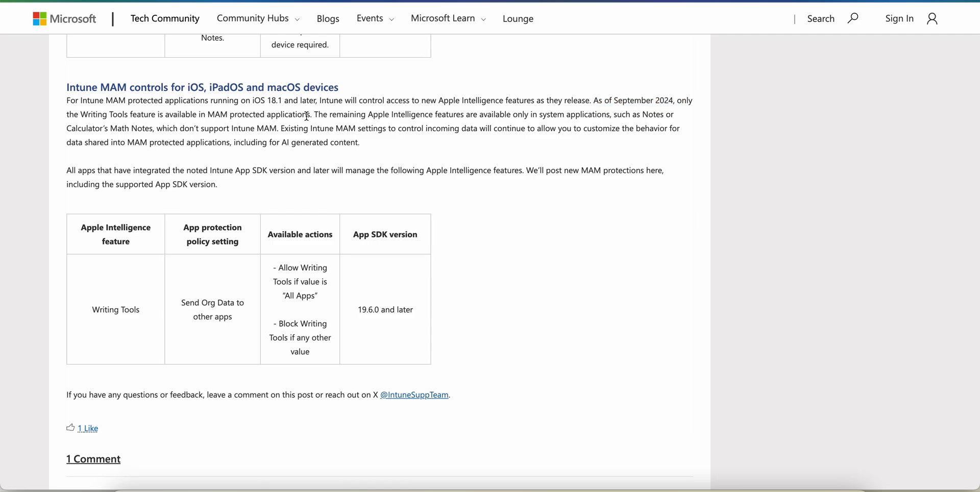
drag(306, 116, 85, 116)
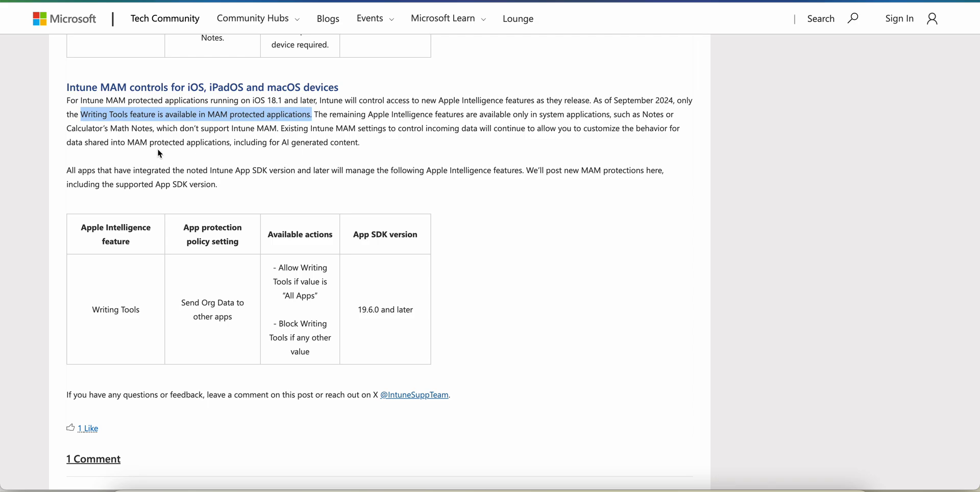
drag(381, 145, 232, 144)
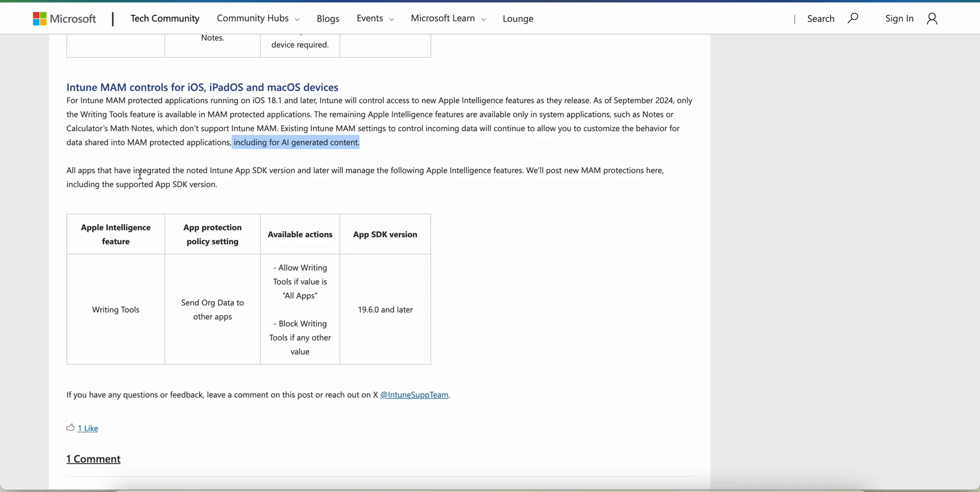
drag(99, 170, 244, 171)
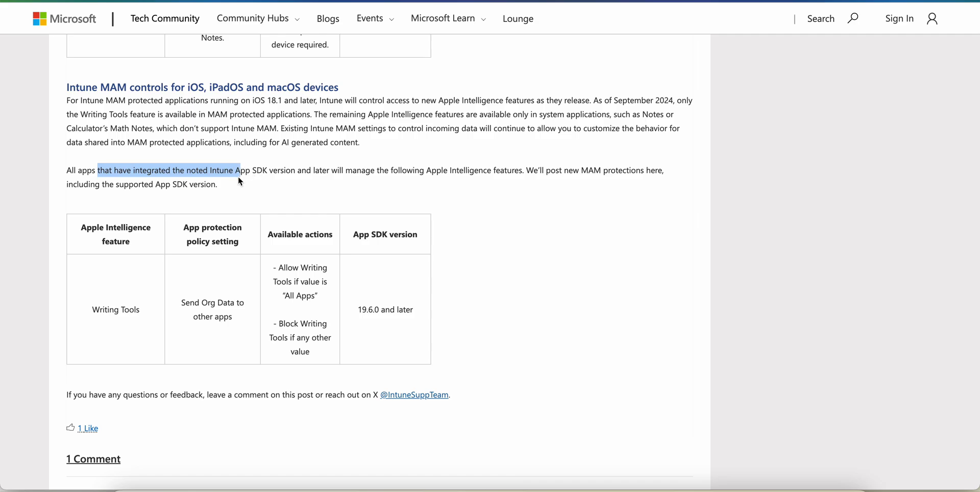
click(238, 177)
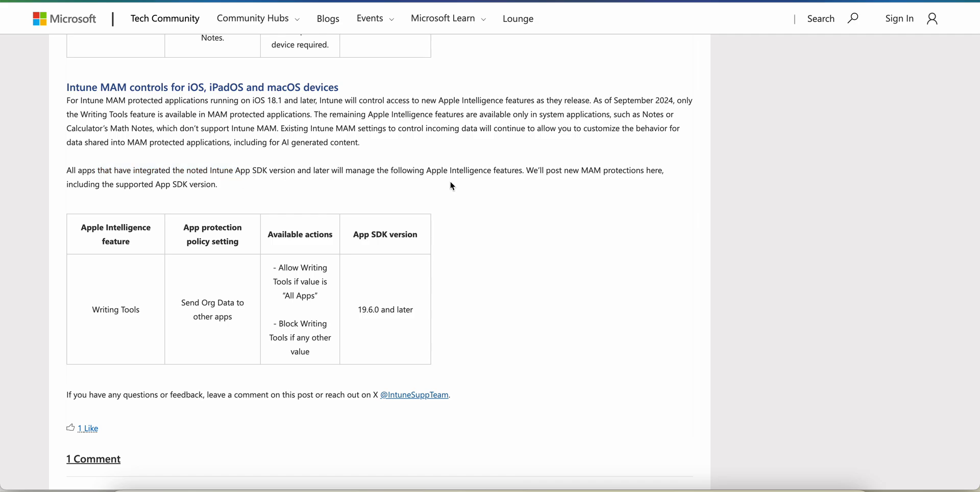
Examine the MAM controls table for the Writing Tools policy setting, its available actions and the required App SDK version.
drag(416, 310, 347, 311)
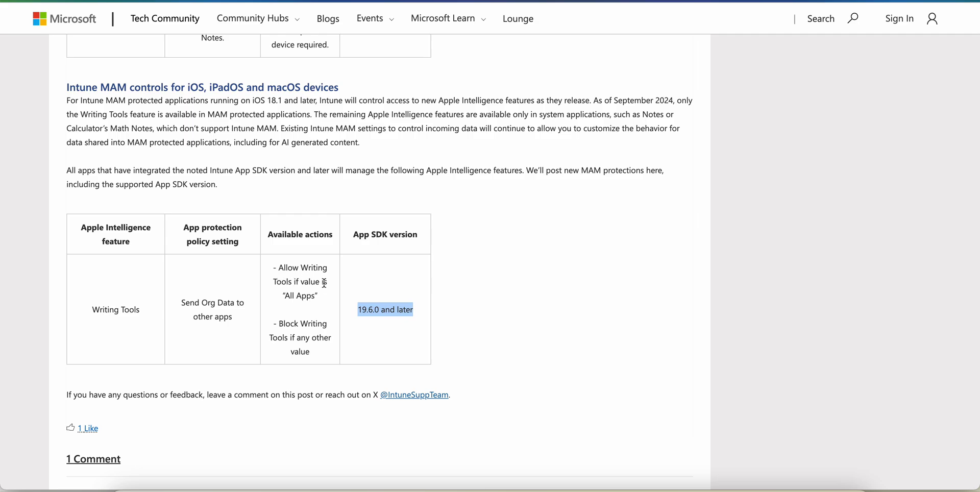
drag(284, 296, 314, 295)
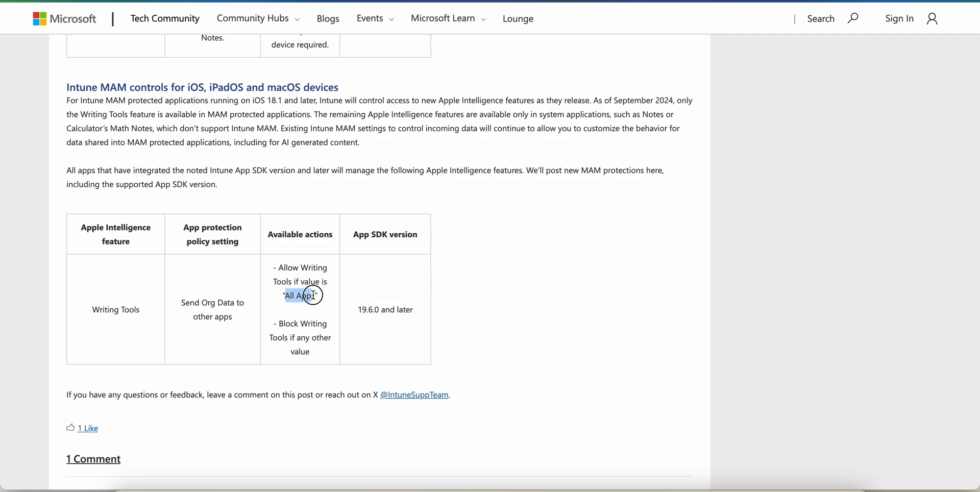
drag(284, 324, 332, 352)
click(311, 349)
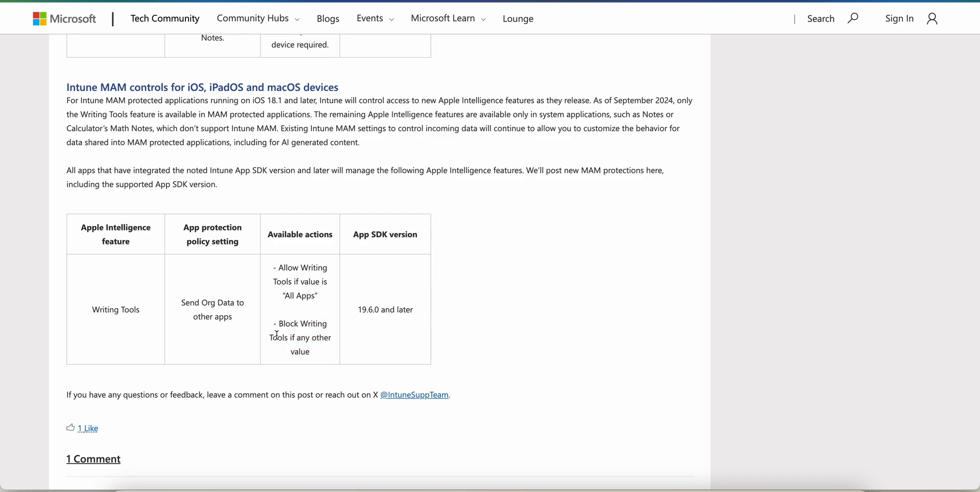
drag(238, 318, 180, 311)
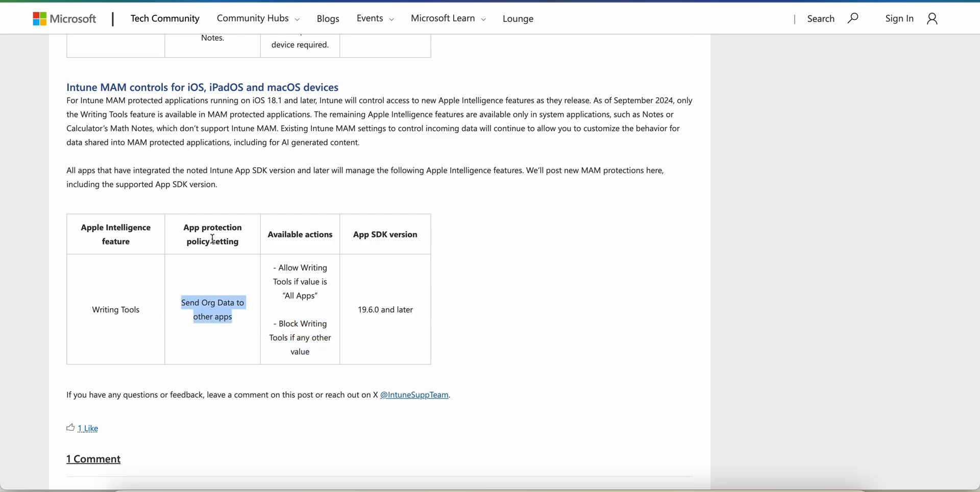
click(223, 313)
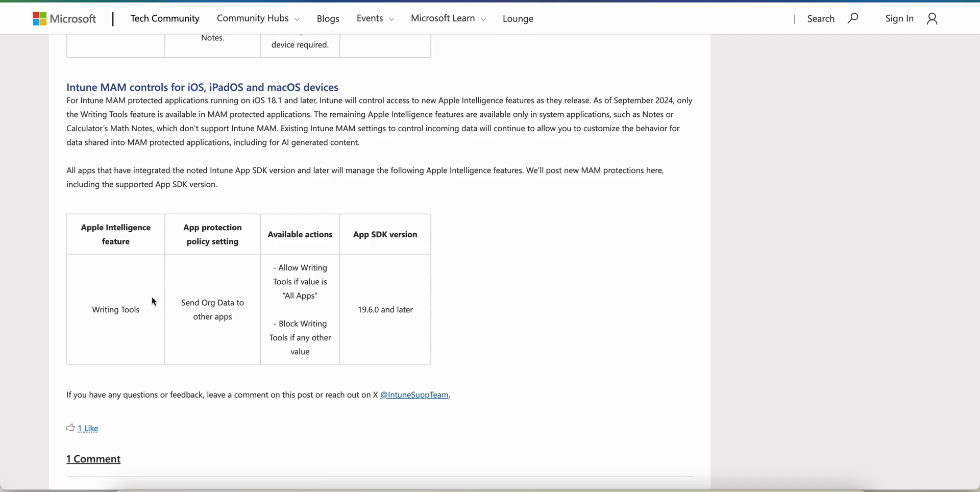
drag(190, 303, 233, 314)
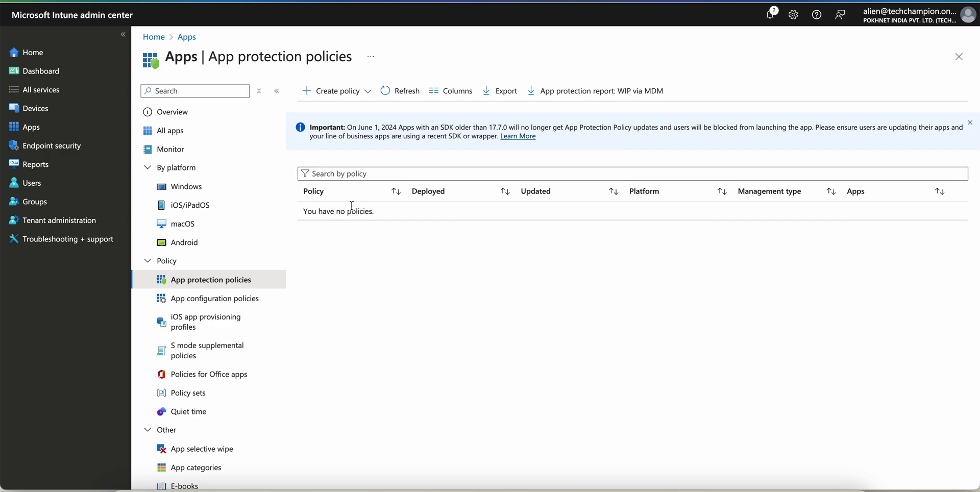
Start an iOS/iPadOS app protection policy in Intune named "Block AI feature on MAM - UmWE Devices" and continue to its app targeting.
click(349, 91)
click(353, 109)
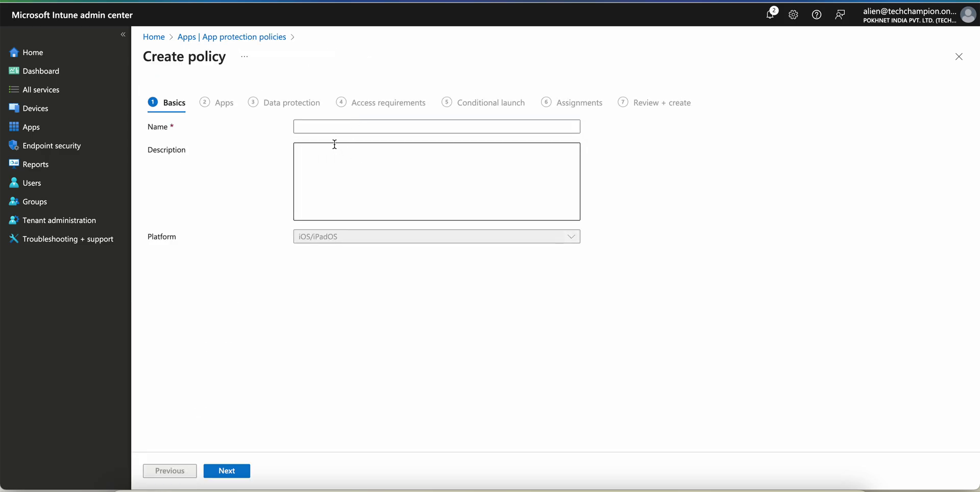
click(337, 128)
text(Test)
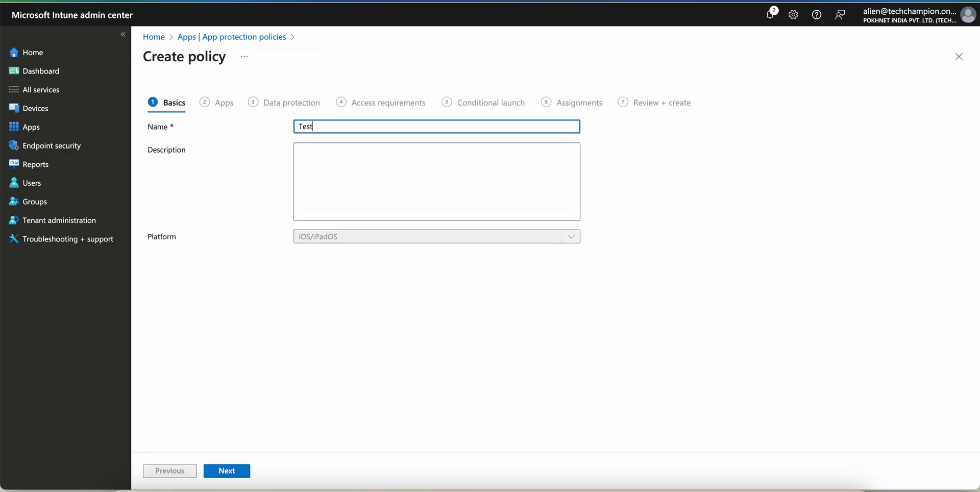
text(Block AI )
text(fea)
text(tiure)
text(ure on )
text(MAM)
text( -)
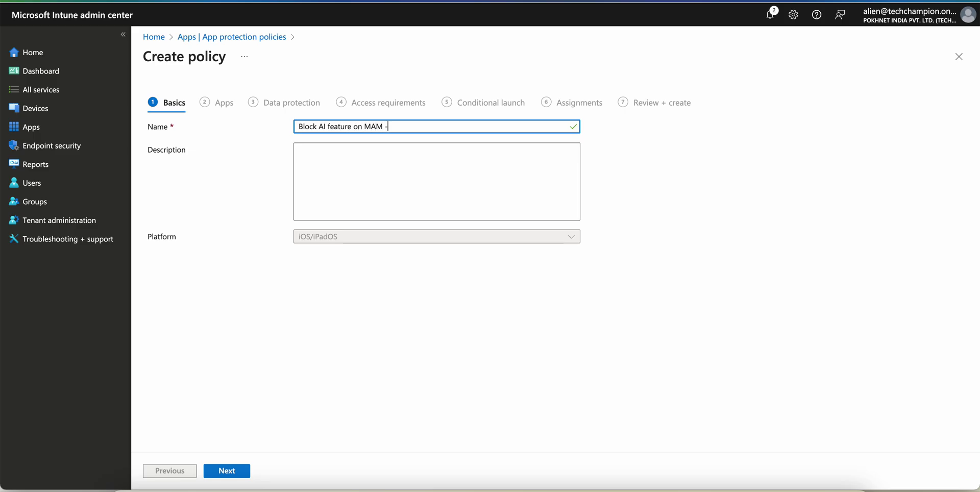
text(UmWE Devices)
click(242, 469)
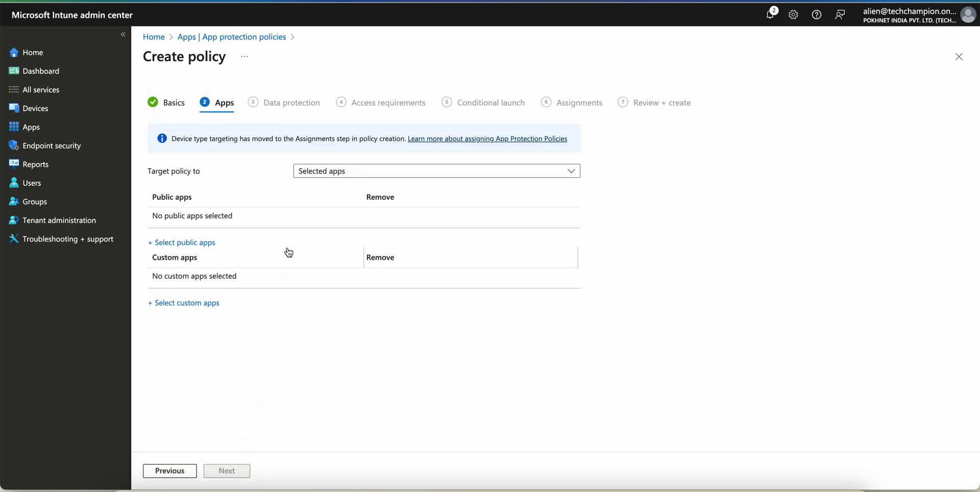
Target the policy to All Apps, recheck the article's Writing Tools actions and continue to the data protection settings.
click(348, 172)
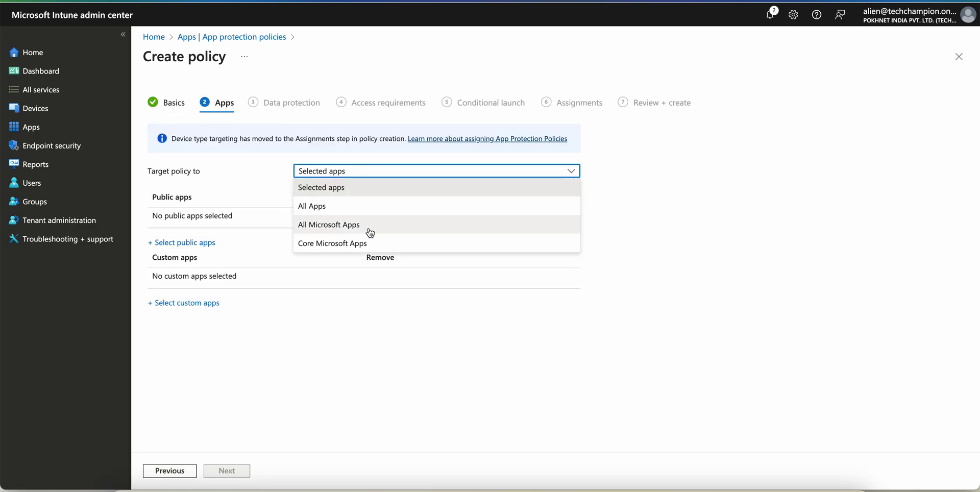
click(370, 210)
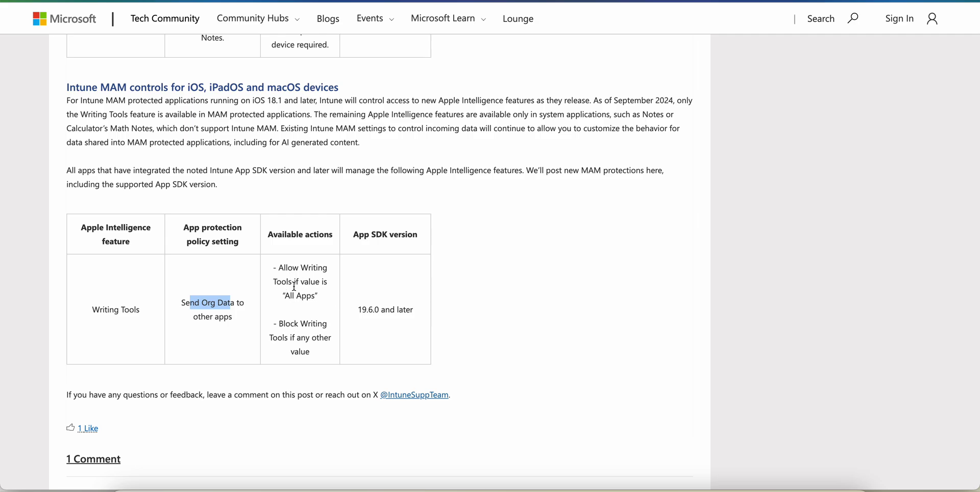
drag(288, 292, 333, 296)
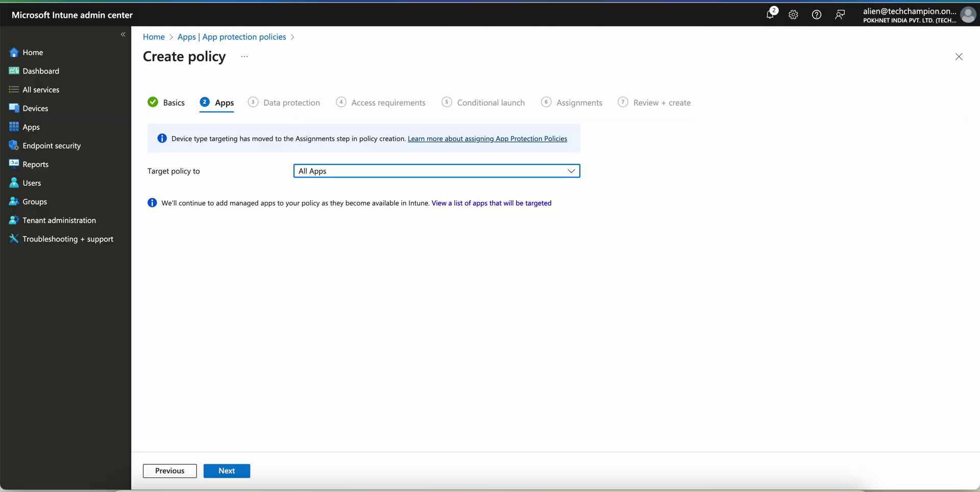
click(240, 471)
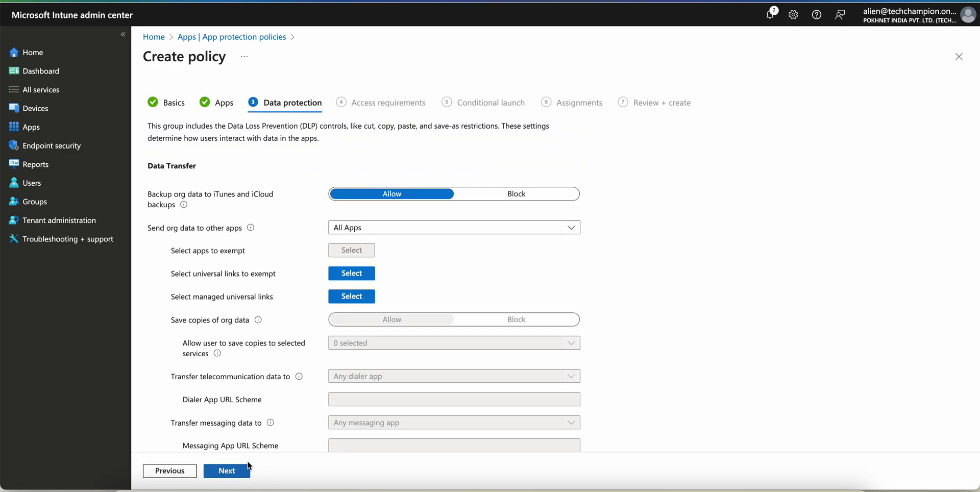
Set Send org data to other apps to Policy managed apps in the data transfer settings.
click(408, 228)
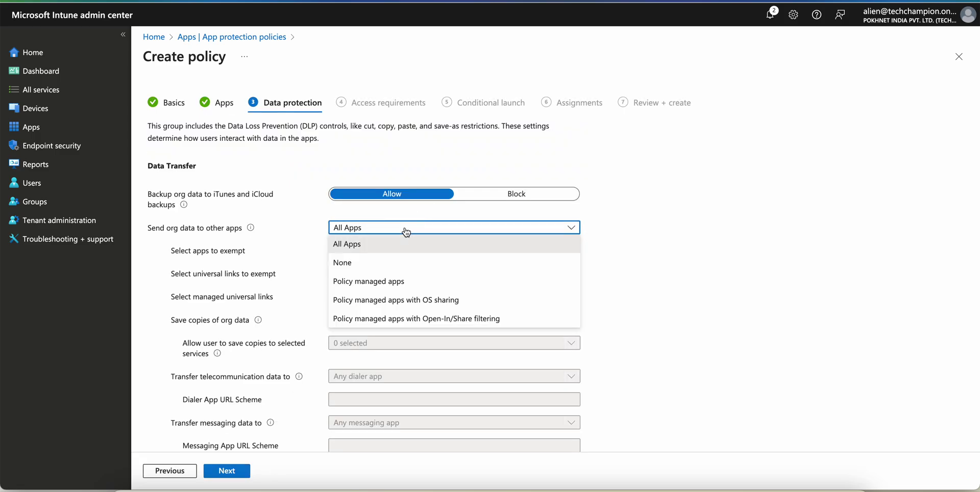
click(427, 283)
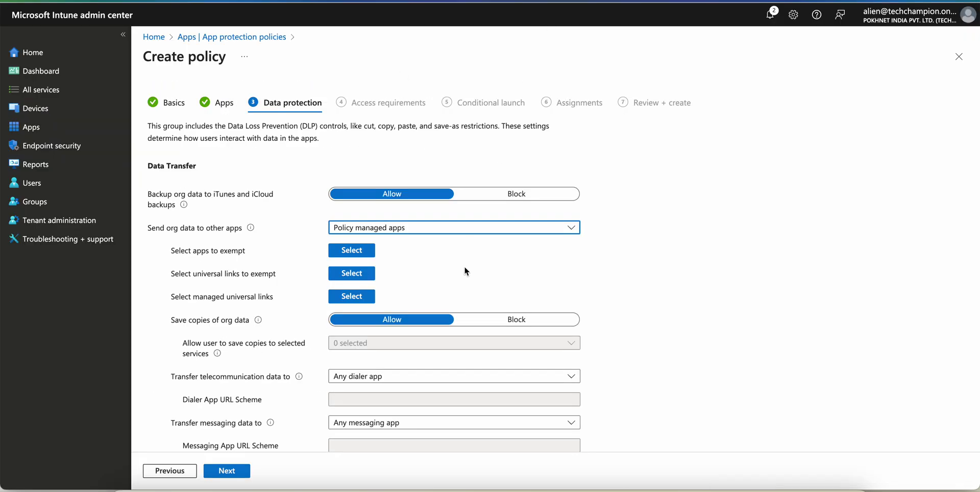
scroll(454, 279, down, 2)
scroll(423, 154, up, 2)
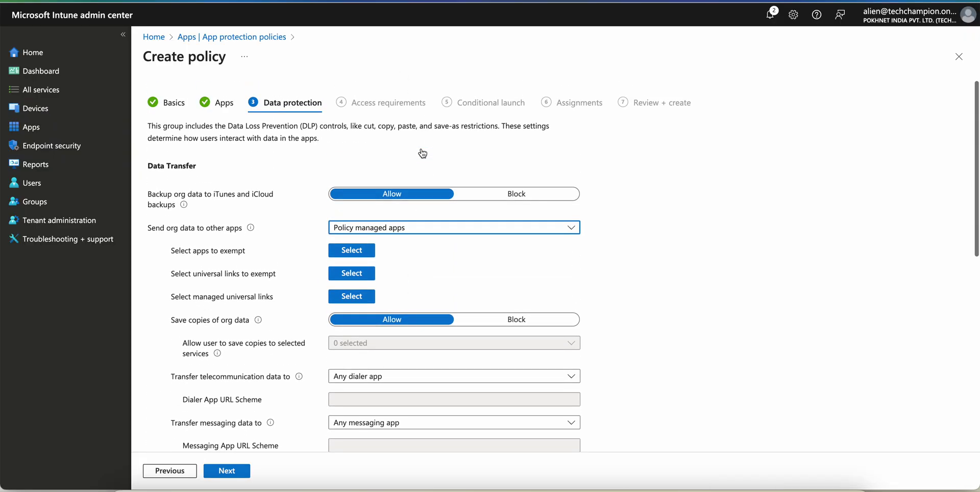
Try Policy managed apps for Receive data from other apps and restore the setting to All Apps.
scroll(489, 233, down, 2)
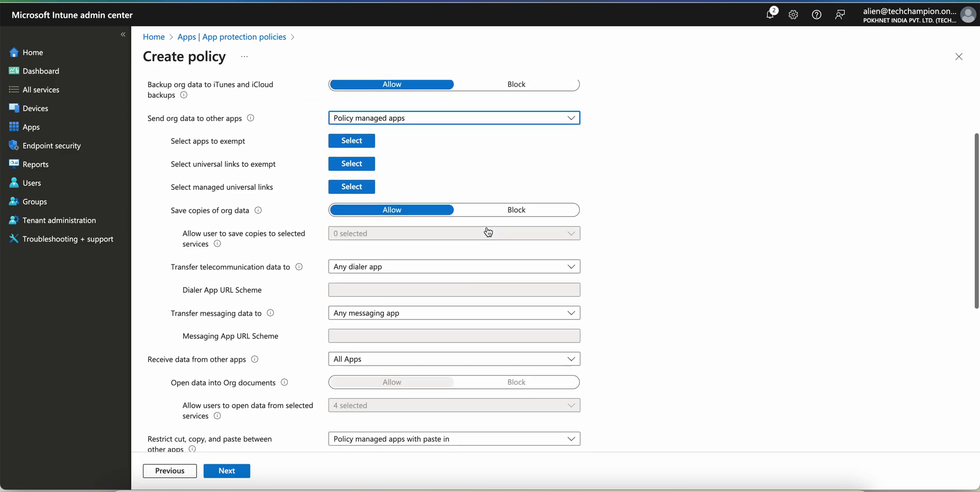
scroll(488, 232, down, 3)
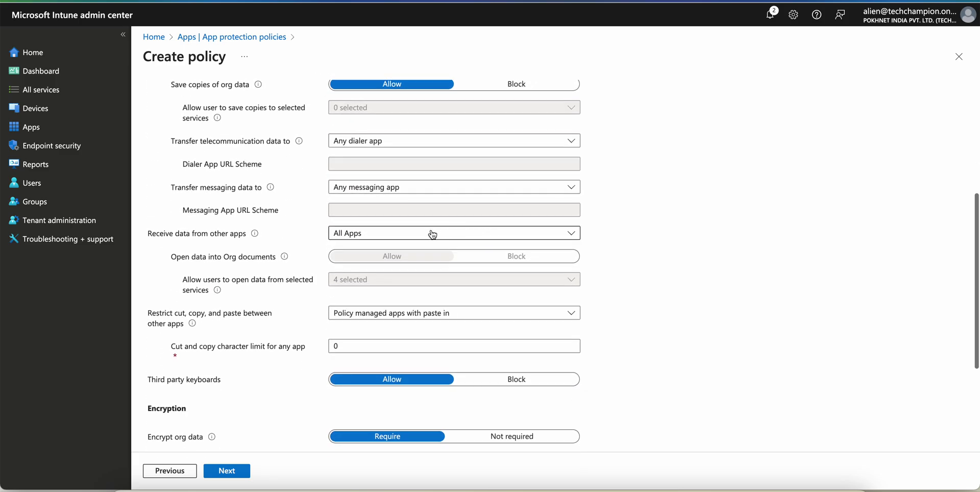
click(428, 237)
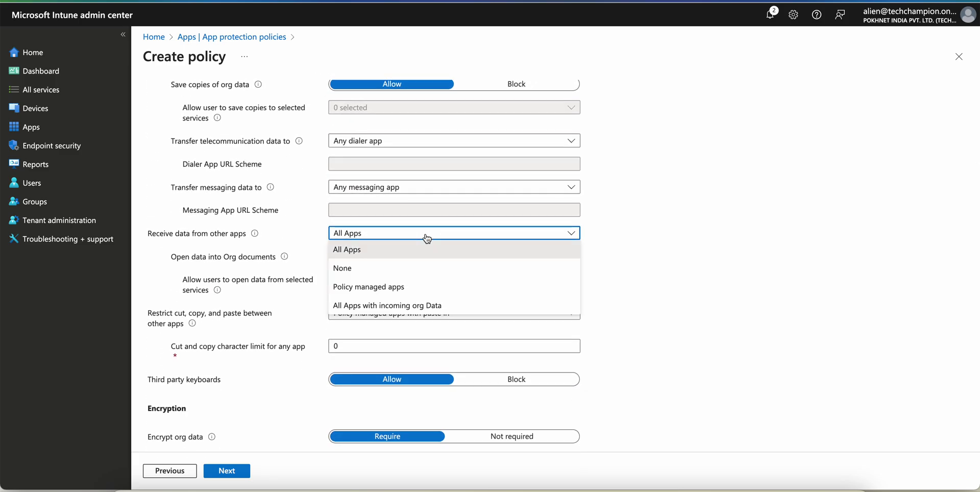
click(424, 287)
scroll(656, 224, down, 2)
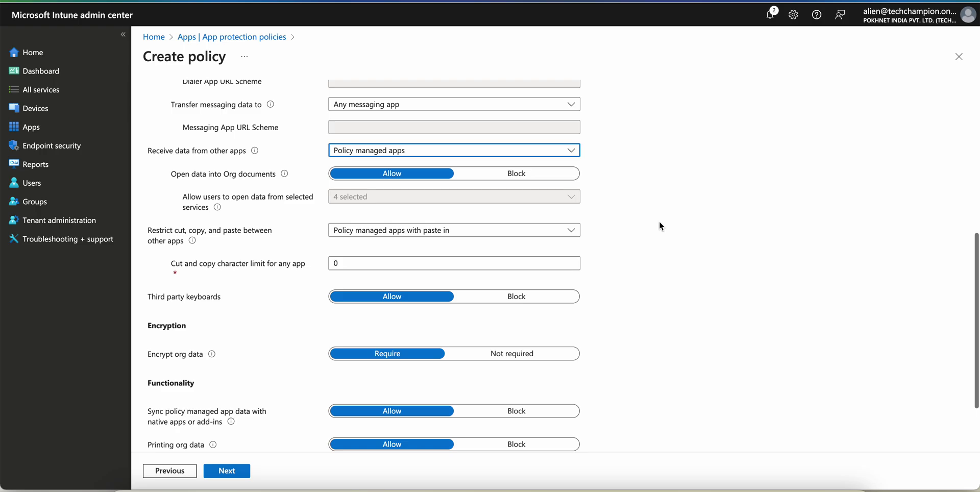
scroll(660, 225, down, 1)
scroll(660, 224, down, 1)
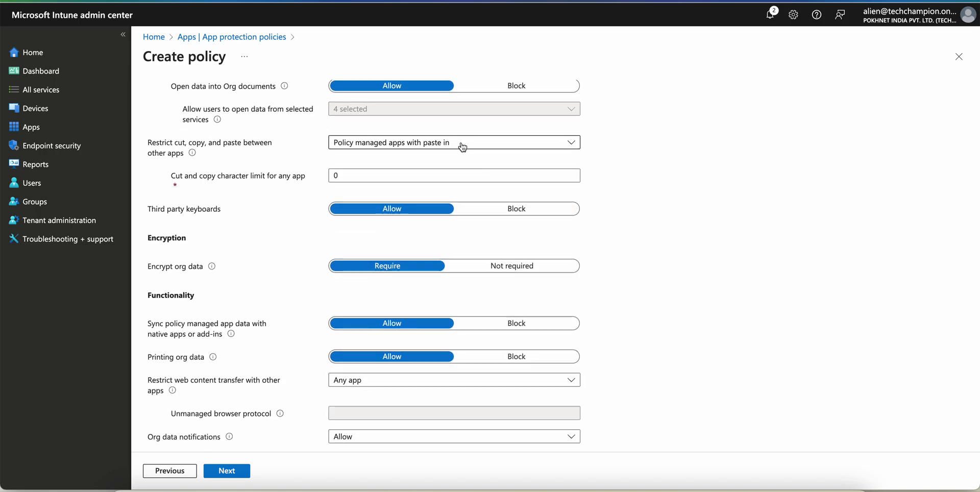
scroll(455, 148, up, 2)
click(447, 154)
click(396, 169)
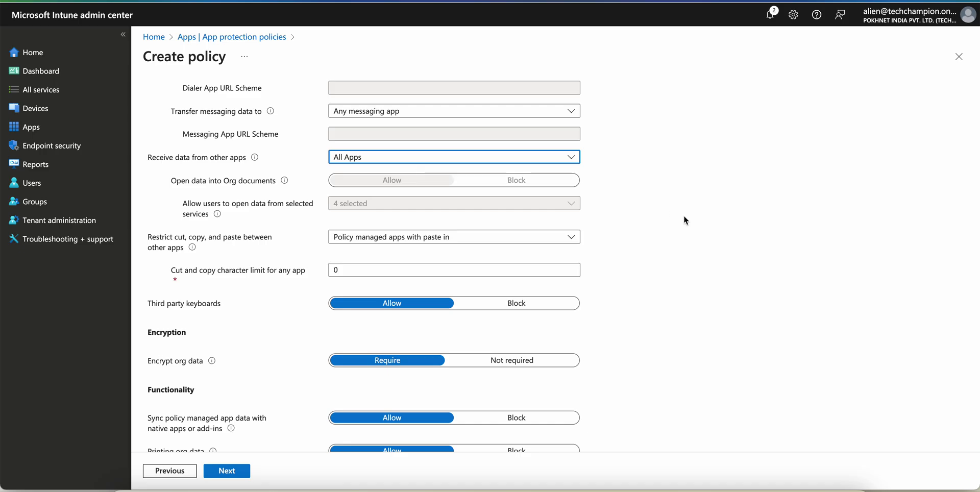
Accept the remaining data protection settings and the default access requirements, continuing to the conditional launch settings.
scroll(684, 216, down, 2)
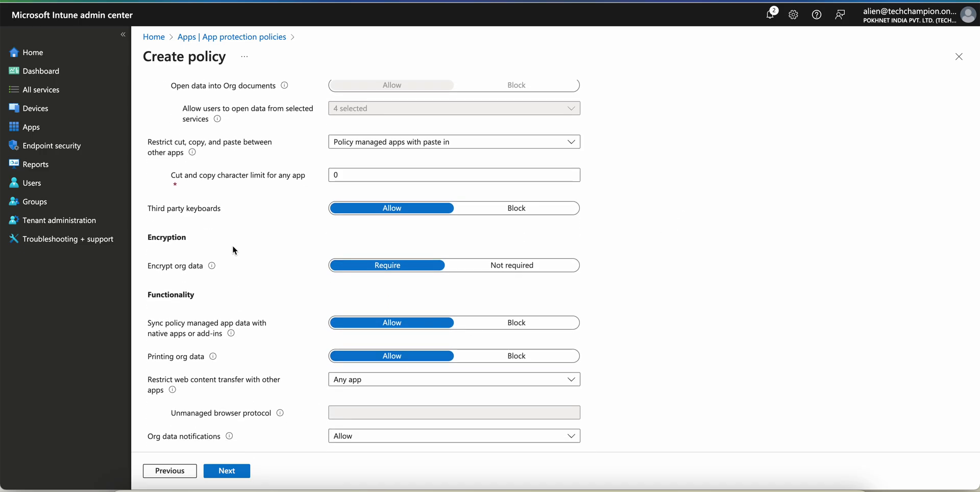
click(227, 471)
scroll(307, 263, down, 1)
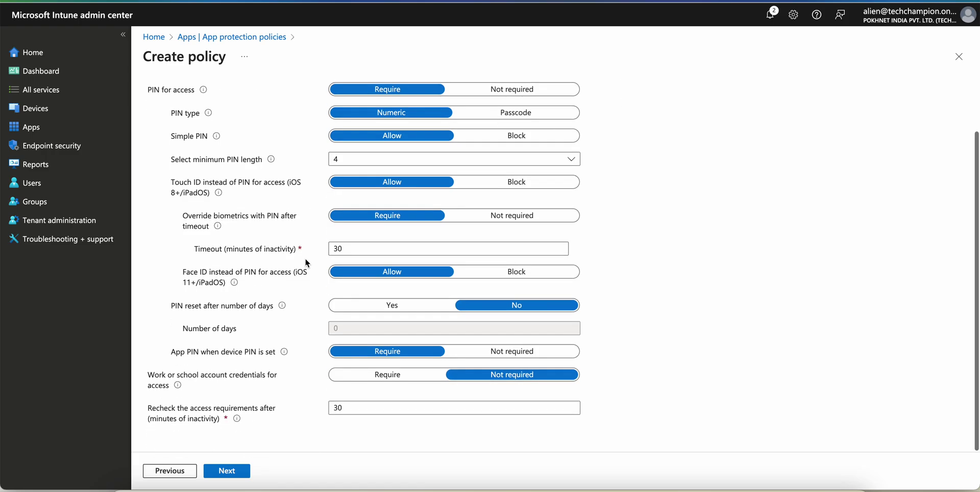
click(235, 475)
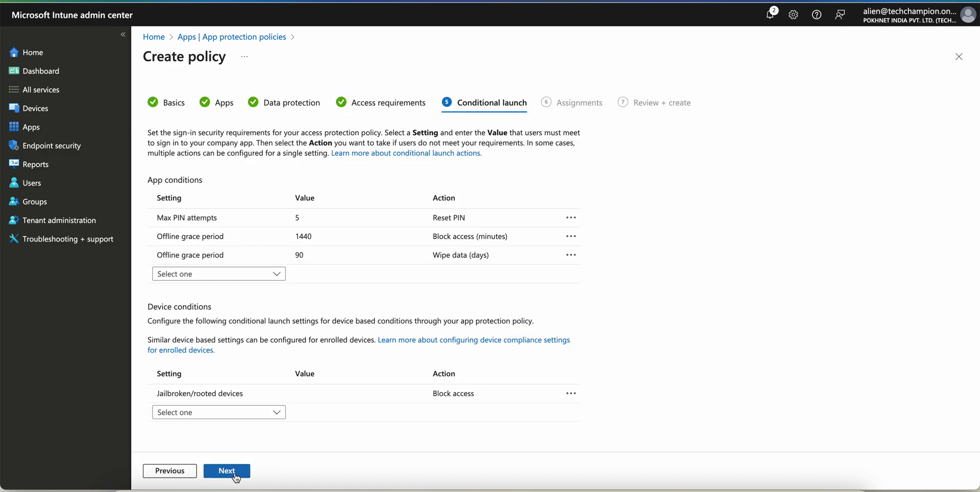
Return to the data protection settings and block Save copies of org data, allowing copies only to OneDrive for Business and SharePoint.
click(179, 472)
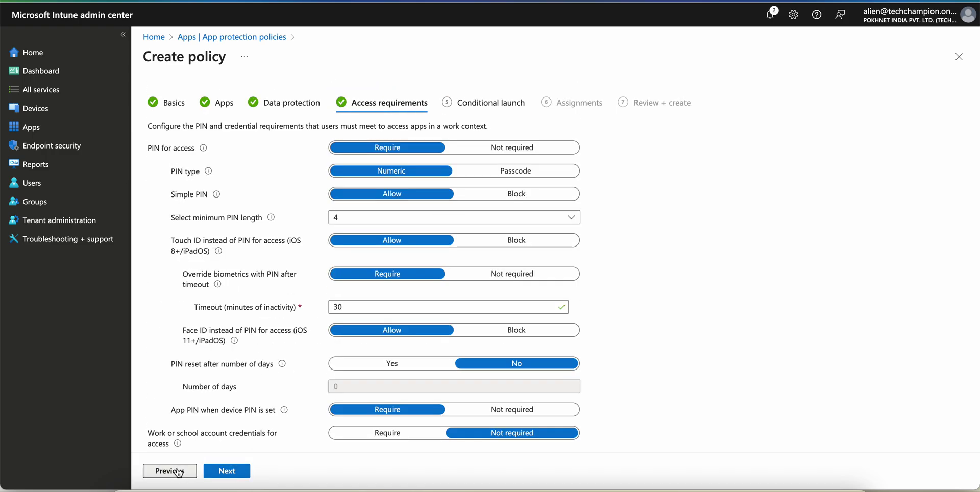
click(179, 472)
scroll(330, 361, down, 3)
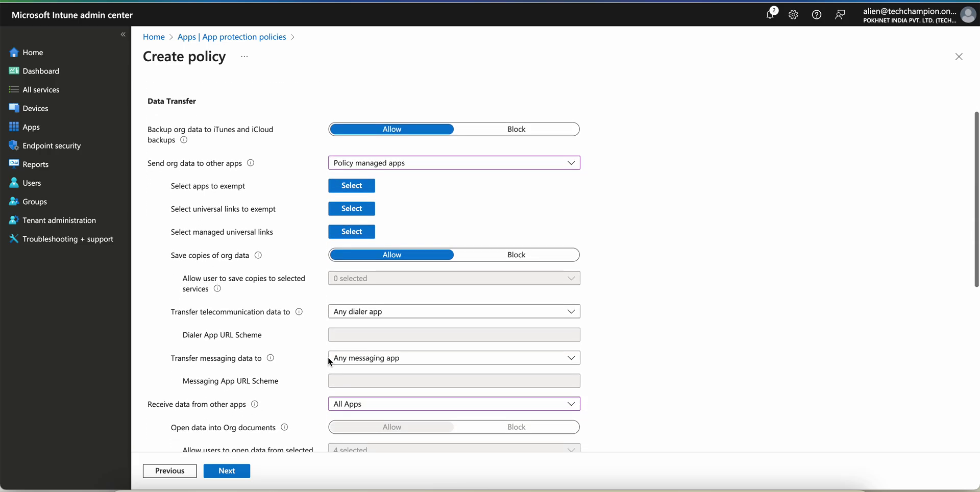
scroll(328, 357, down, 2)
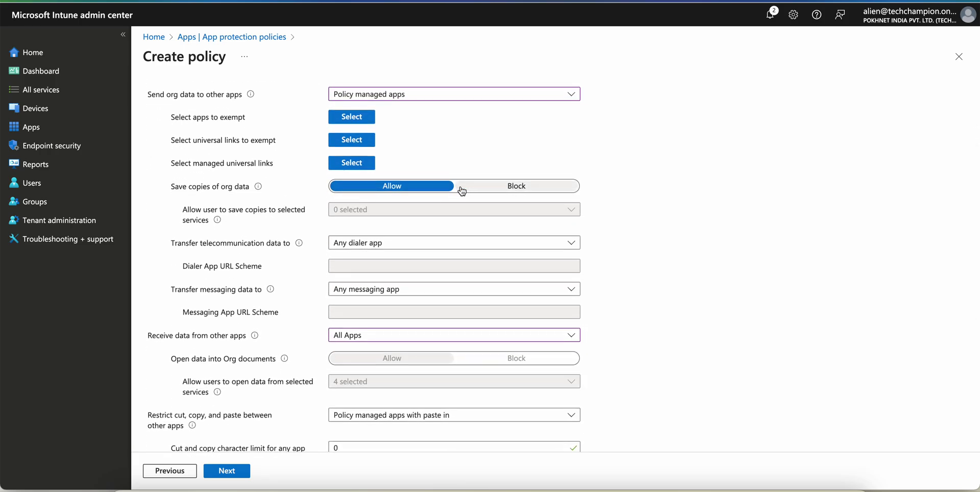
click(463, 189)
click(363, 213)
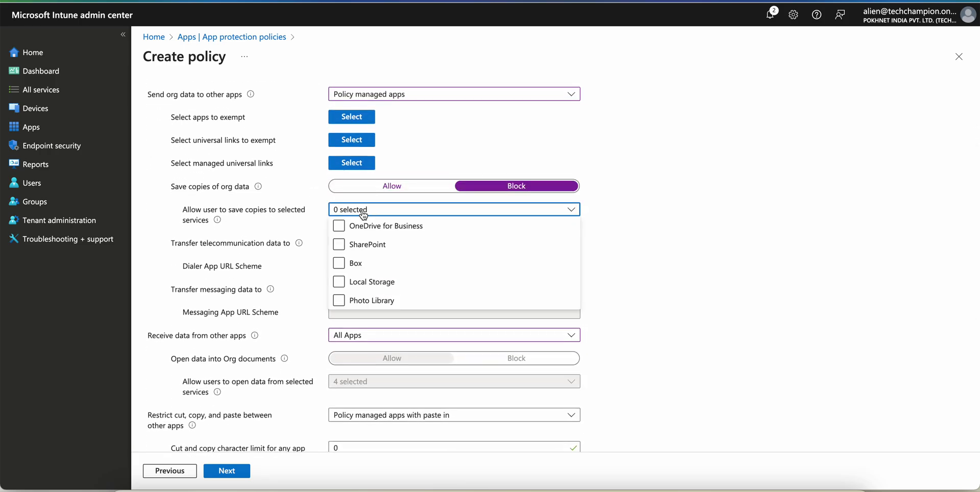
click(403, 230)
click(340, 227)
click(339, 245)
click(696, 209)
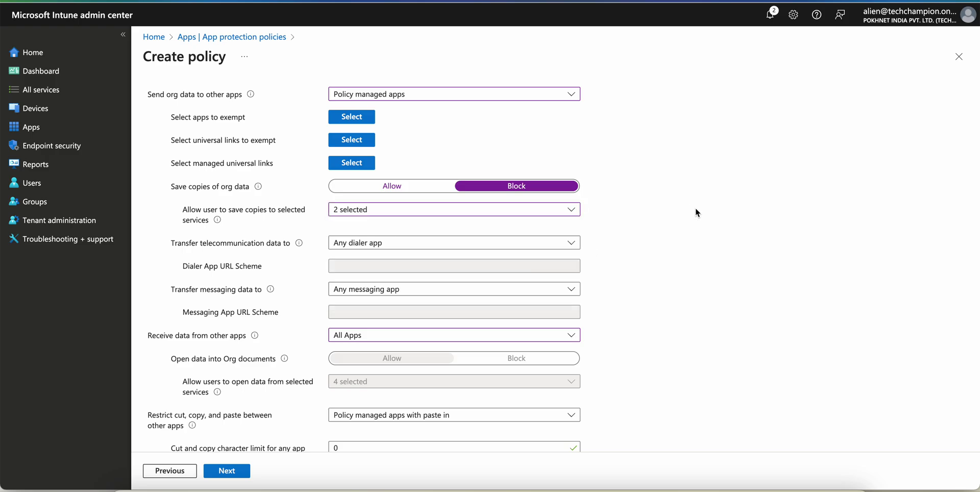
Compare the article's Send Org Data to other apps control with the policy's data transfer settings, checking the telecommunication and messaging transfer options.
scroll(696, 209, down, 2)
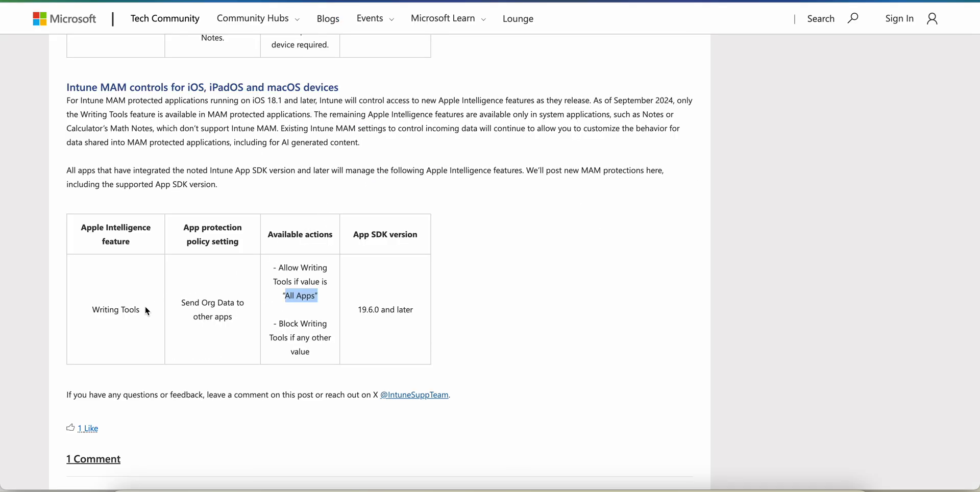
drag(182, 303, 258, 315)
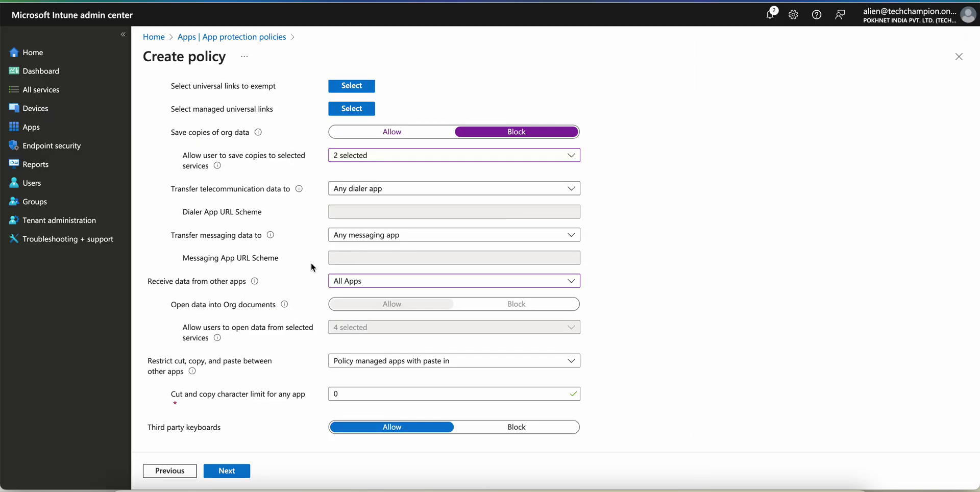
scroll(312, 266, down, 2)
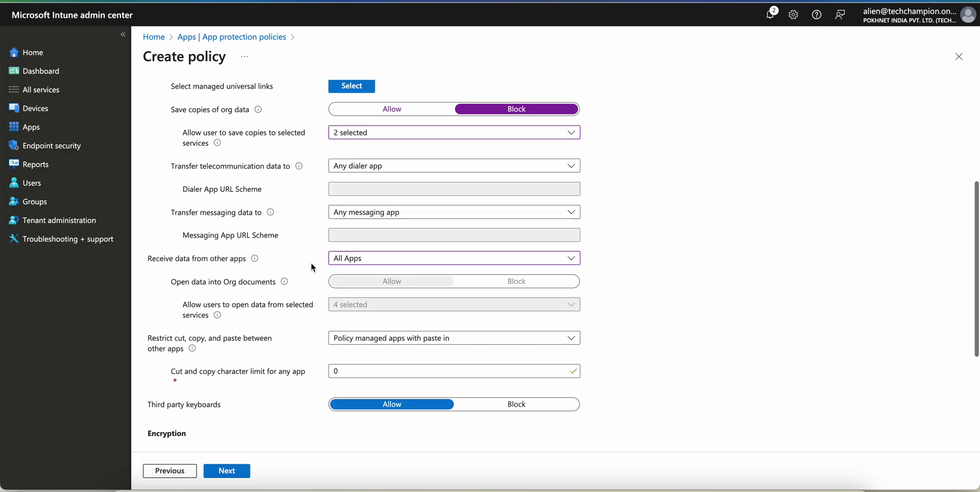
scroll(312, 265, up, 6)
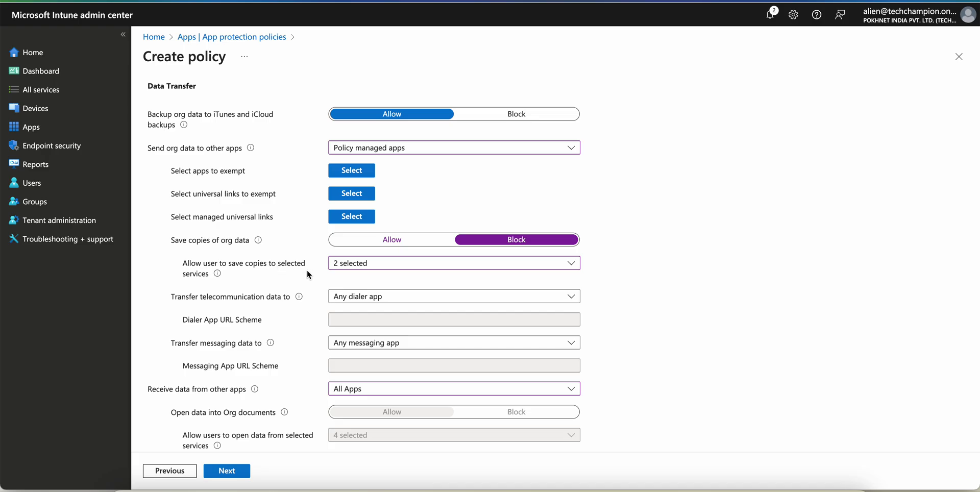
scroll(298, 314, down, 2)
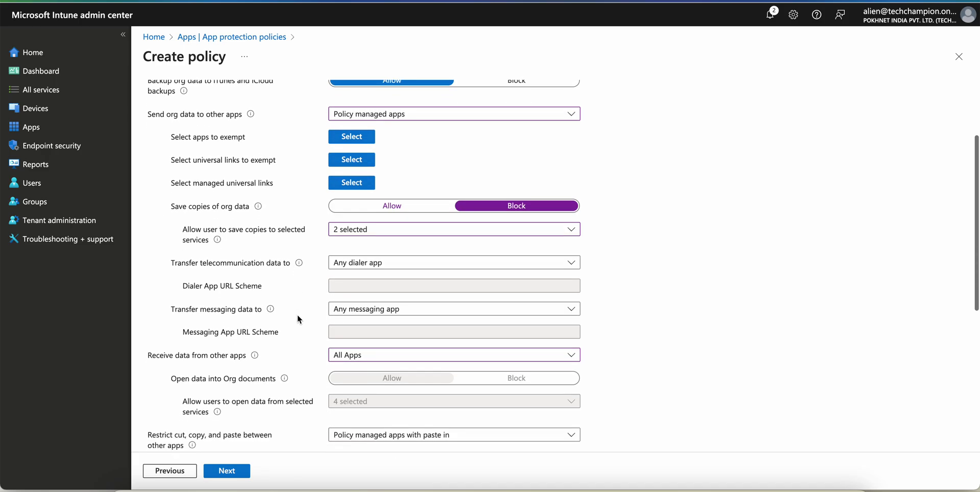
scroll(298, 316, down, 1)
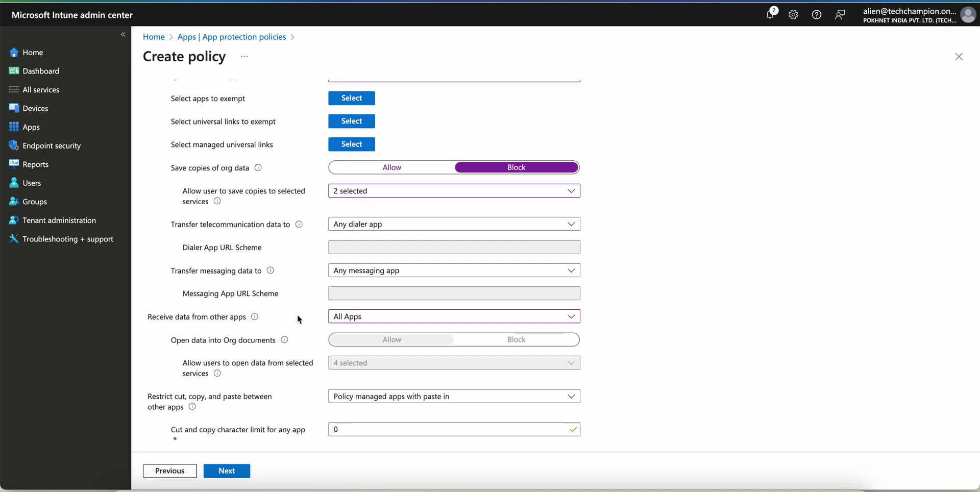
click(409, 225)
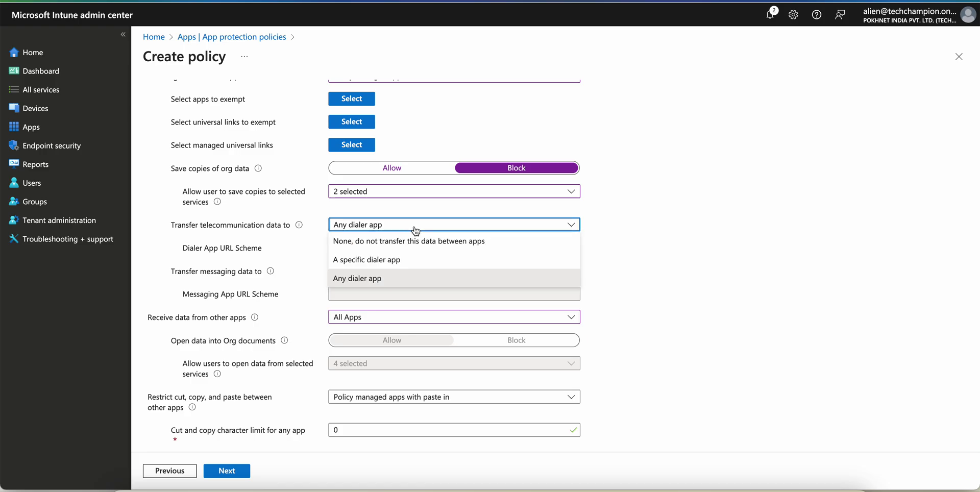
click(661, 224)
click(449, 271)
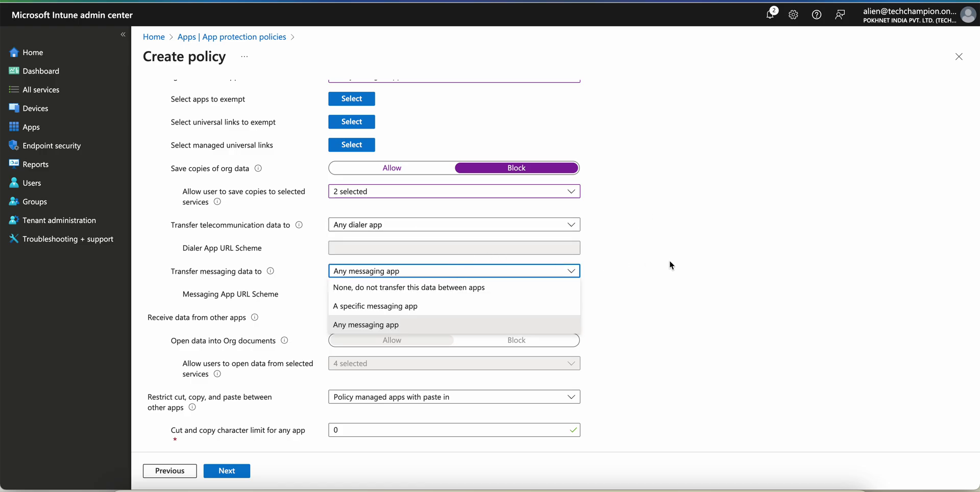
click(711, 250)
Examine the remaining cut and paste, encryption and functionality settings, including the web content transfer options, and review the data transfer section again.
scroll(712, 251, down, 3)
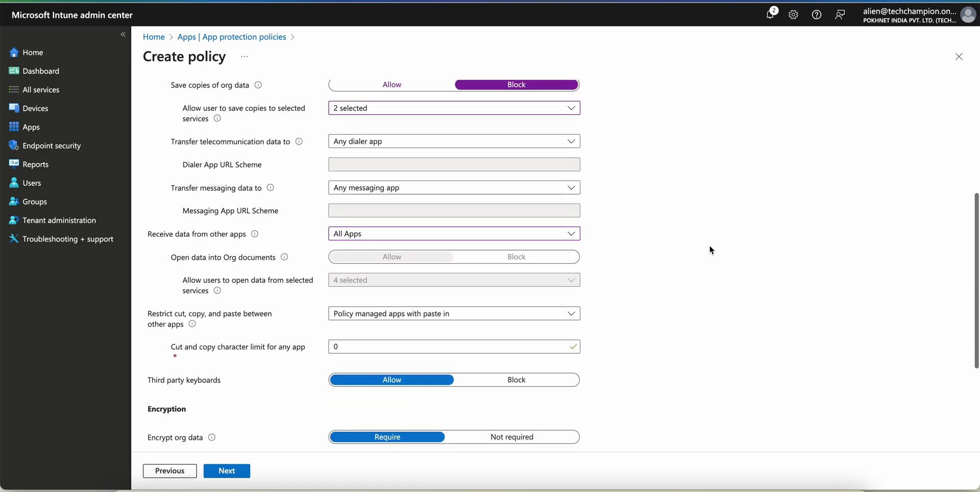
scroll(531, 300, down, 2)
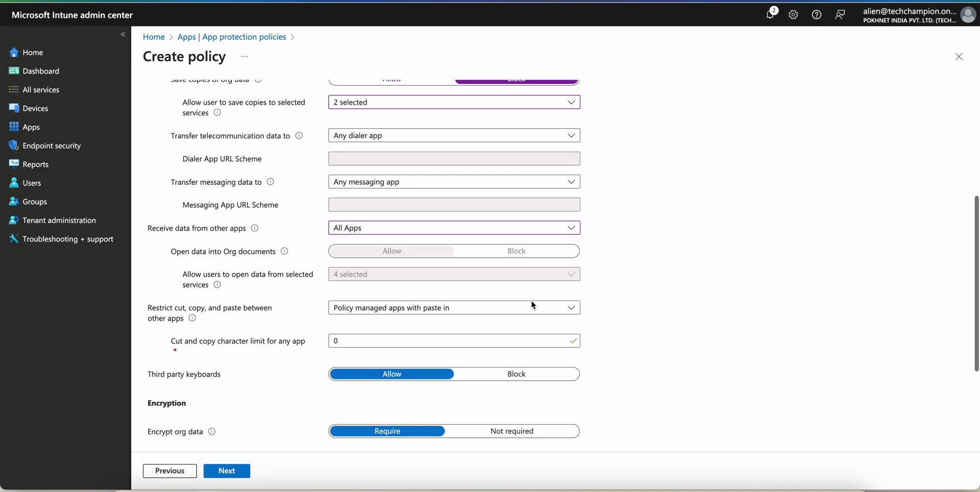
scroll(531, 300, down, 2)
scroll(531, 300, down, 2)
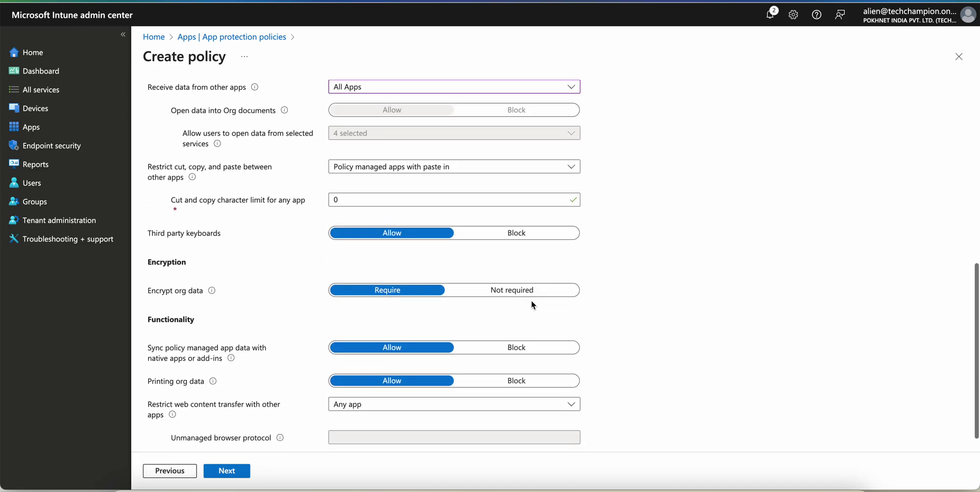
scroll(274, 344, down, 1)
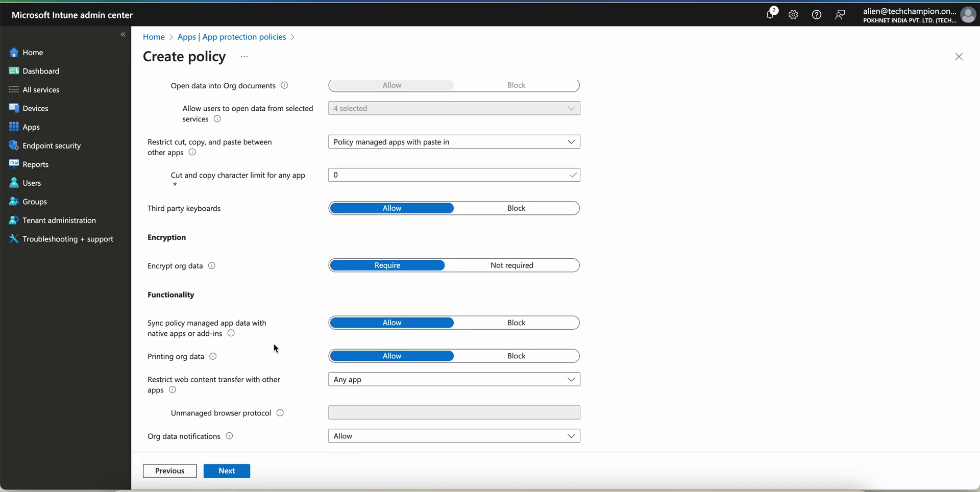
click(386, 381)
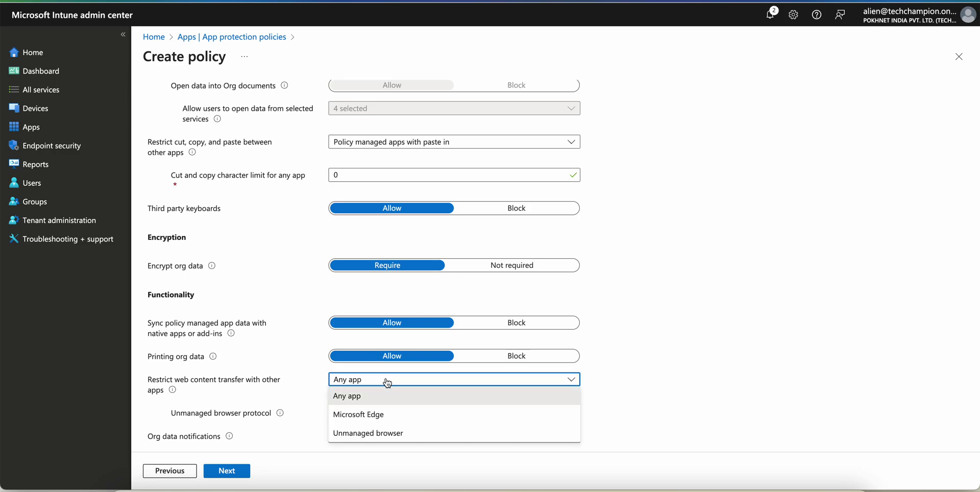
click(633, 339)
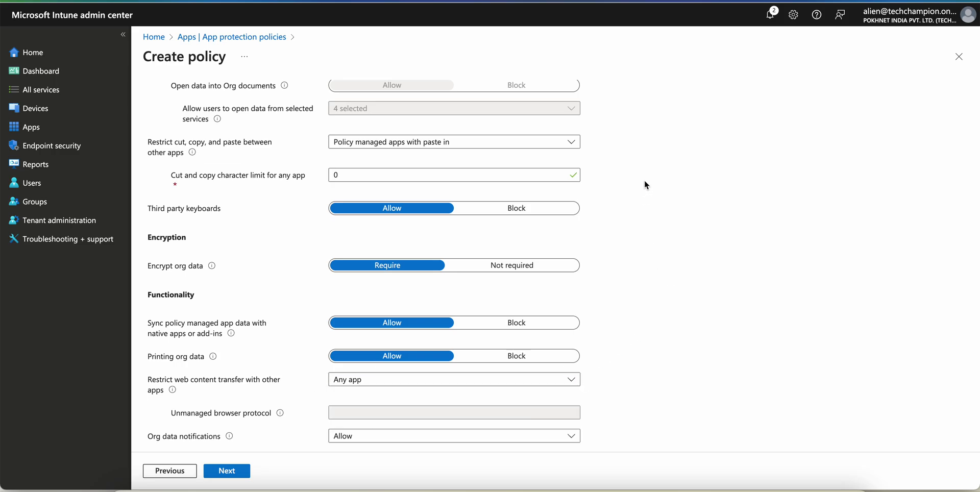
scroll(268, 218, up, 5)
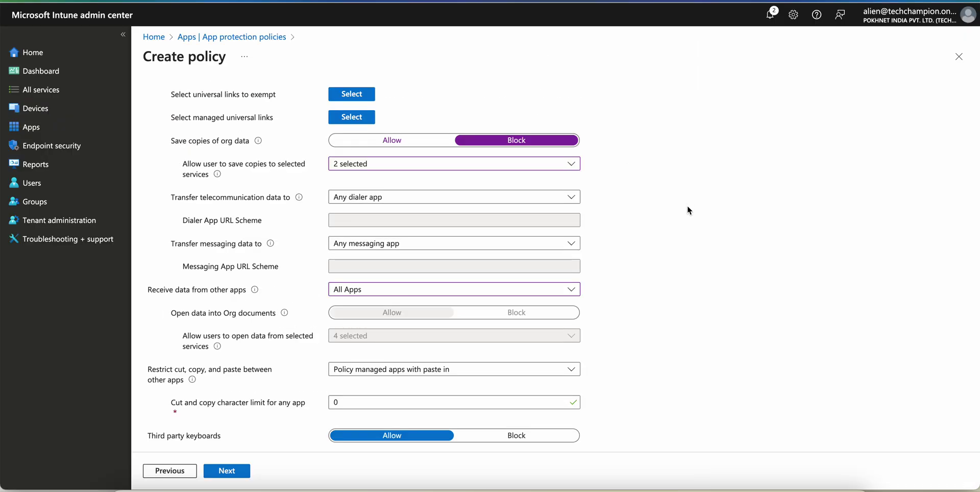
scroll(687, 206, down, 3)
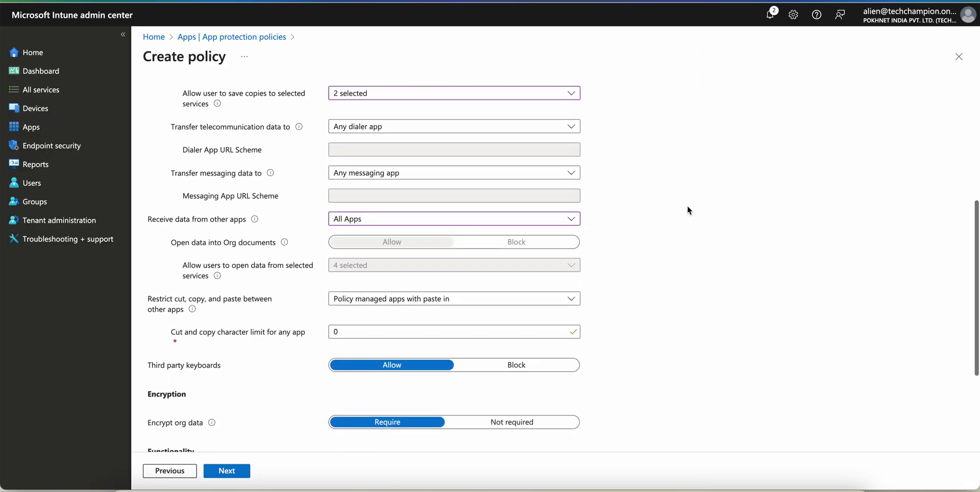
scroll(688, 206, down, 3)
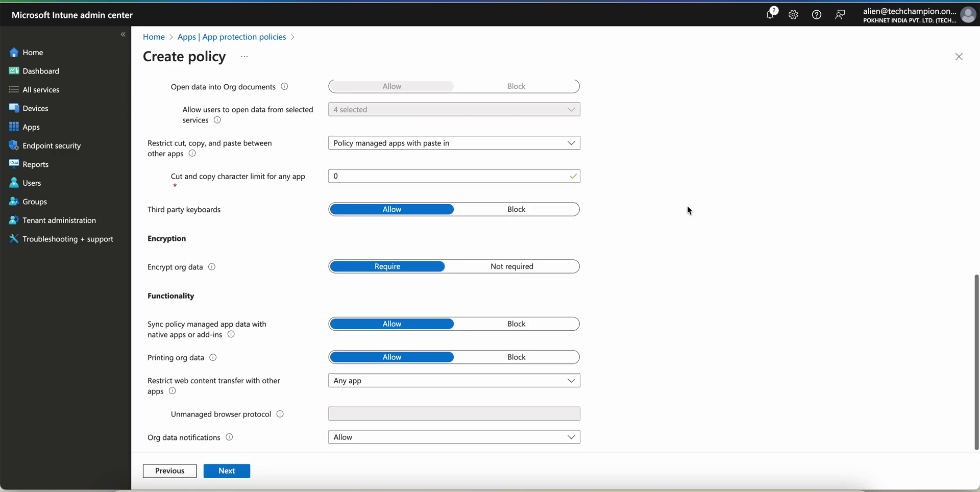
scroll(688, 209, up, 10)
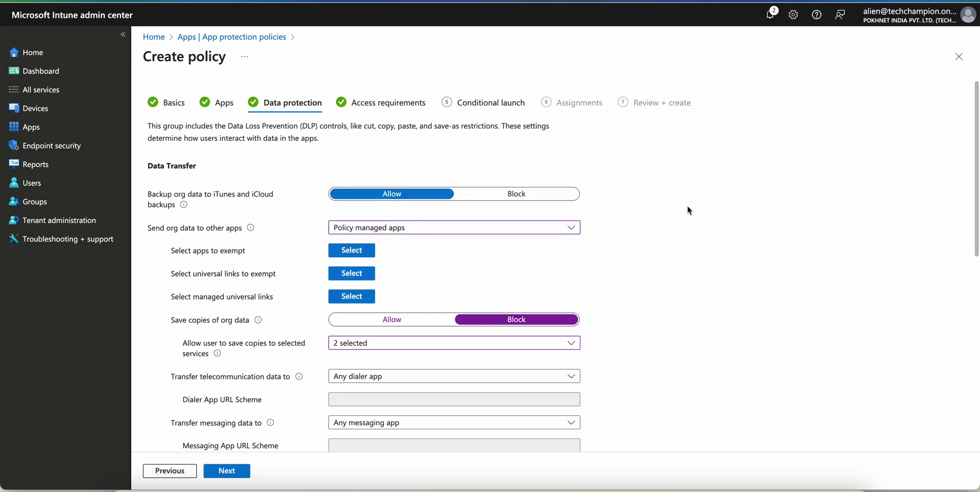
scroll(482, 250, down, 2)
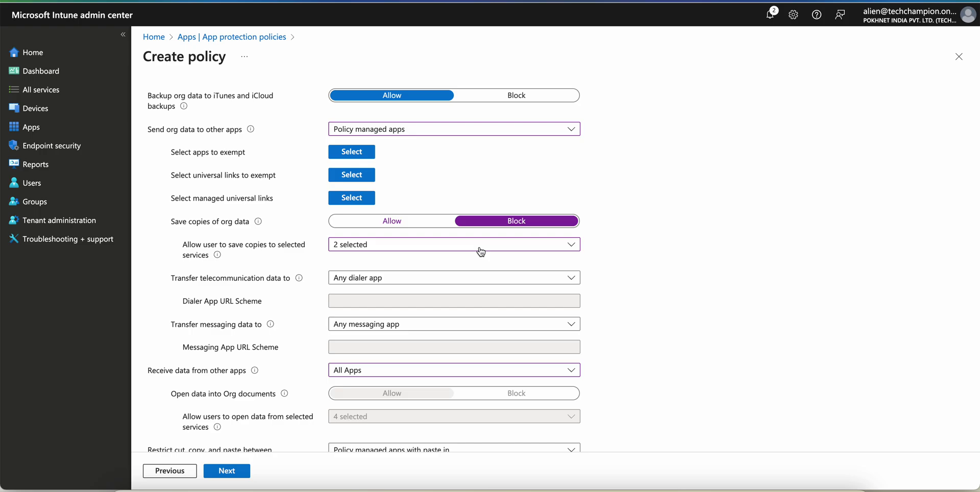
scroll(481, 250, down, 1)
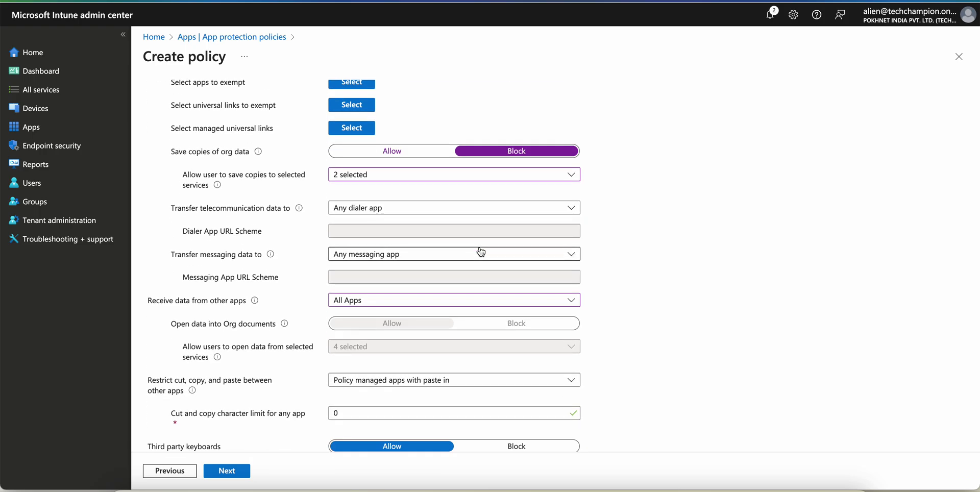
scroll(482, 251, up, 3)
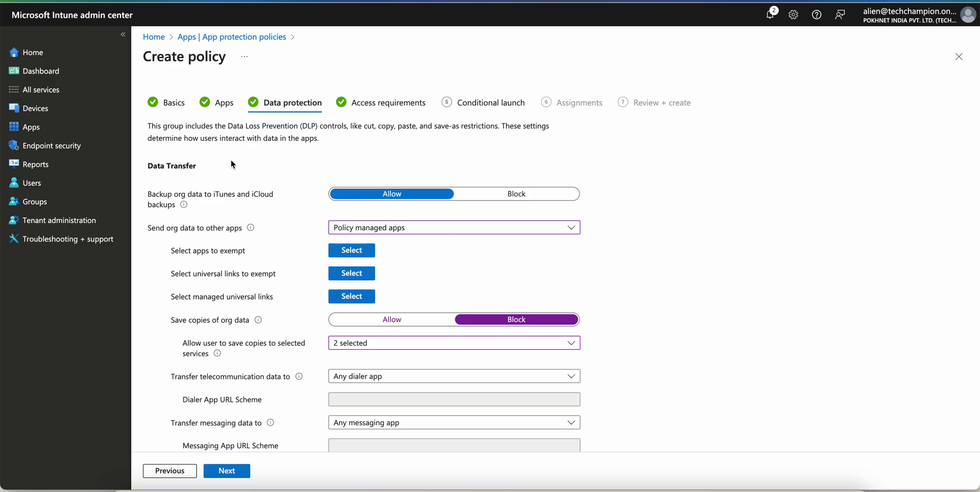
Discard the unsaved app protection policy and review the restrictions in the iOS/iPadOS configuration profile Block AI Features on iOS Supervised Devices.
click(37, 108)
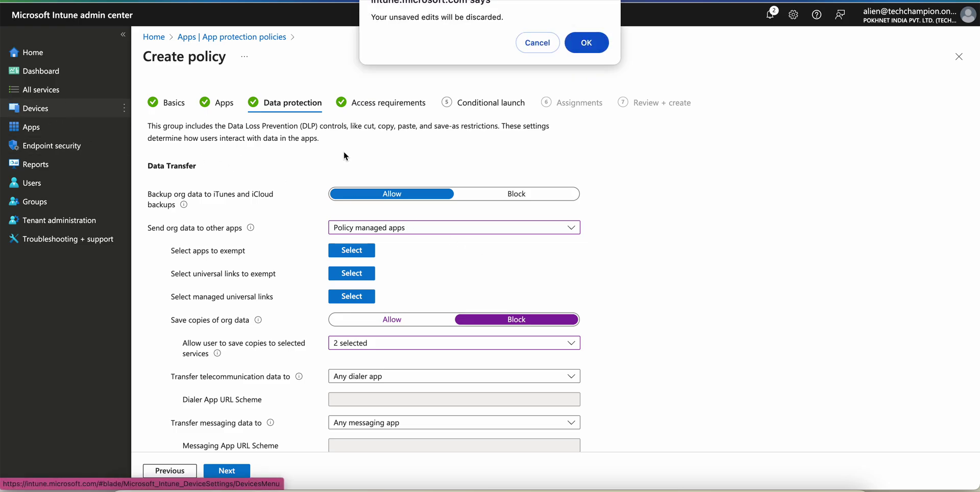
click(582, 44)
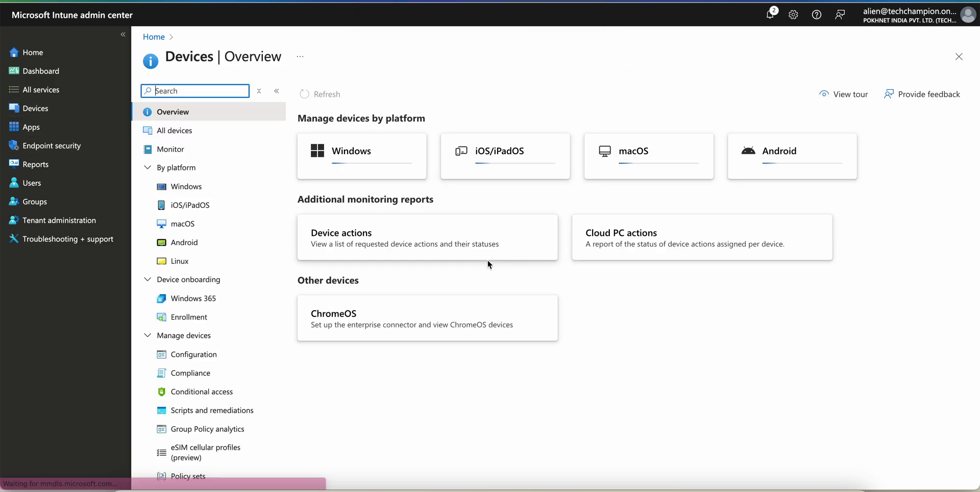
click(194, 205)
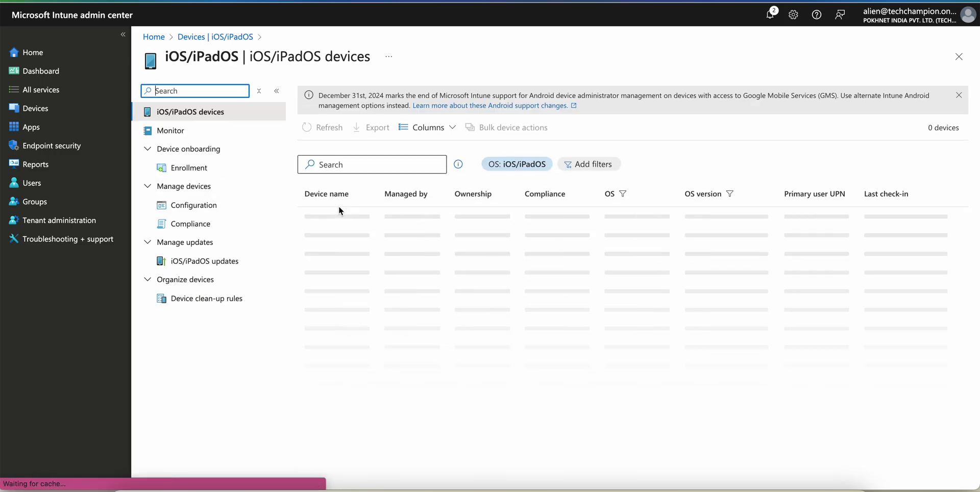
click(240, 204)
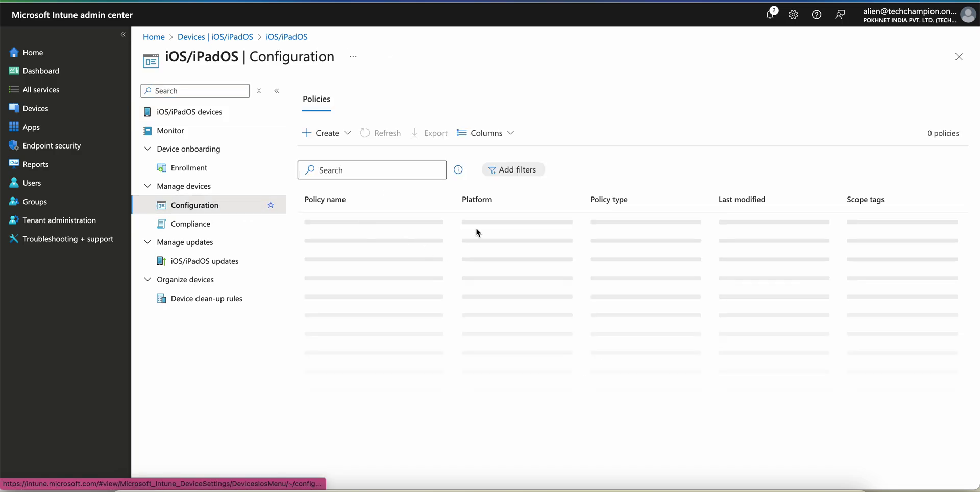
click(365, 221)
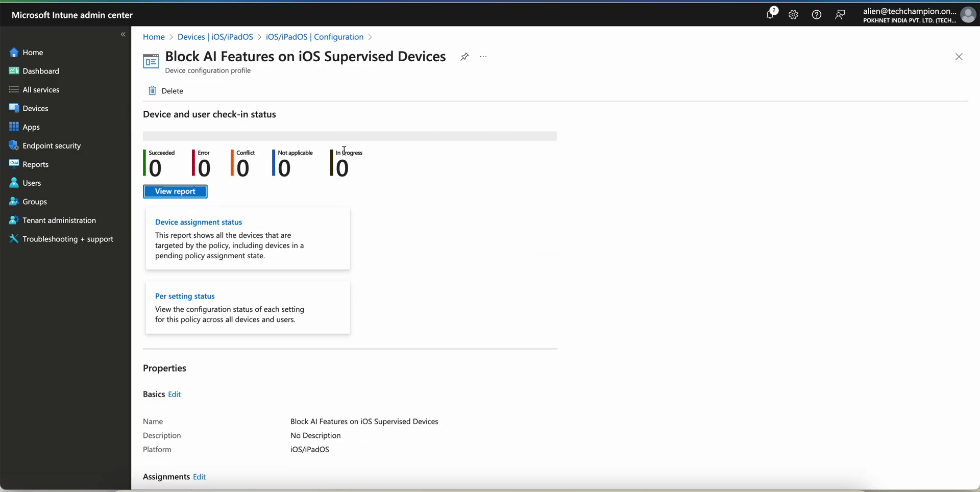
scroll(356, 273, down, 2)
scroll(356, 272, down, 3)
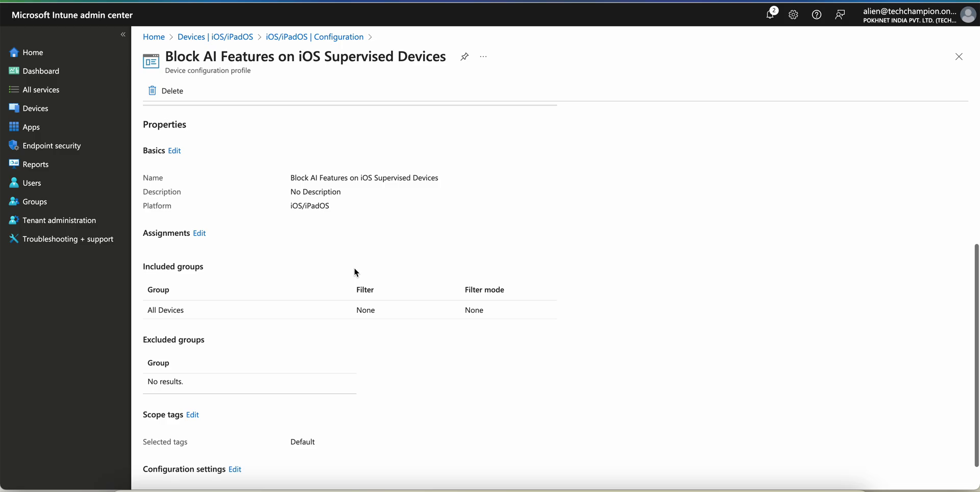
scroll(307, 368, down, 5)
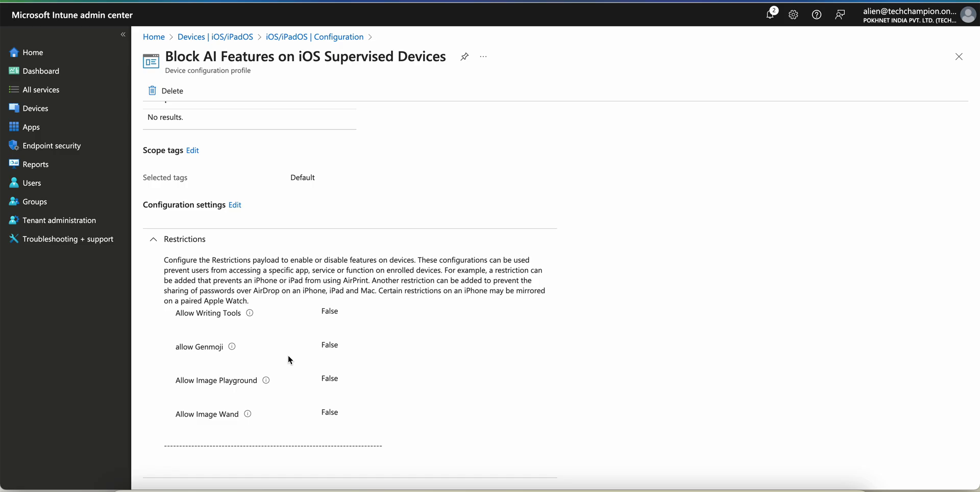
Check the tenant's service release in Tenant status and compare it with the Intune service versions listed in the Apple Intelligence article.
click(64, 220)
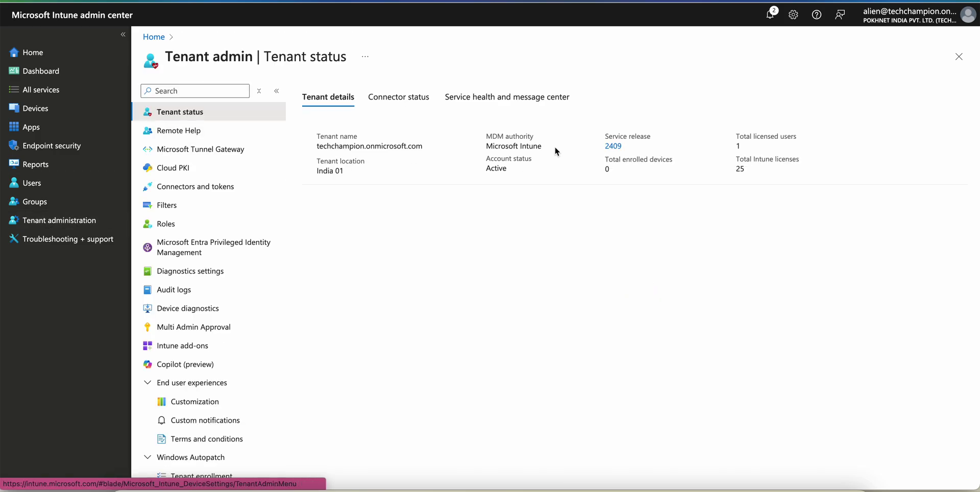
drag(630, 146, 582, 143)
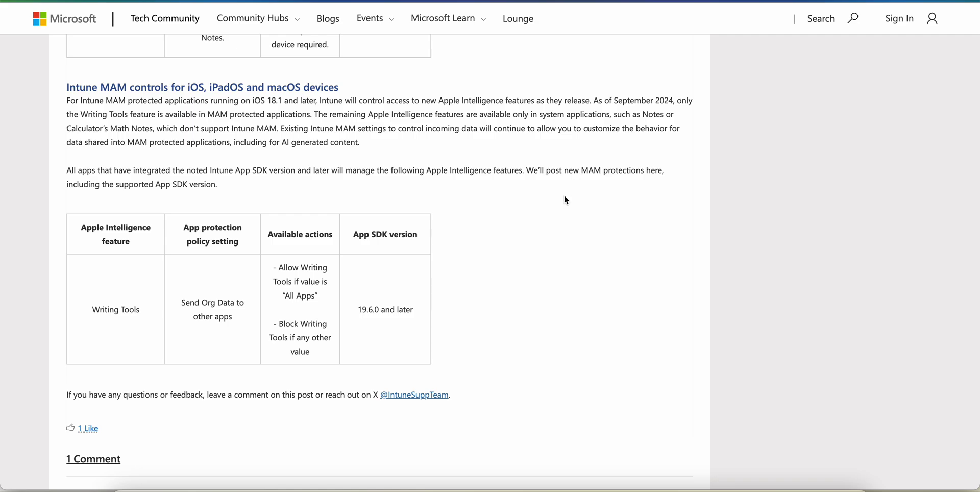
scroll(565, 195, up, 7)
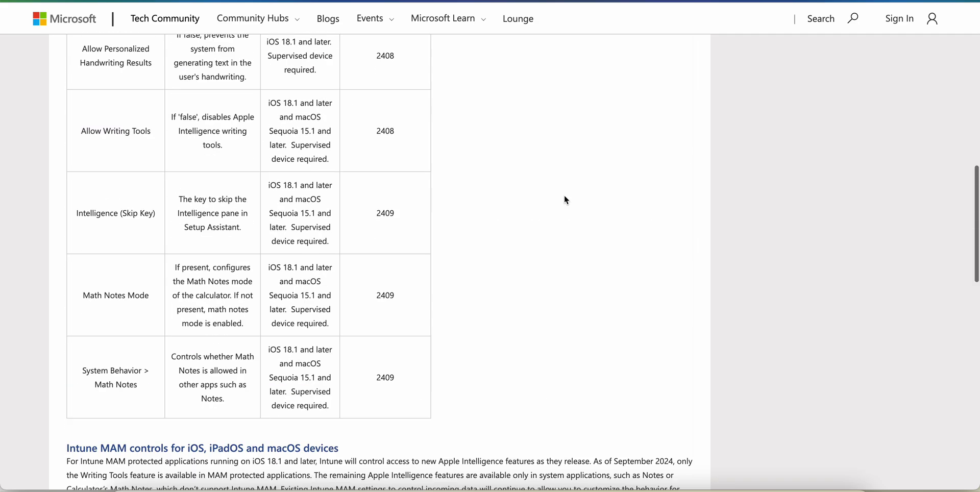
scroll(564, 196, up, 5)
drag(400, 180, 358, 178)
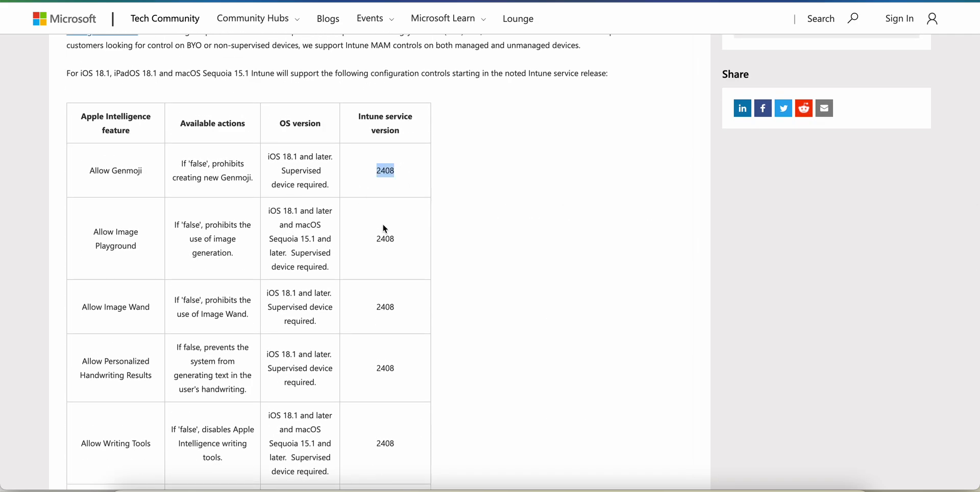
drag(397, 238, 374, 239)
click(505, 207)
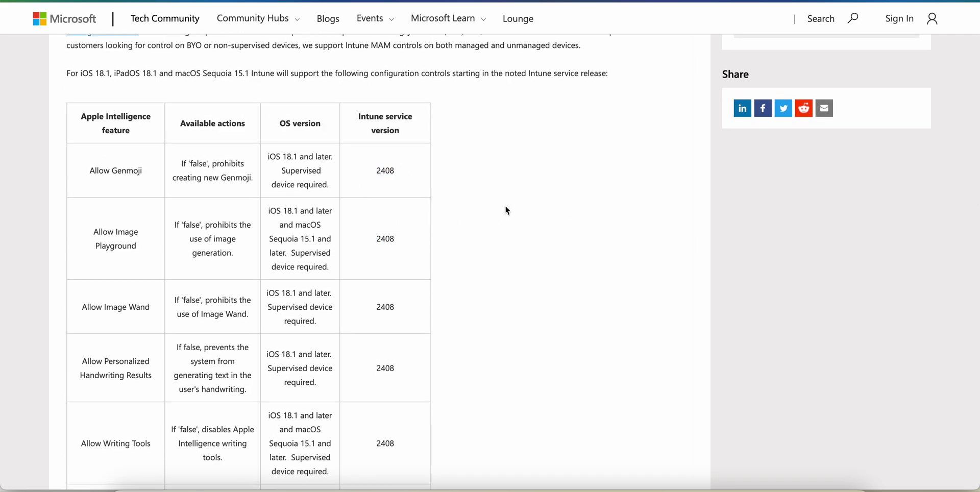